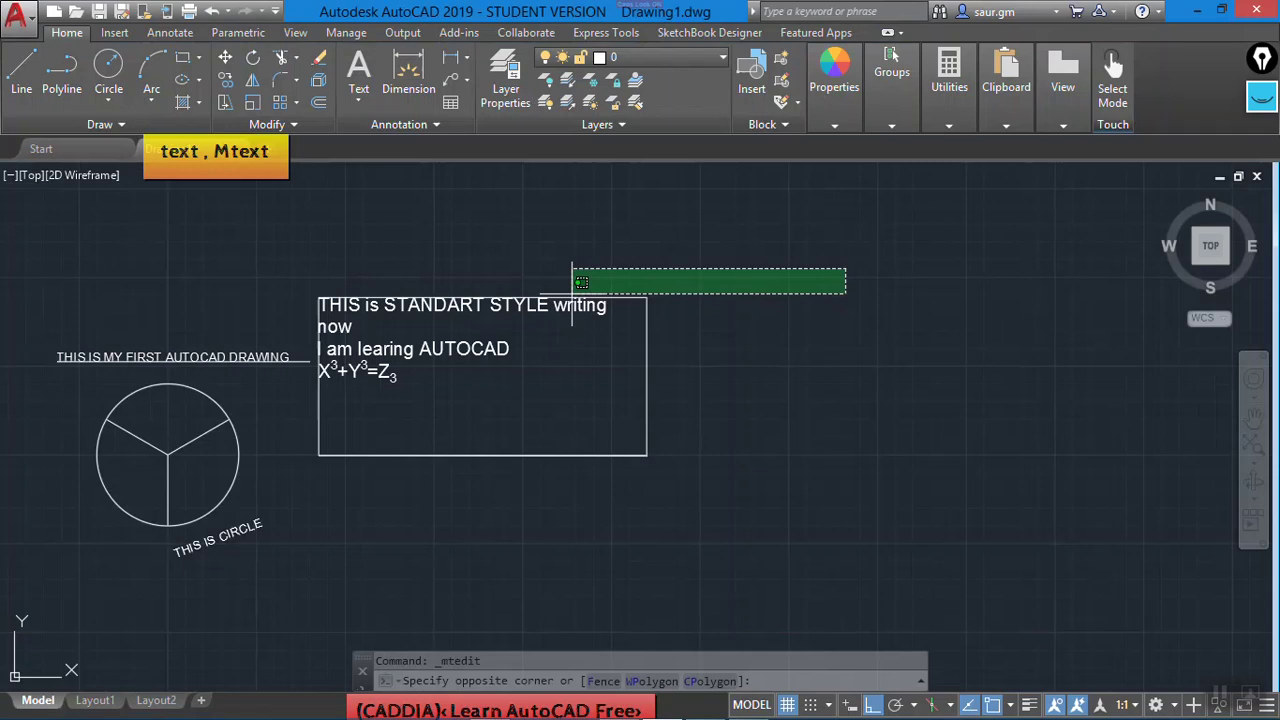
- Draw a test rectangle beside the text box, then delete it
left_click(572, 282)
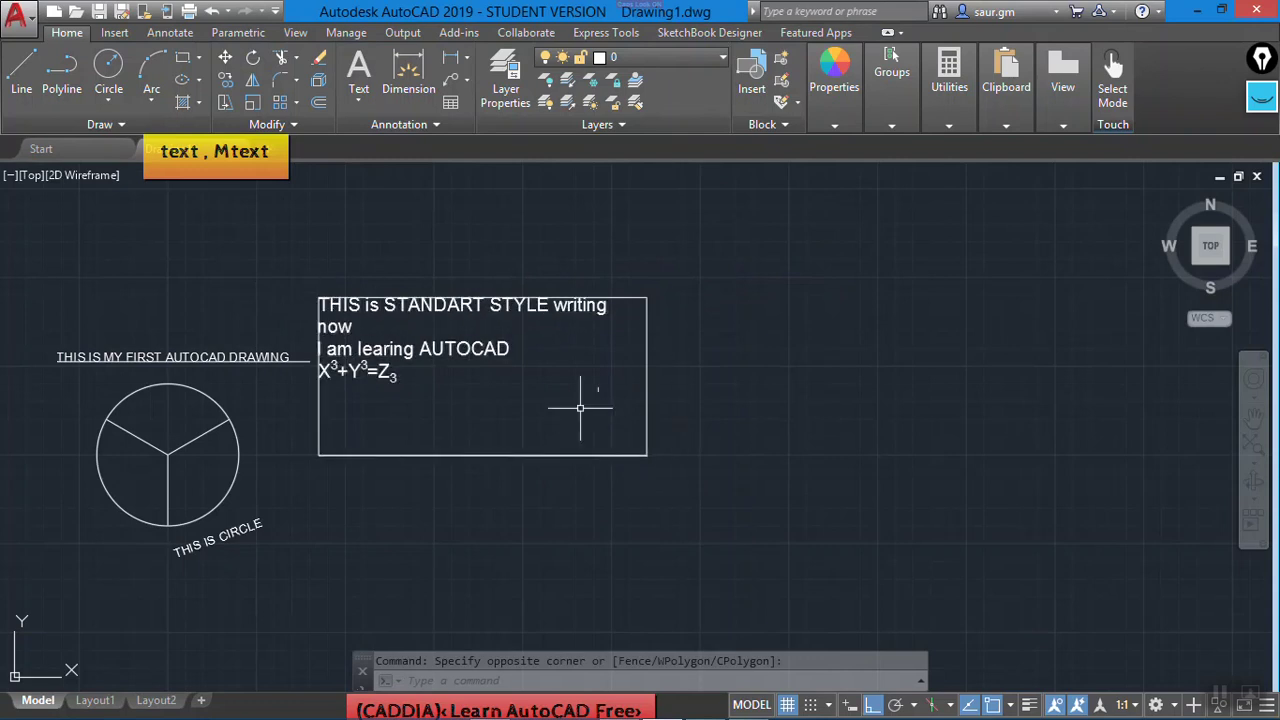
scroll(380, 230, "down", 2)
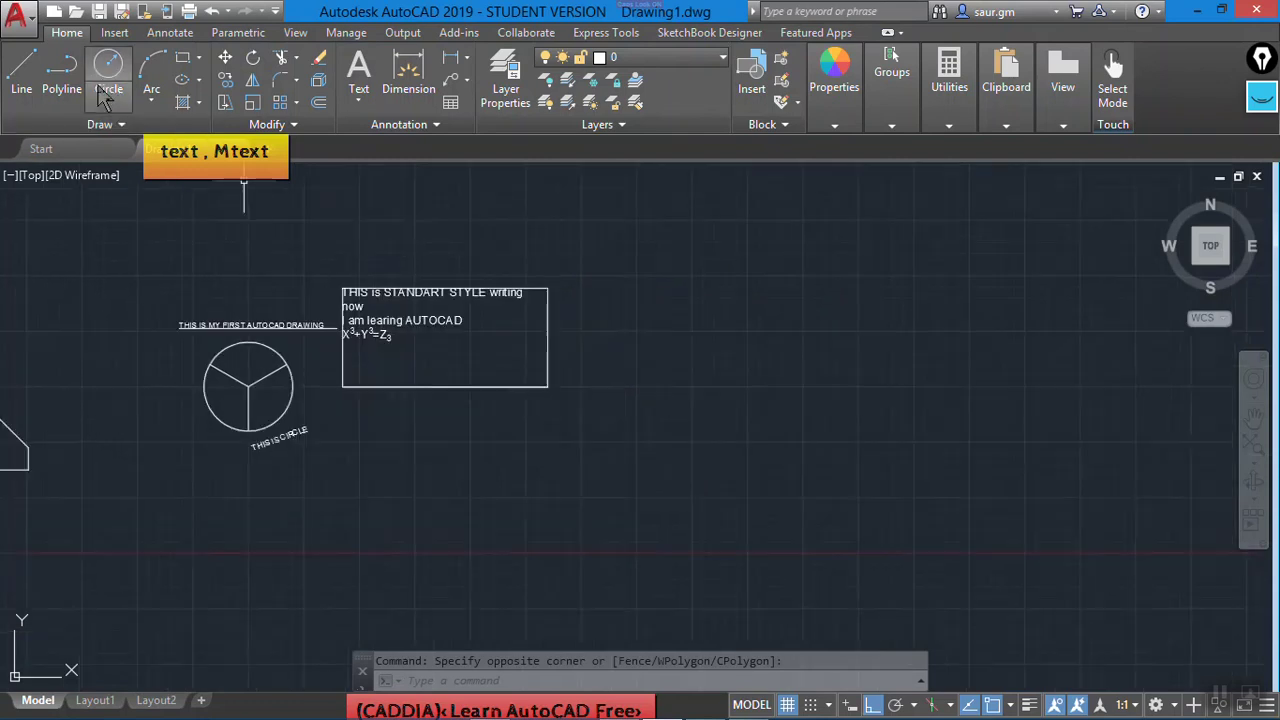
left_click(182, 57)
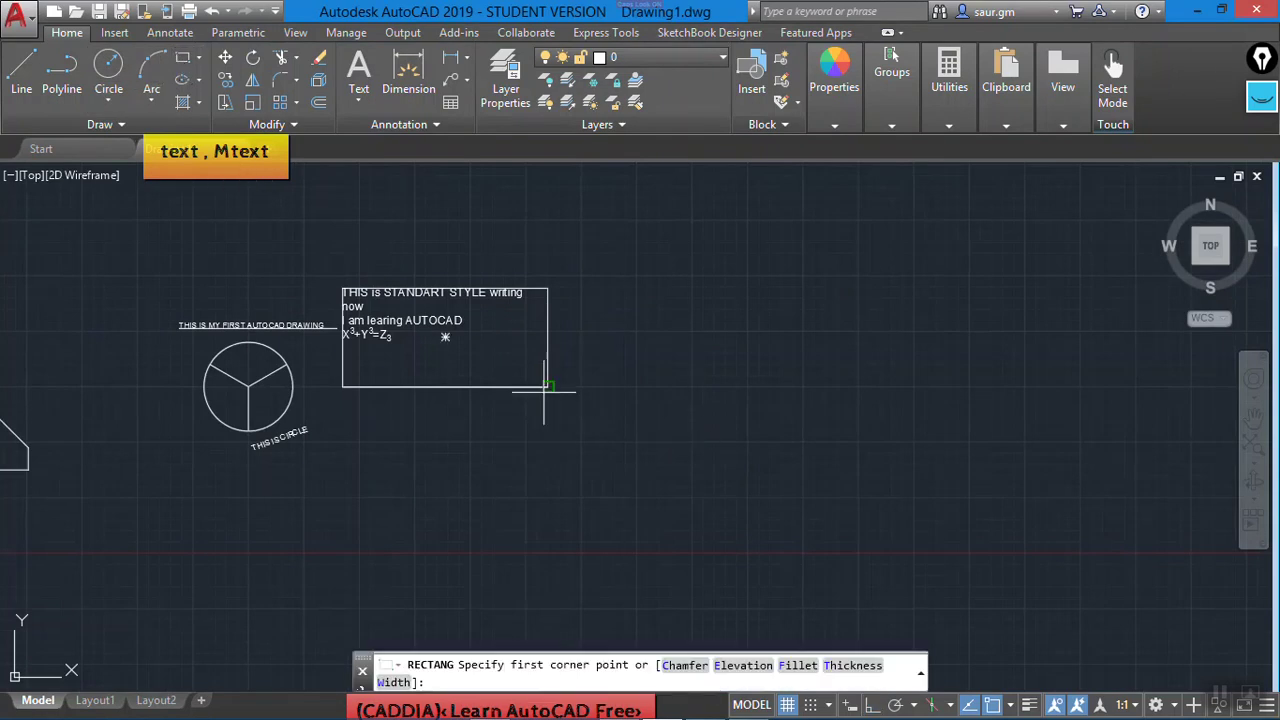
left_click(566, 288)
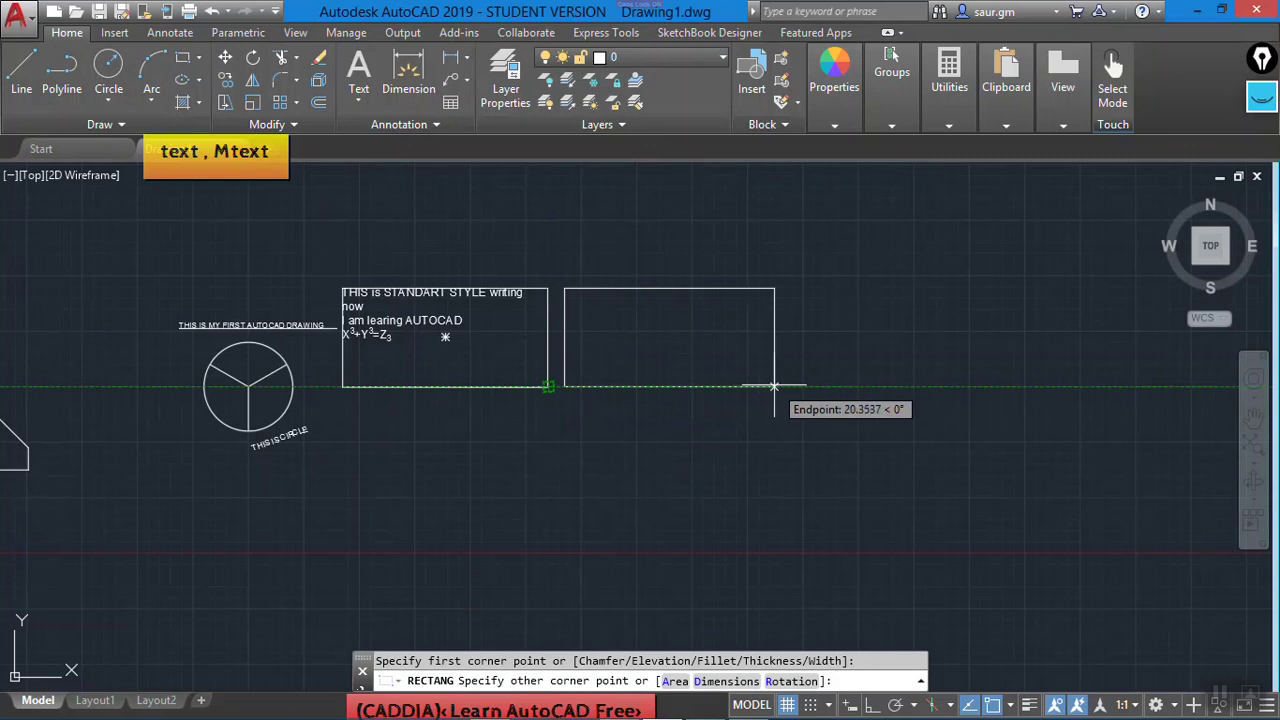
left_click(765, 387)
left_click(631, 288)
key("Delete")
- Copy the text box's frame rectangle once to the right using COPY
left_click(586, 330)
left_click(513, 372)
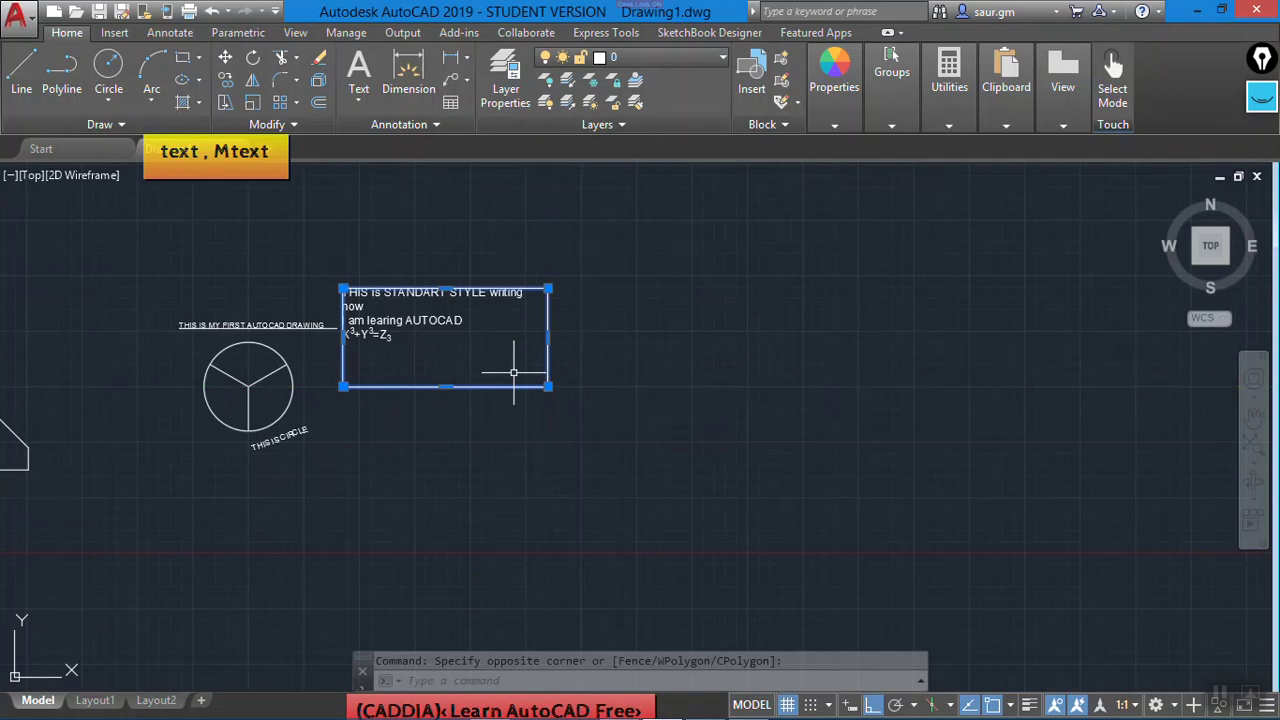
type("co")
key("Return")
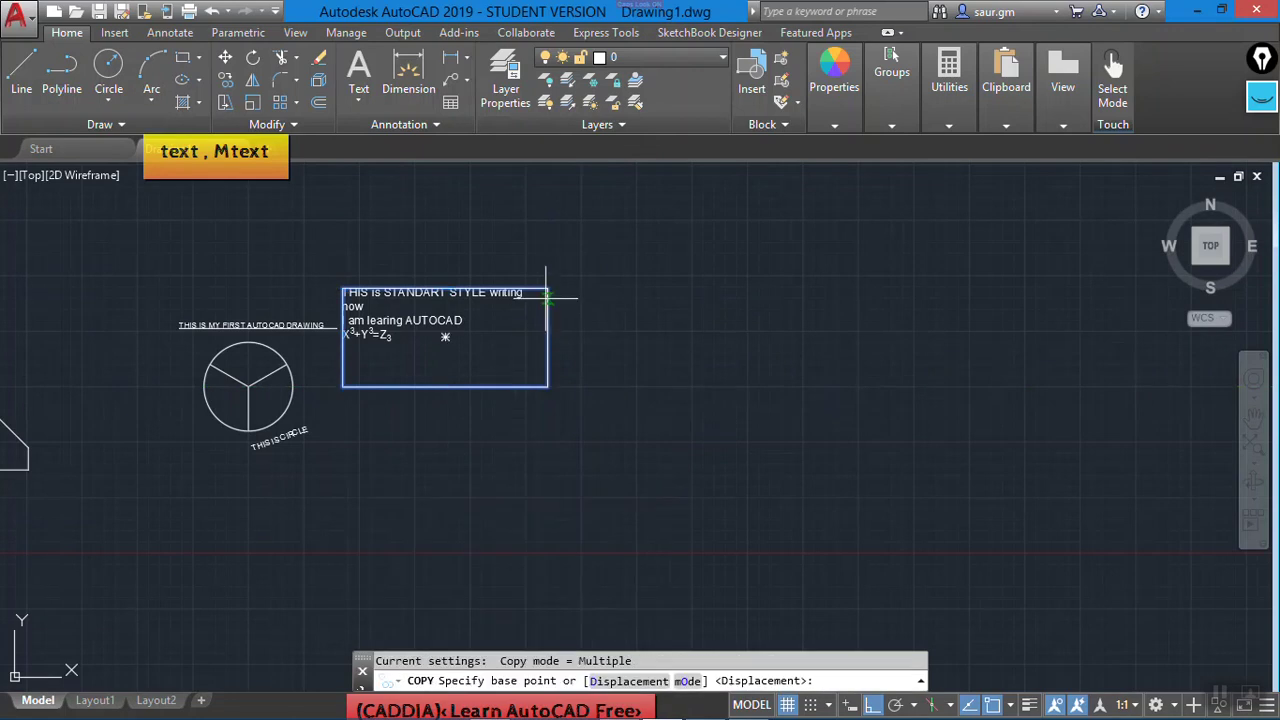
left_click(343, 290)
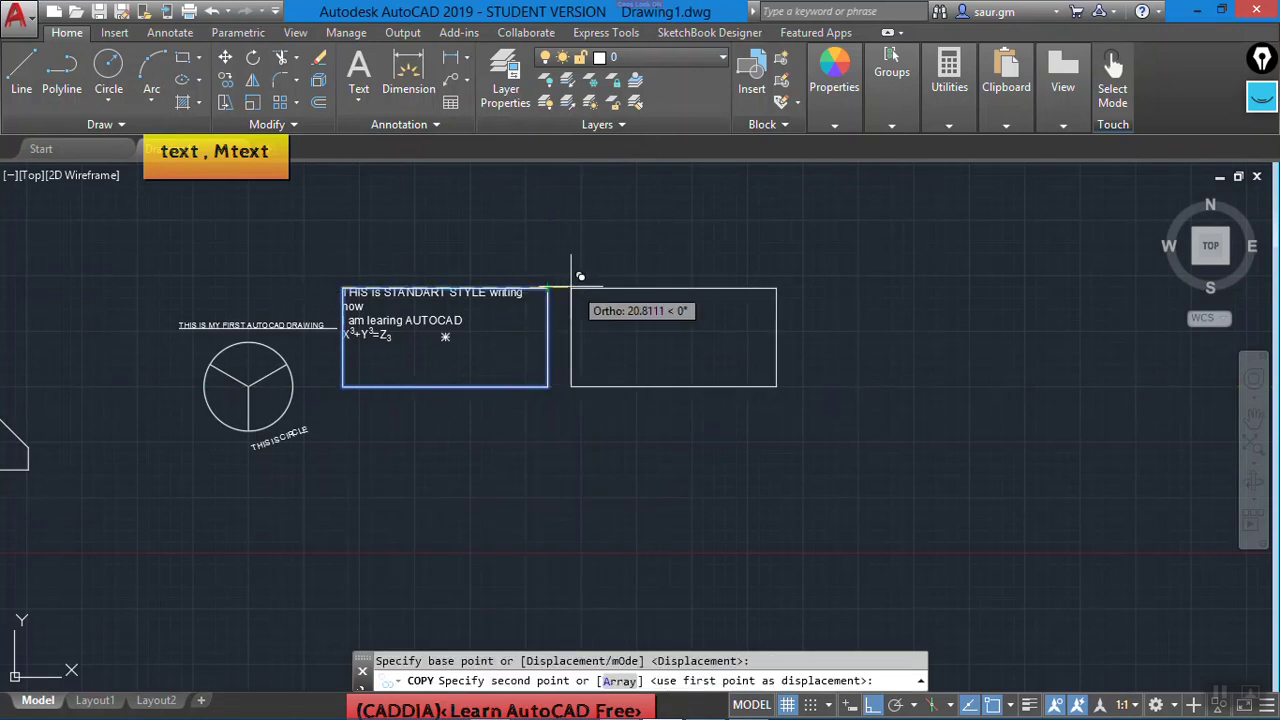
key("Escape")
- Copy that new frame again, placing a second copy further right
scroll(663, 277, "up", 2)
left_click_drag(686, 251, 610, 377)
type("co")
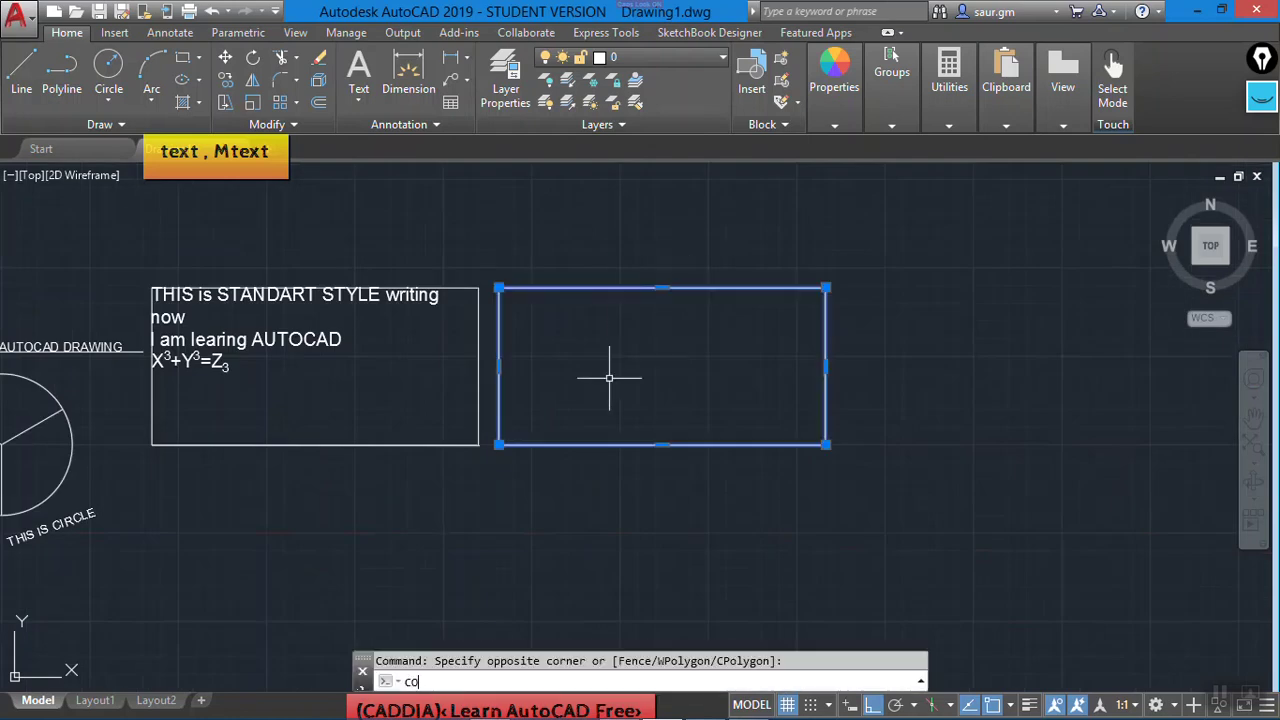
key("Return")
left_click(498, 288)
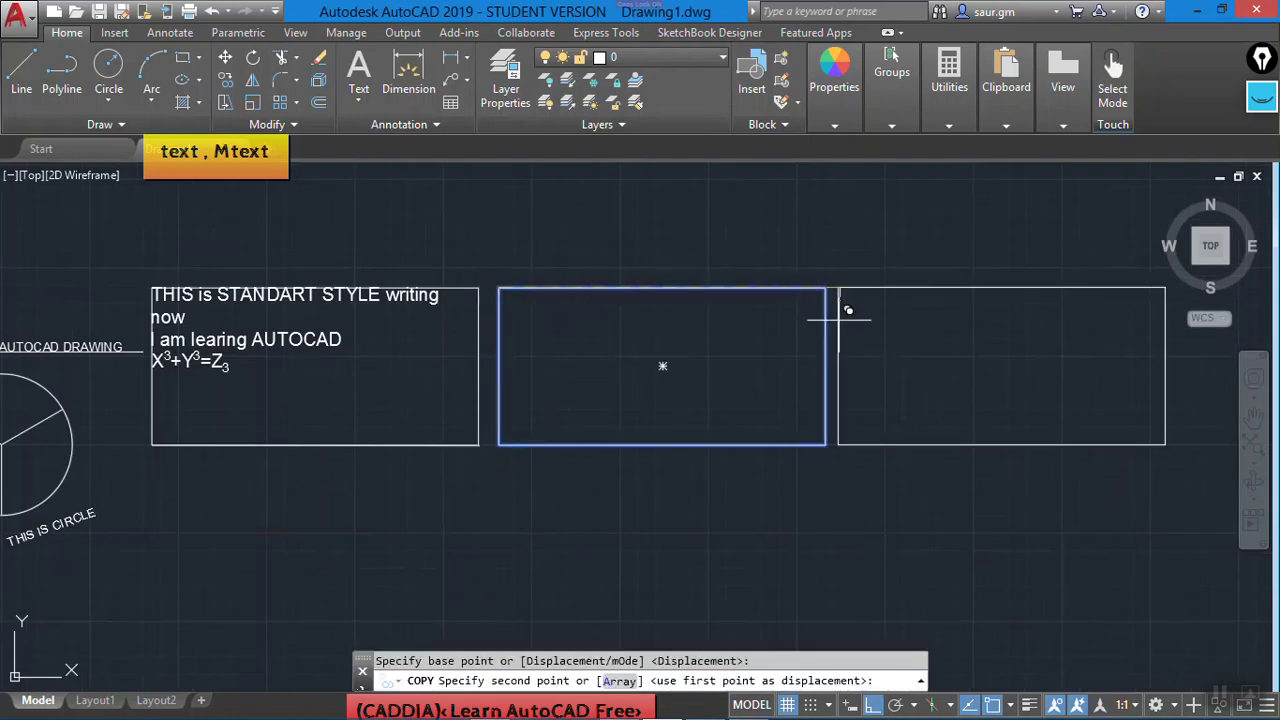
left_click(853, 288)
scroll(846, 277, "down", 2)
mouse_move(746, 250)
middle_mouse_down()
mouse_move(688, 283)
mouse_move(682, 307)
middle_mouse_up()
key("Escape")
- Type a long row of D's into the multiline text and widen the box until 'writing now' fits
double_click(487, 330)
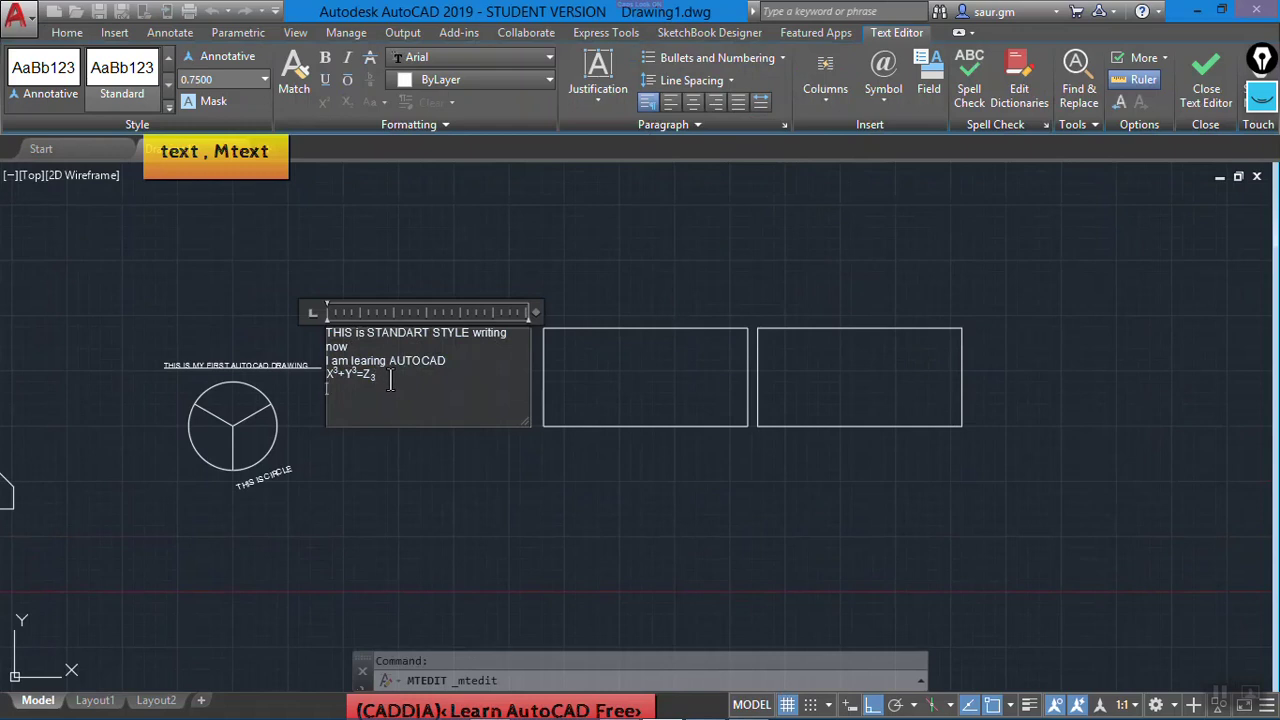
type("DDDDDDDDDDDDDDDD")
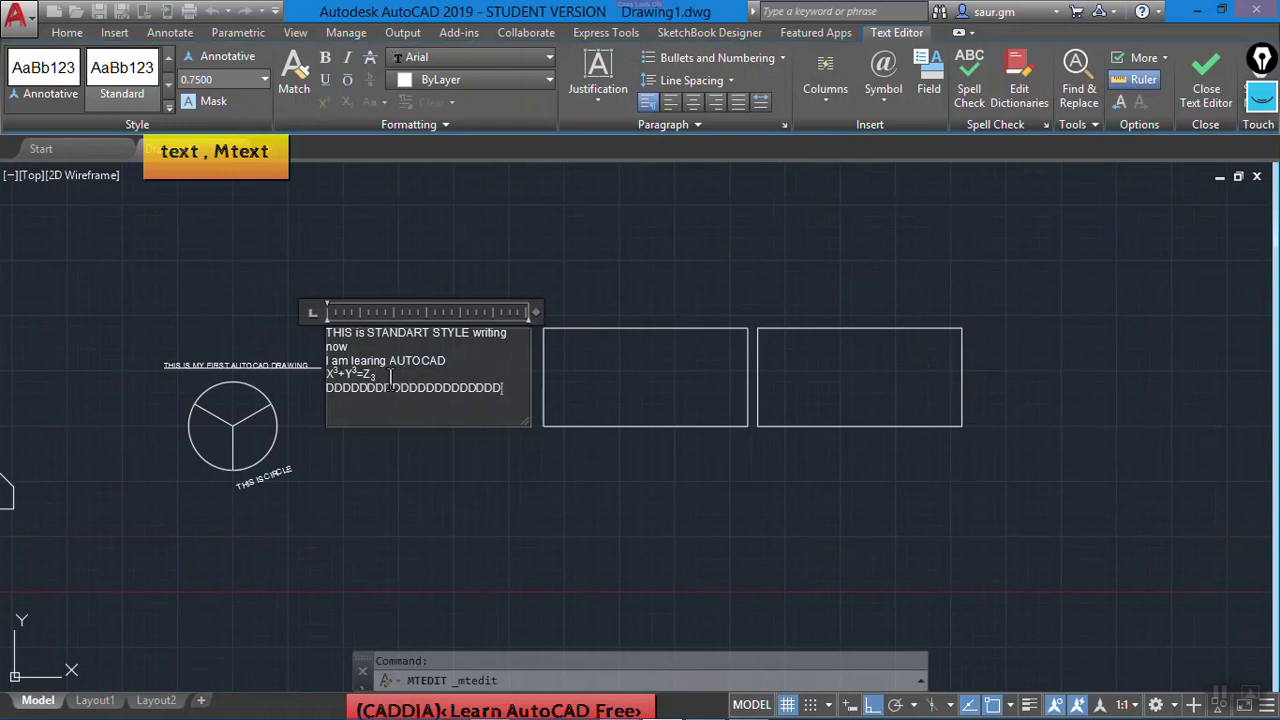
type("DDDDDDDDDDDDDDDDDDDDDDDDDDDD")
mouse_move(718, 422)
left_mouse_down()
mouse_move(545, 420)
mouse_move(744, 410)
mouse_move(558, 415)
left_mouse_up()
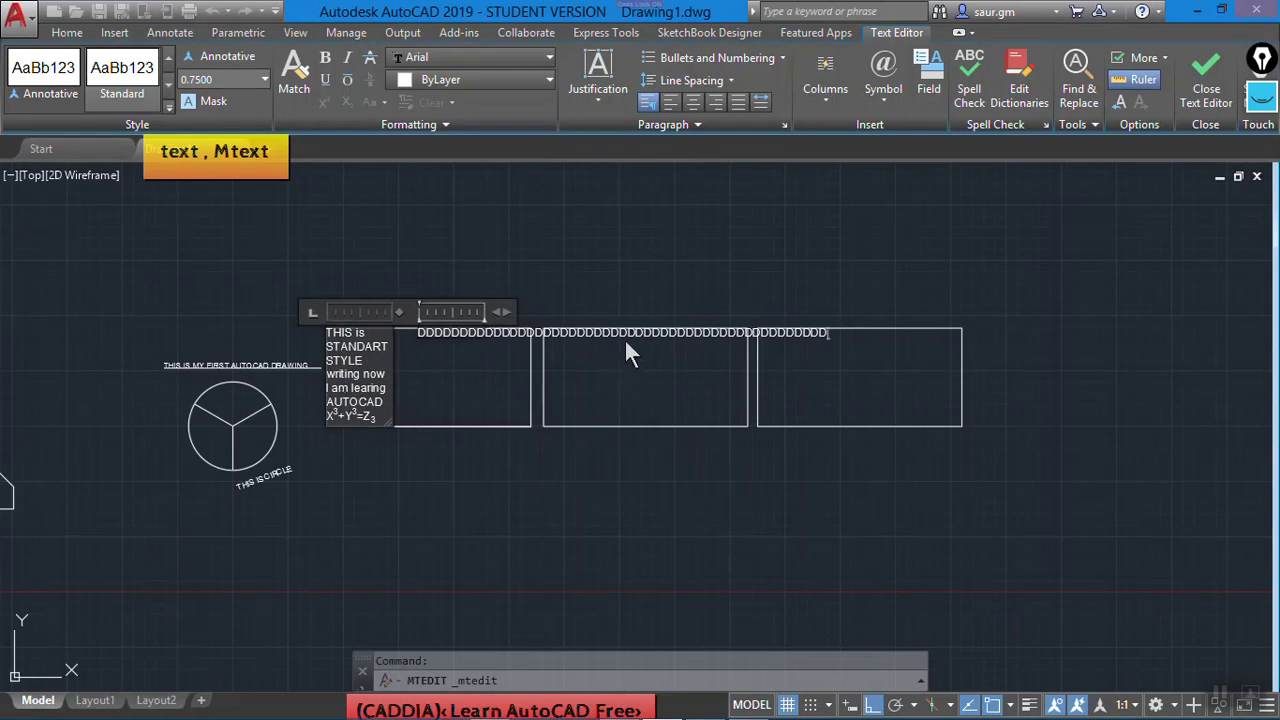
left_click_drag(384, 415, 521, 420)
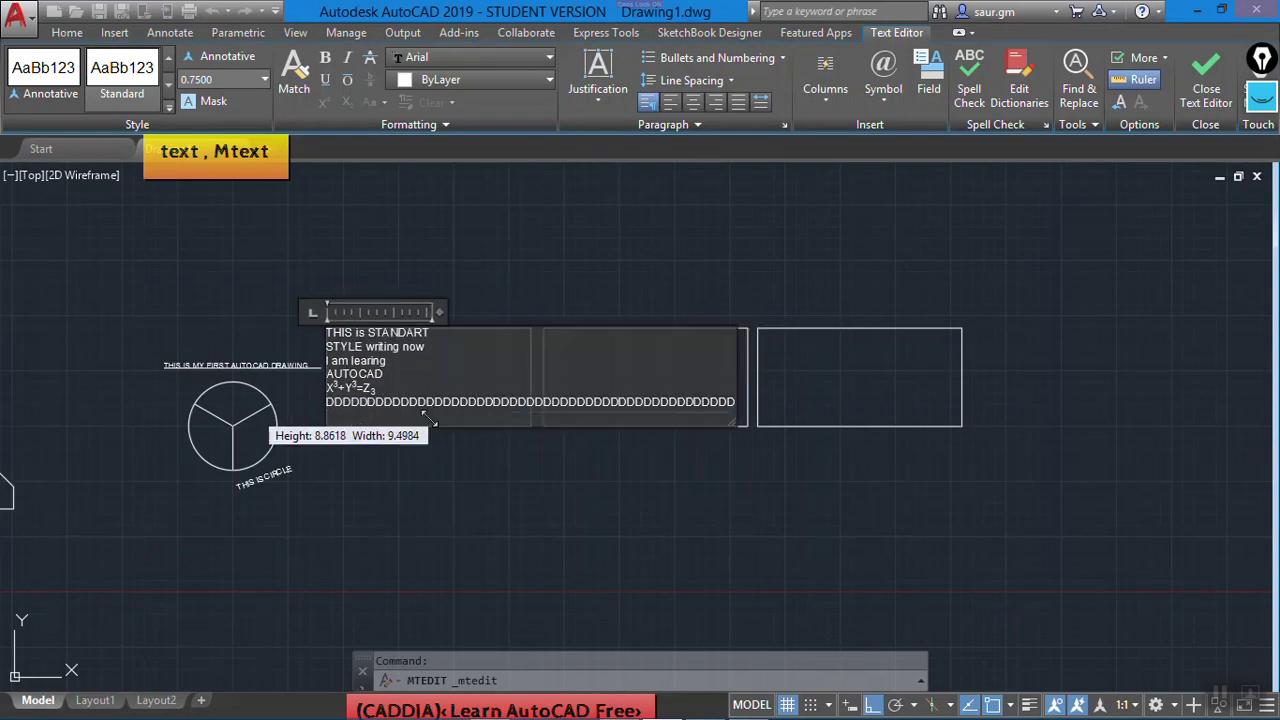
left_click_drag(521, 420, 527, 421)
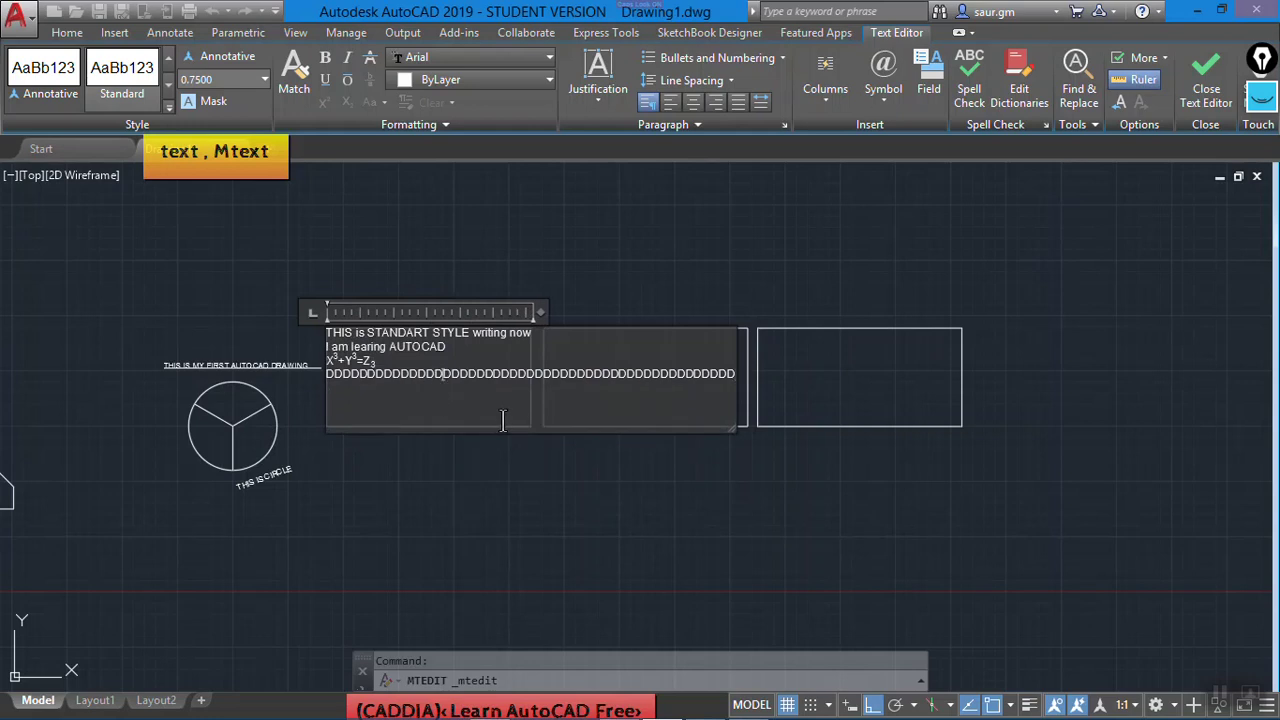
- Set the multiline text layout to 3 static columns
left_click(814, 97)
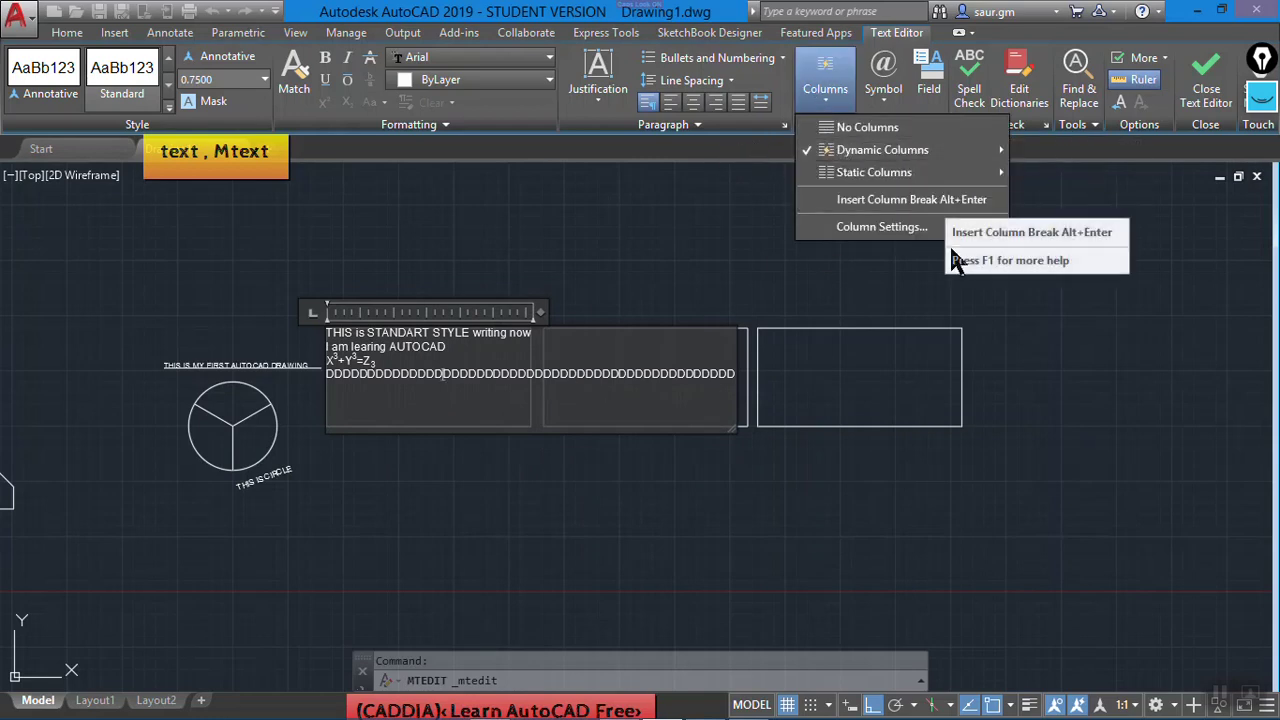
mouse_move(874, 172)
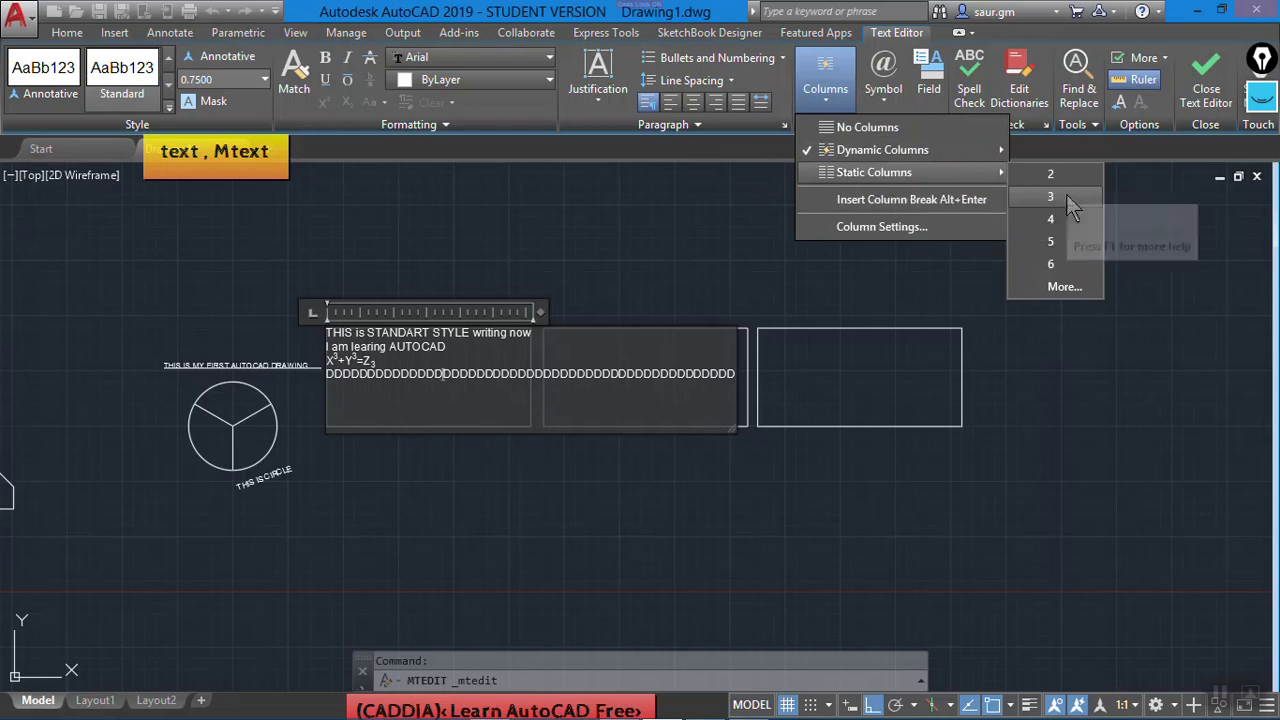
left_click(1066, 196)
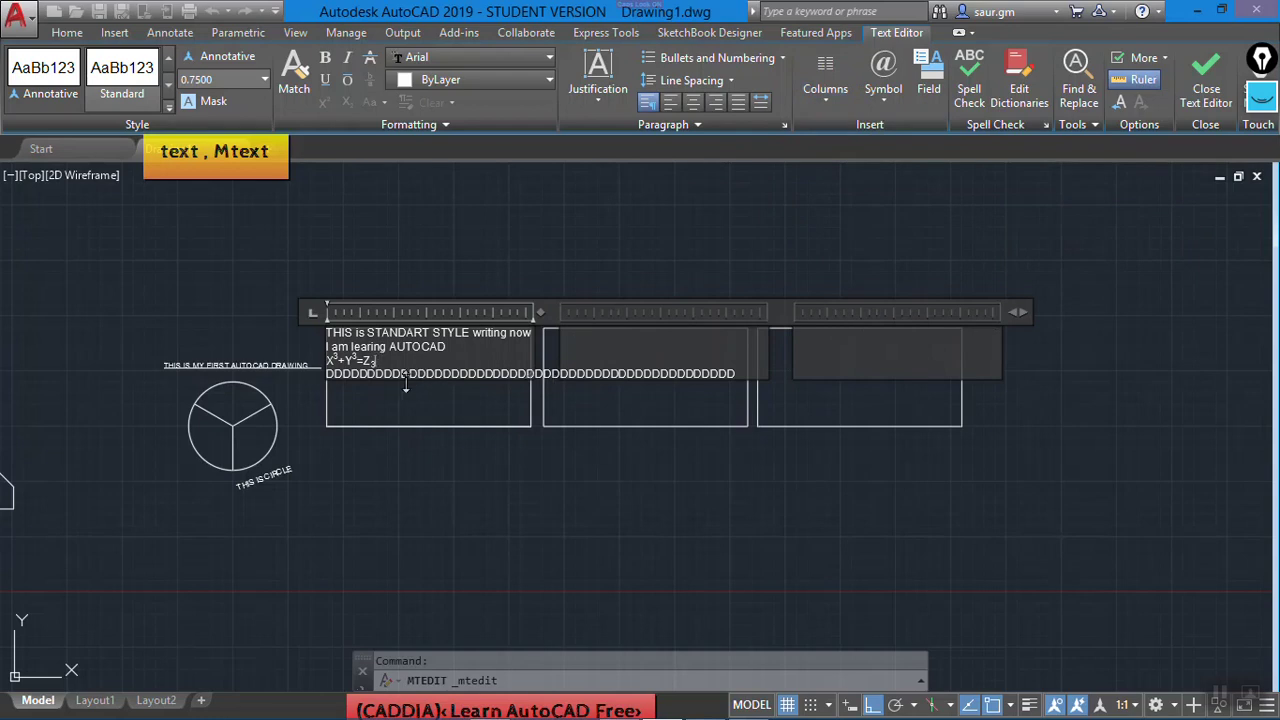
- Break the D lines into the second column, move to column three, and close the editor
key("alt+Return")
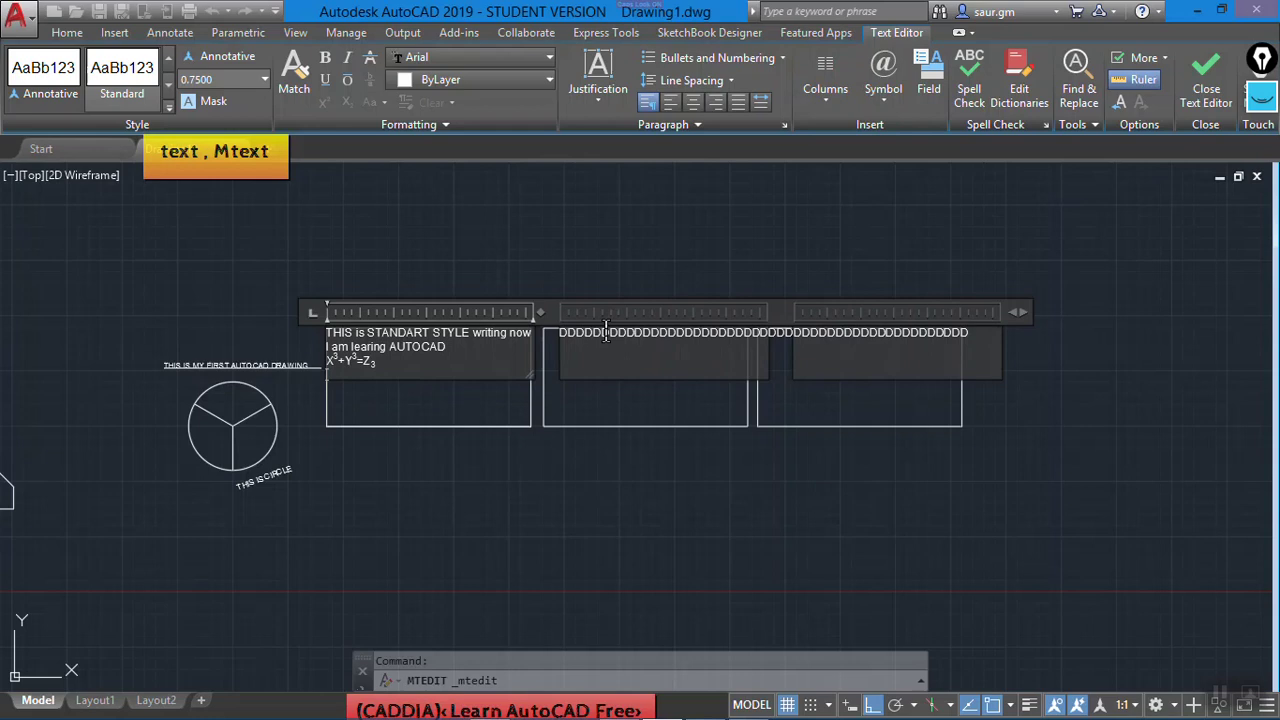
left_click(747, 342)
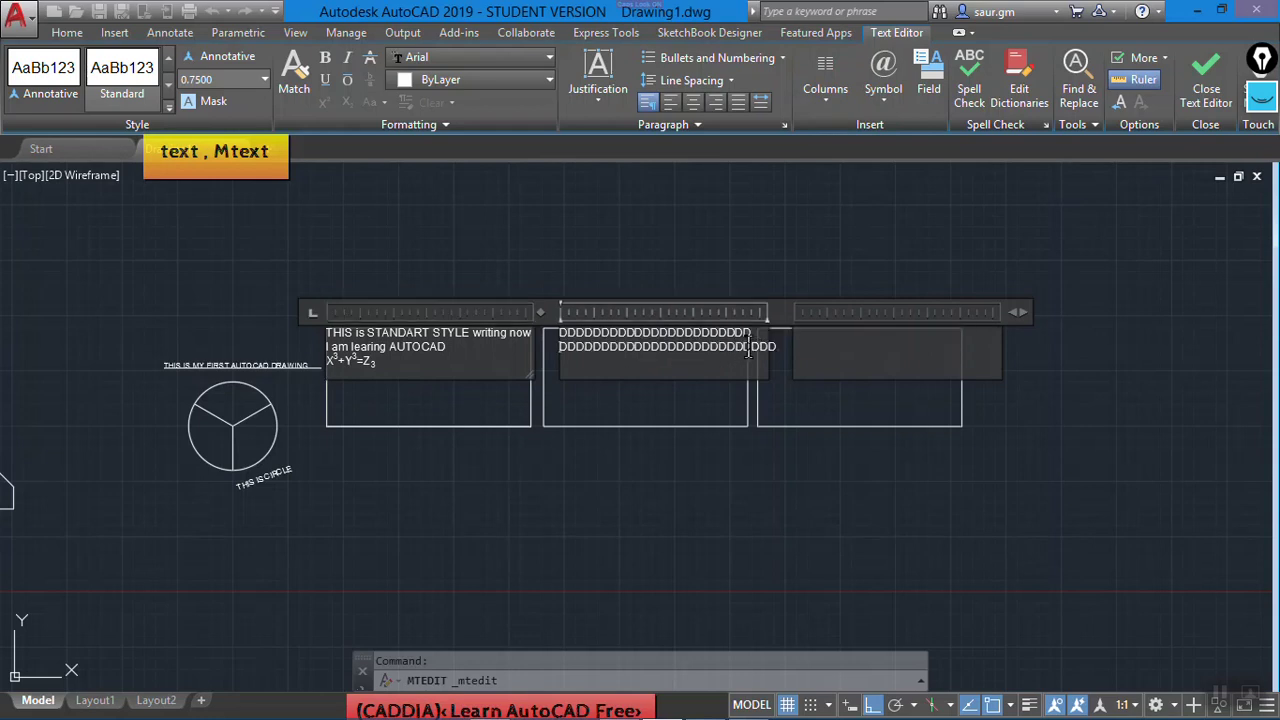
key("Return")
left_click(626, 376)
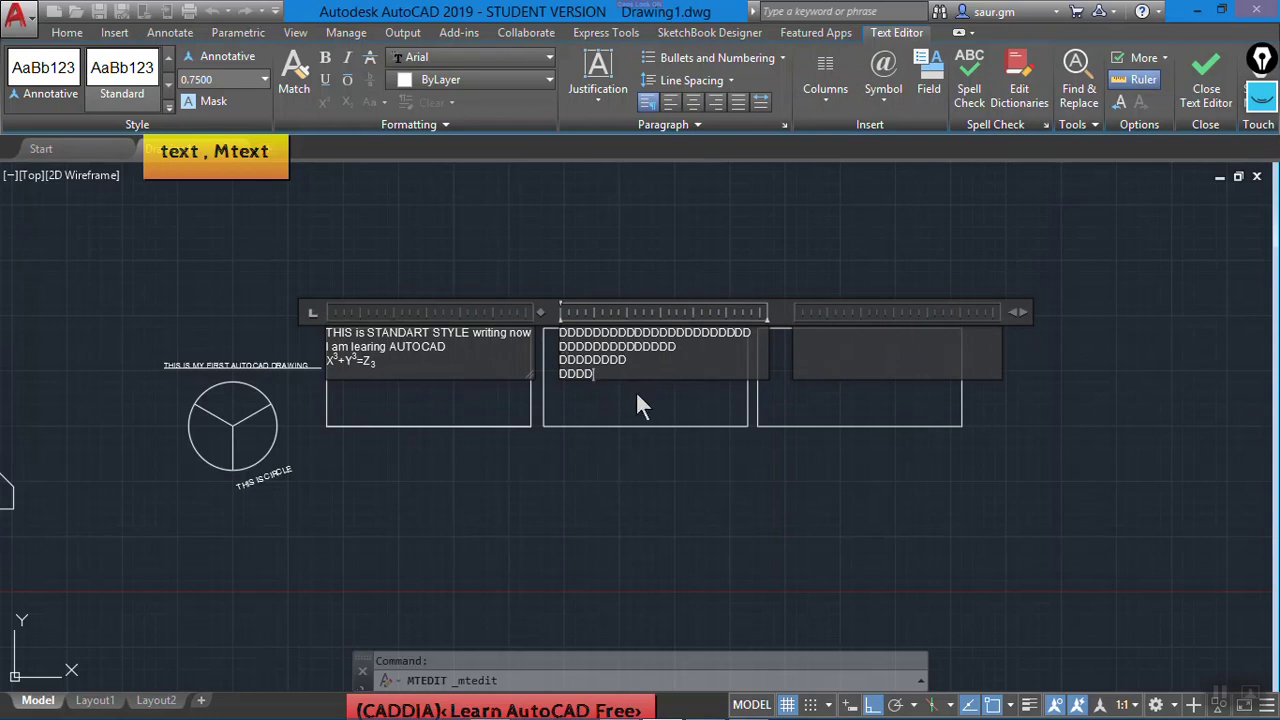
key("Down")
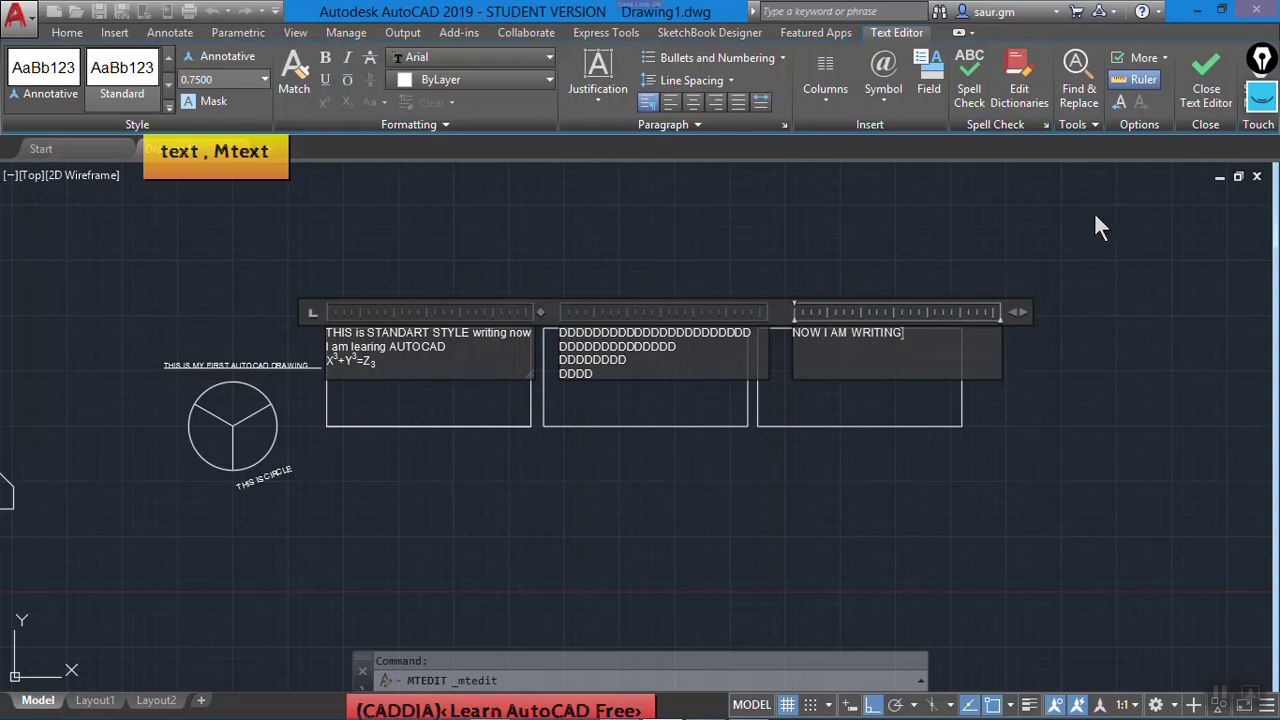
left_click(1206, 72)
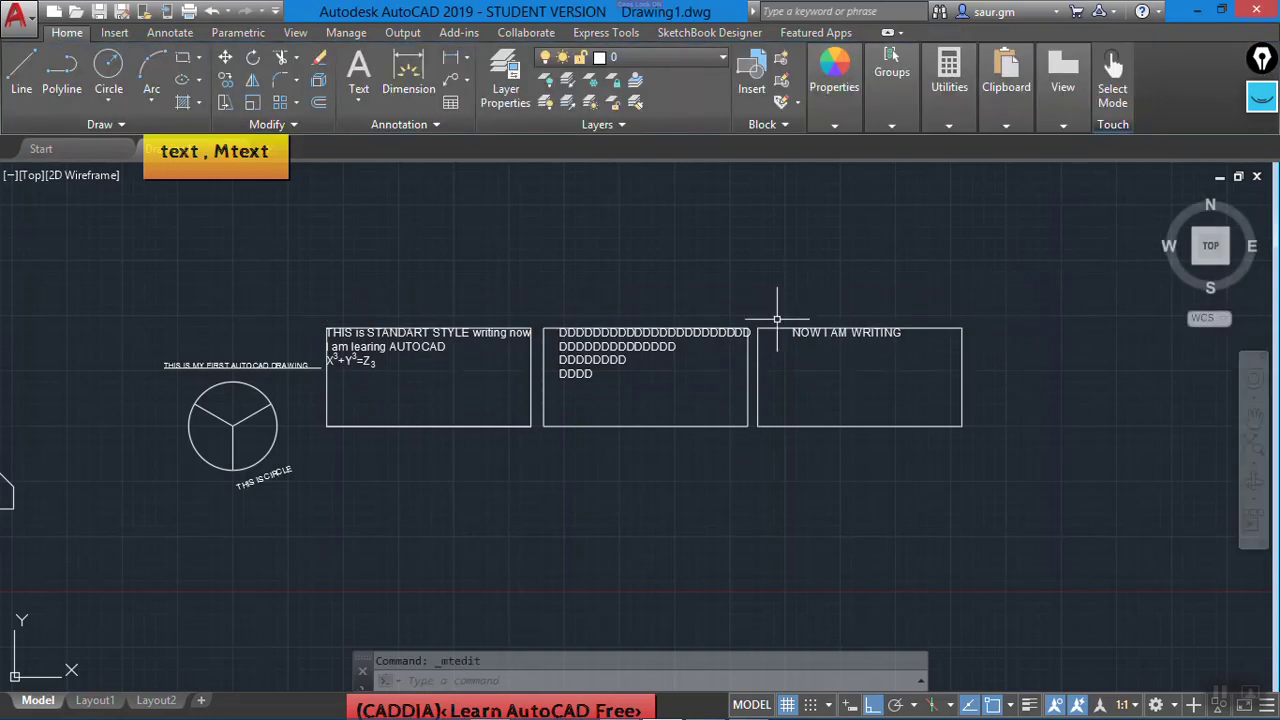
- Select the right and middle text boxes, then clear the selection
scroll(776, 319, "up", 2)
left_click(750, 357)
left_click(737, 421)
left_click(731, 422)
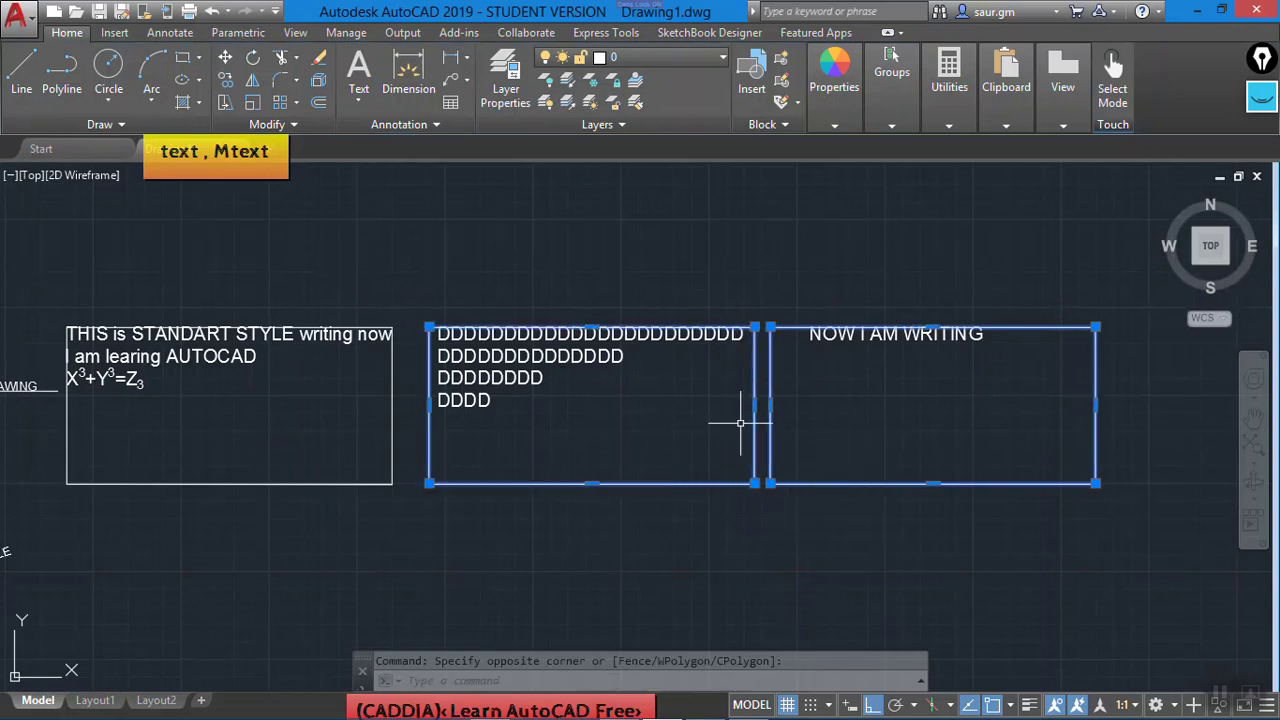
key("Escape")
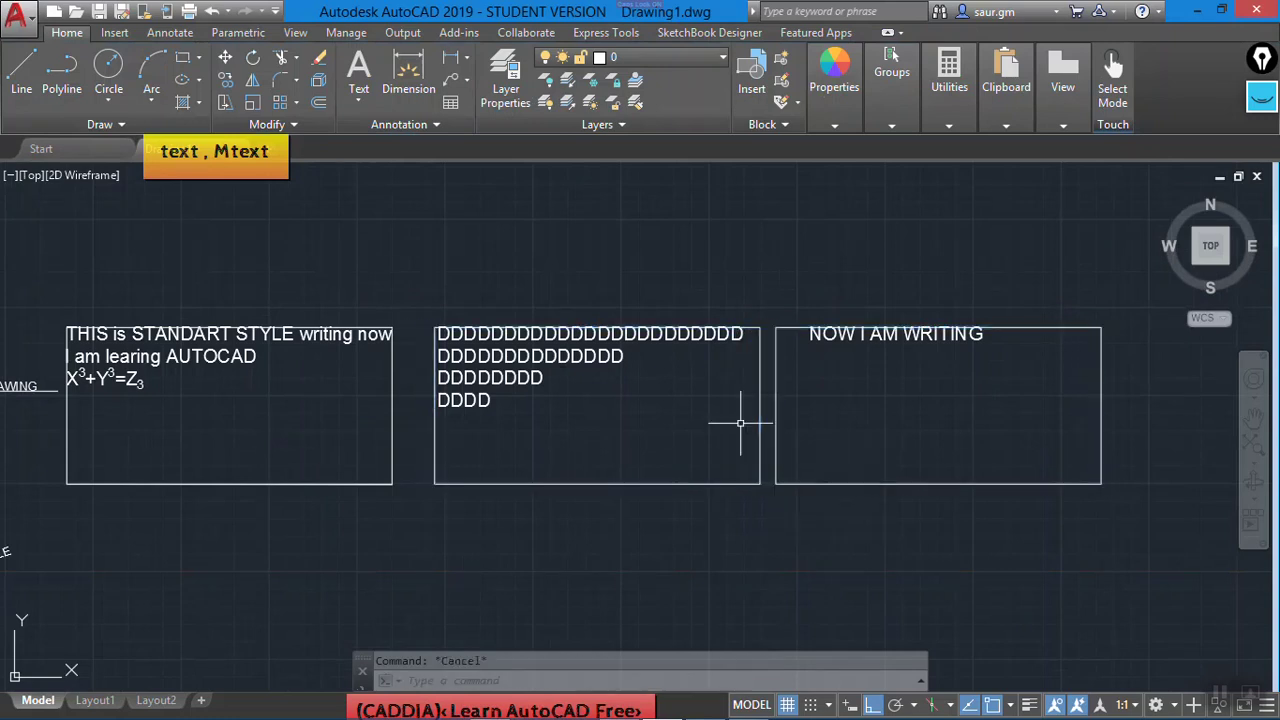
scroll(740, 423, "down", 2)
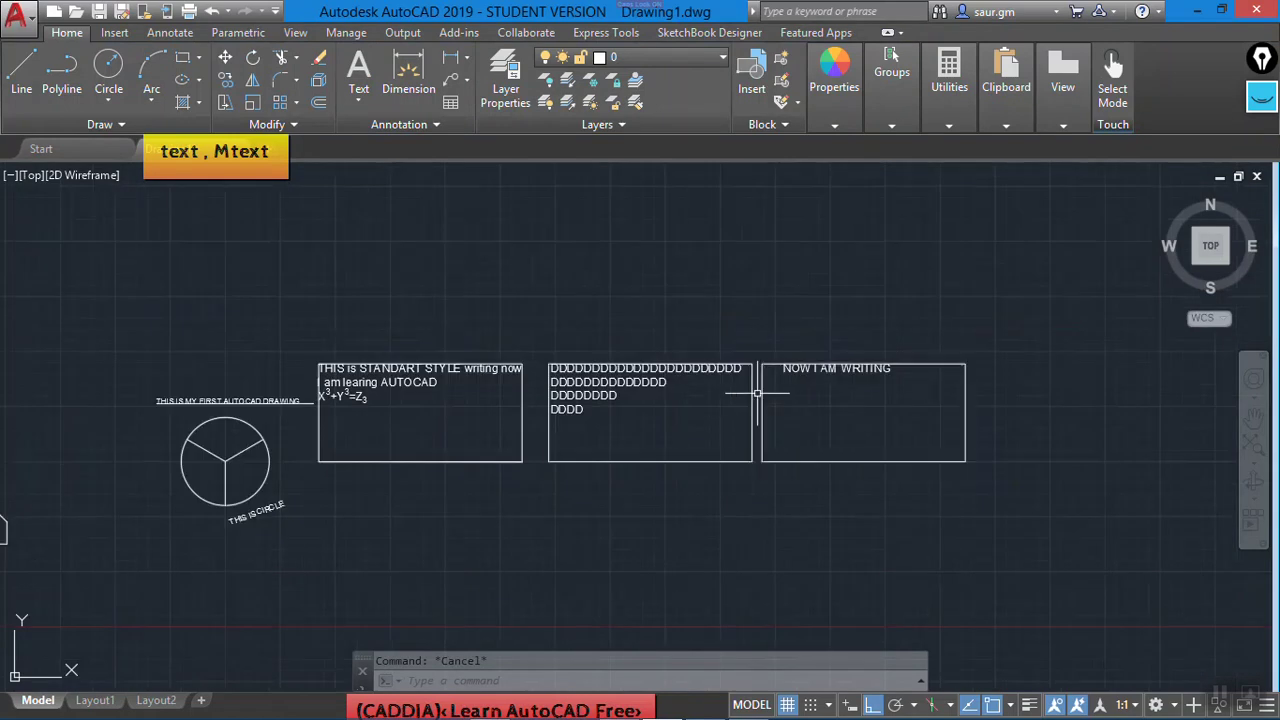
left_click(762, 393)
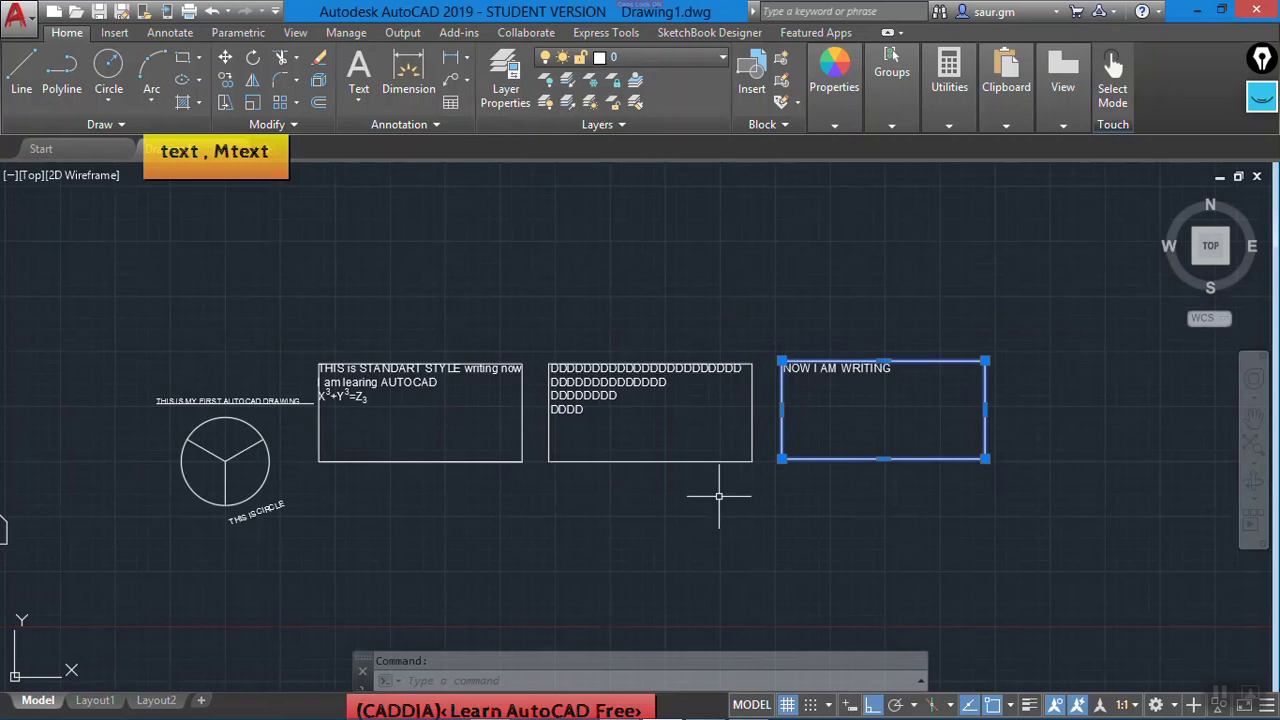
key("Escape")
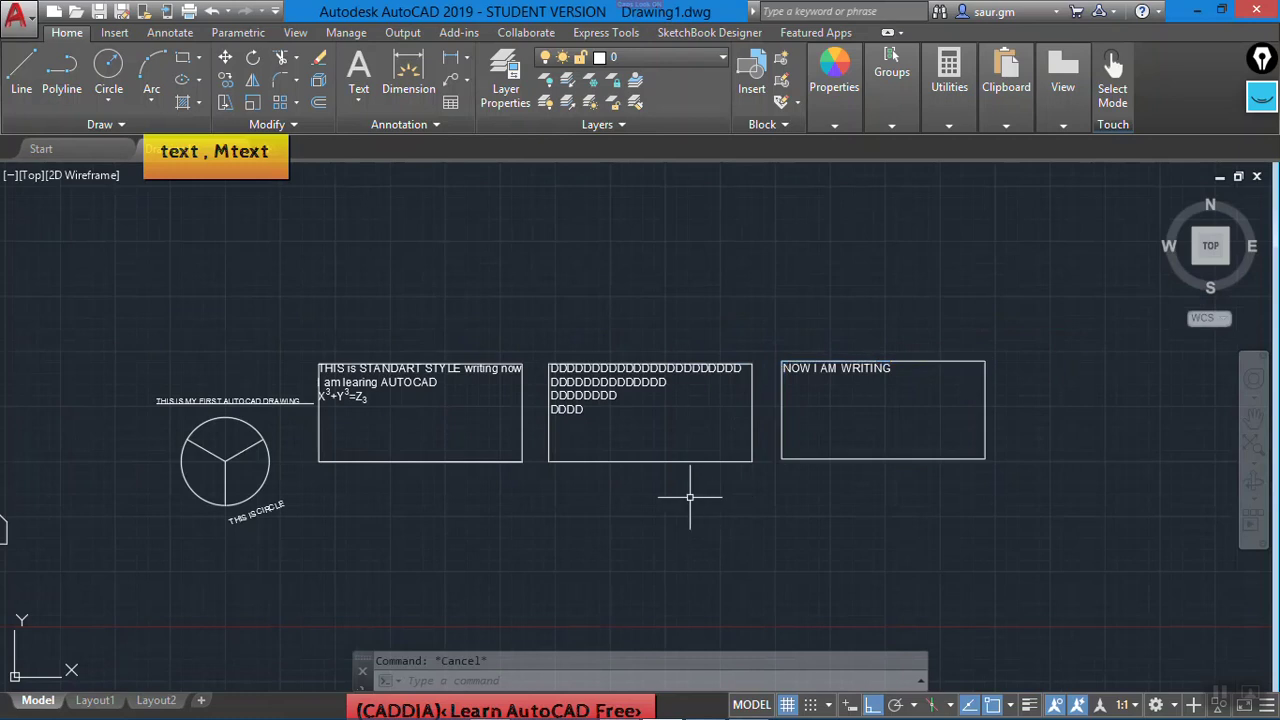
- Zoom in on the three text boxes and open the left multiline text for editing
scroll(471, 357, "down", 2)
scroll(503, 340, "down", 2)
scroll(503, 313, "up", 4)
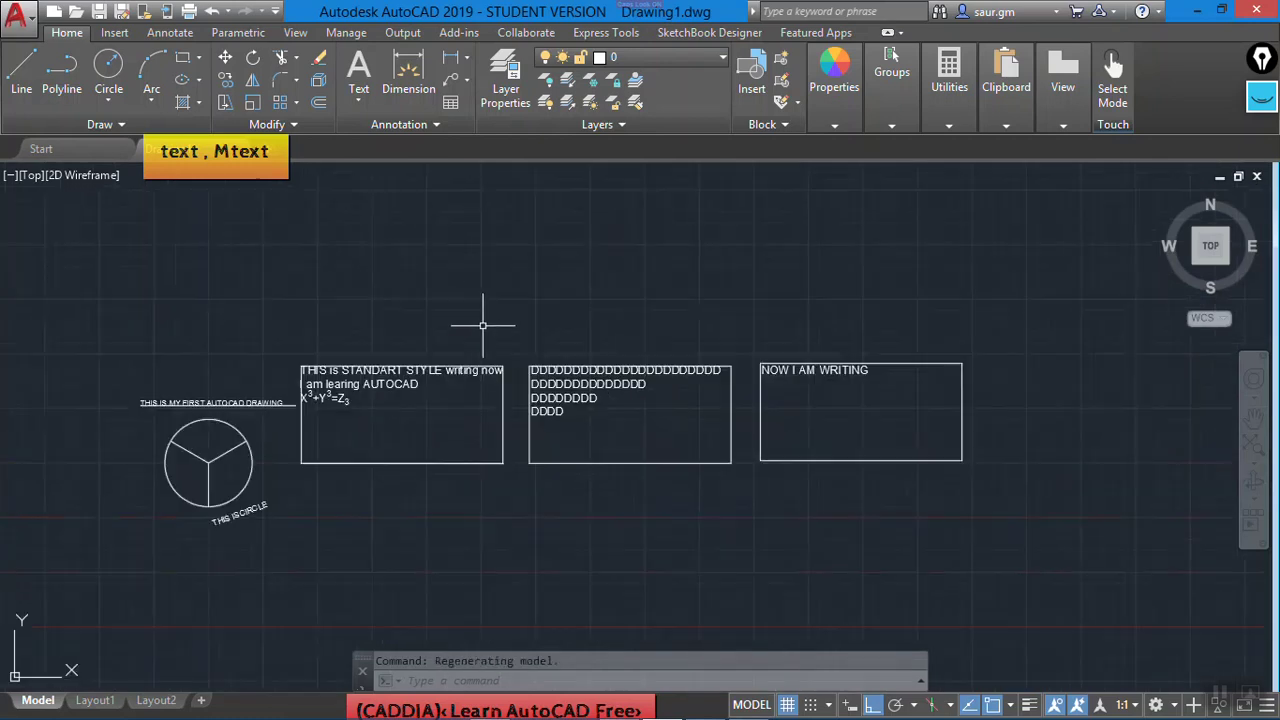
middle_click_drag(459, 585, 481, 467)
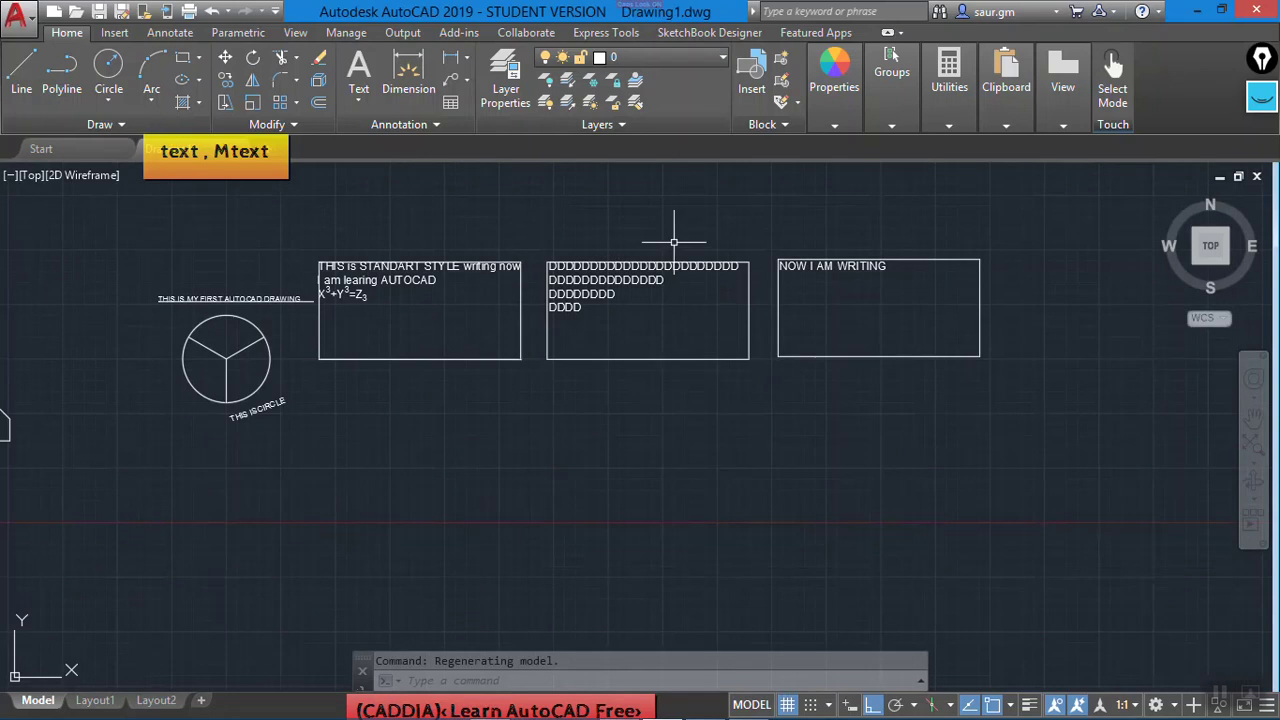
middle_click_drag(721, 312, 725, 362)
scroll(725, 355, "down", 2)
scroll(725, 355, "up", 2)
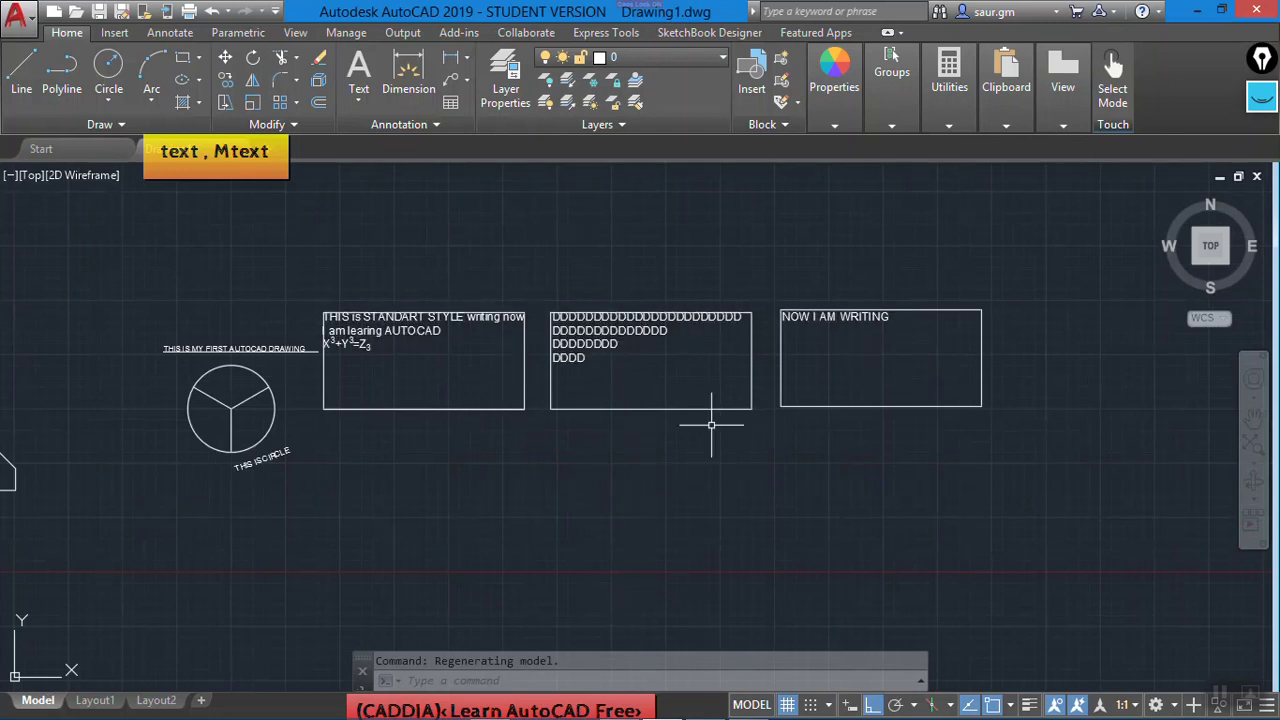
scroll(811, 381, "up", 2)
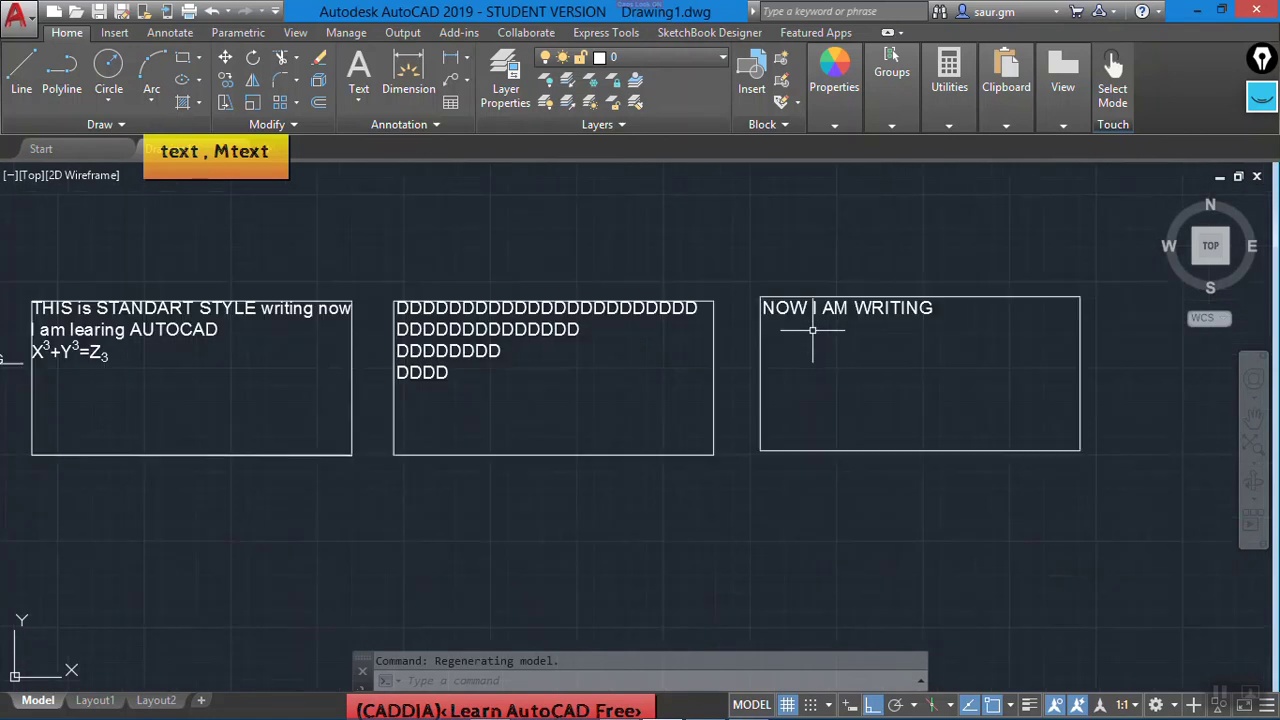
middle_click_drag(743, 277, 757, 294)
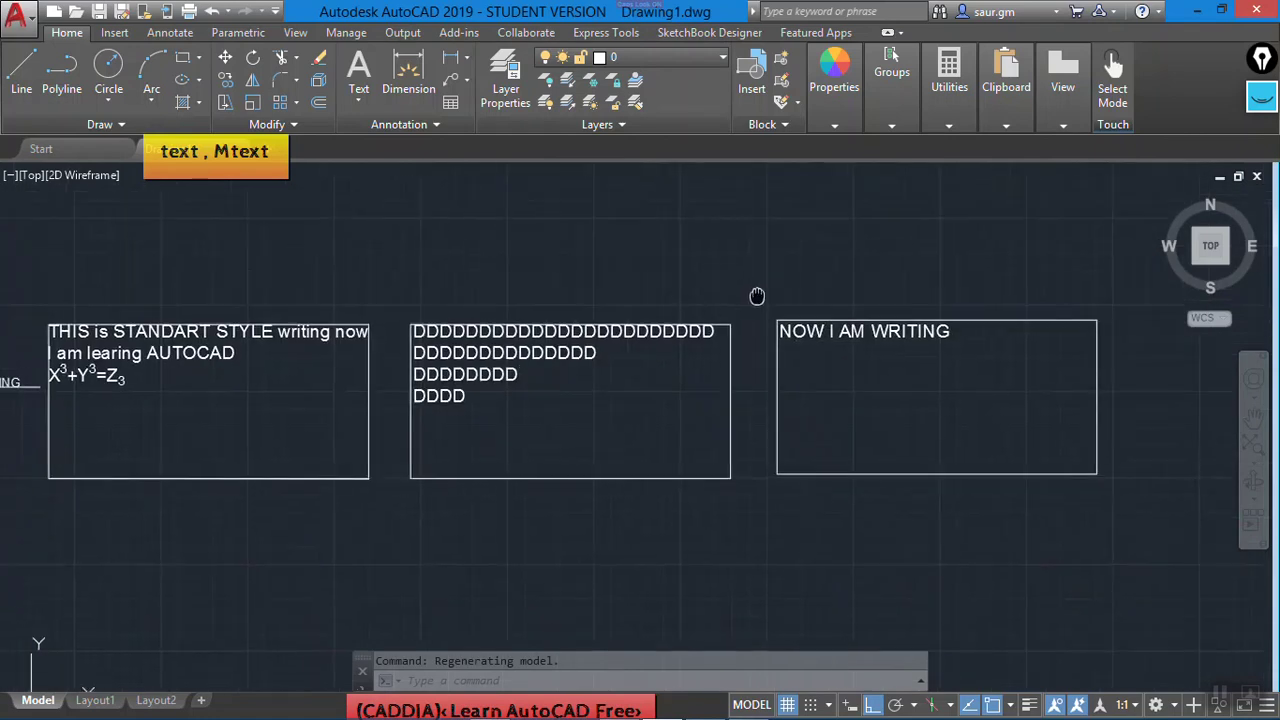
double_click(281, 341)
- Select all the text and switch the layout to No Columns
key("ctrl+a")
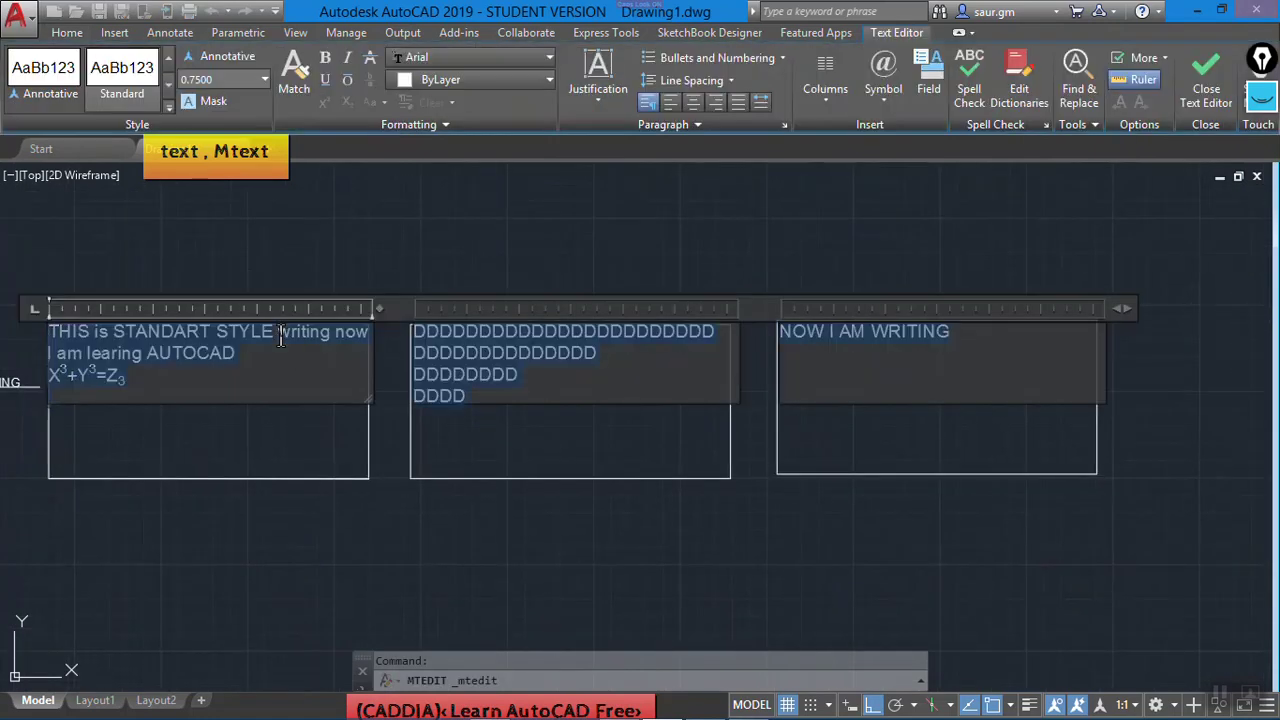
left_click(825, 80)
left_click(860, 128)
- Delete the D lines through NOW I AM WRITING
scroll(647, 219, "down", 3)
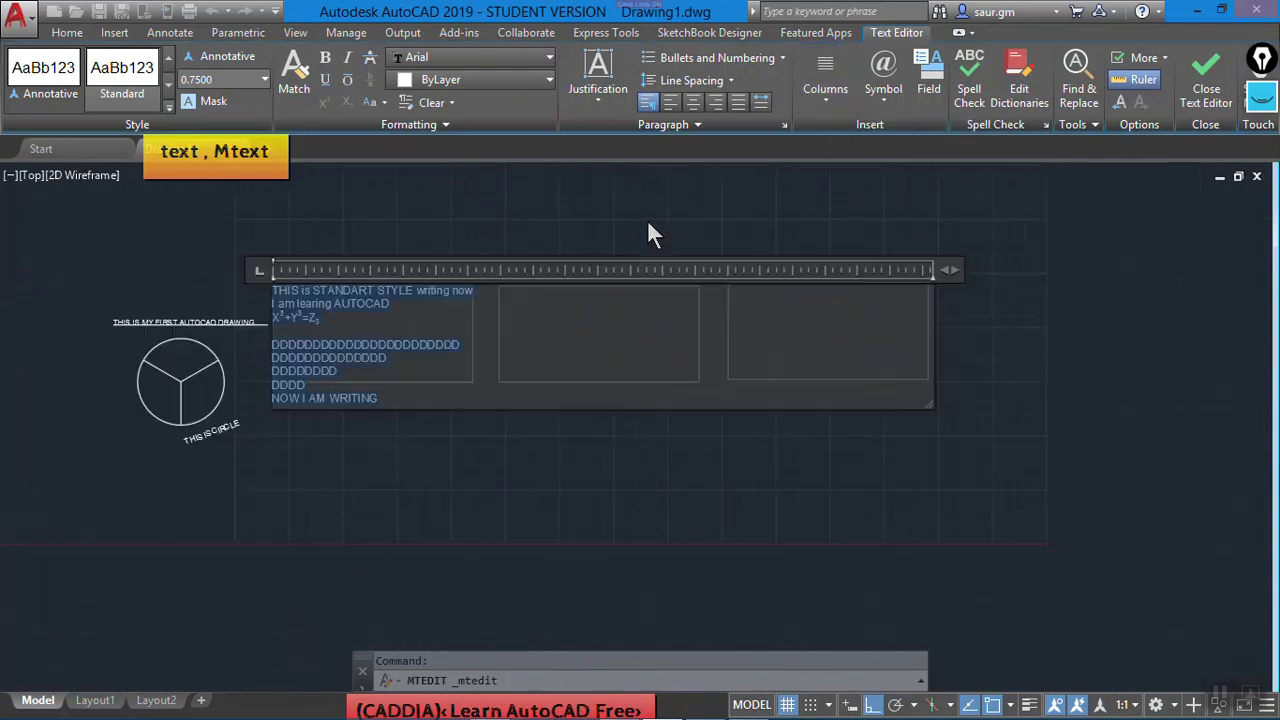
left_click(872, 90)
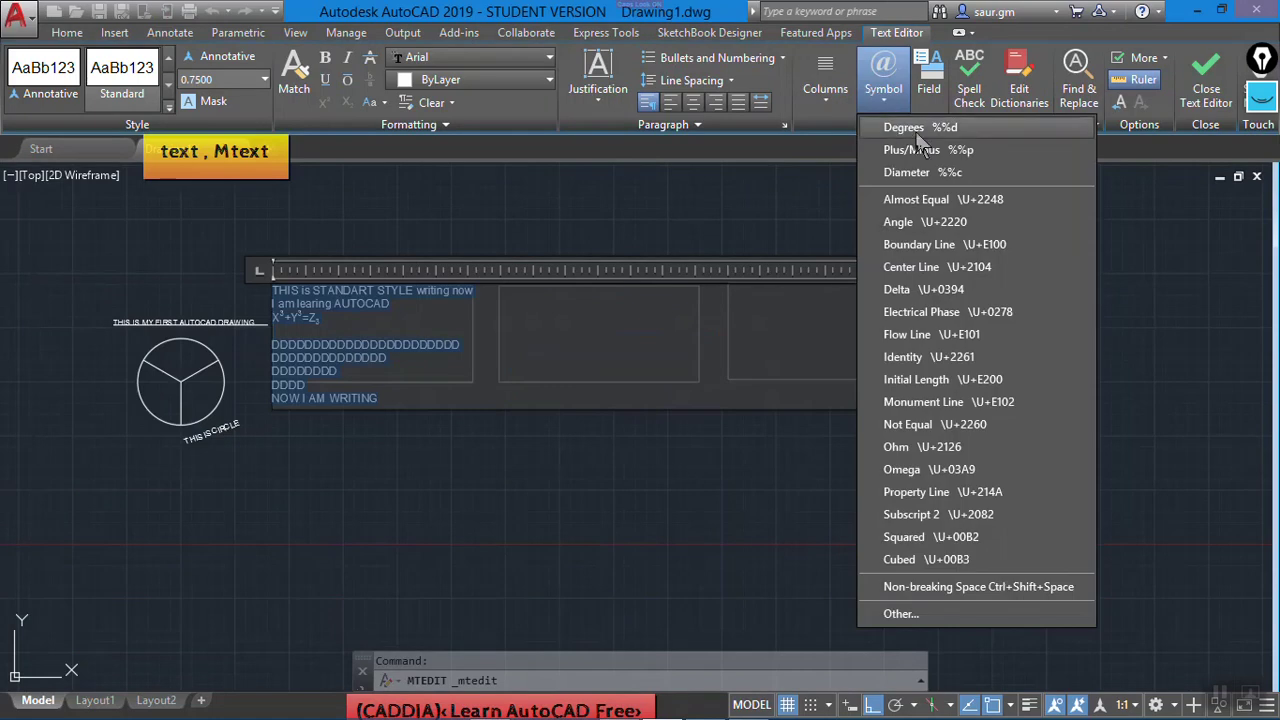
left_click(398, 390)
left_click_drag(390, 398, 302, 345)
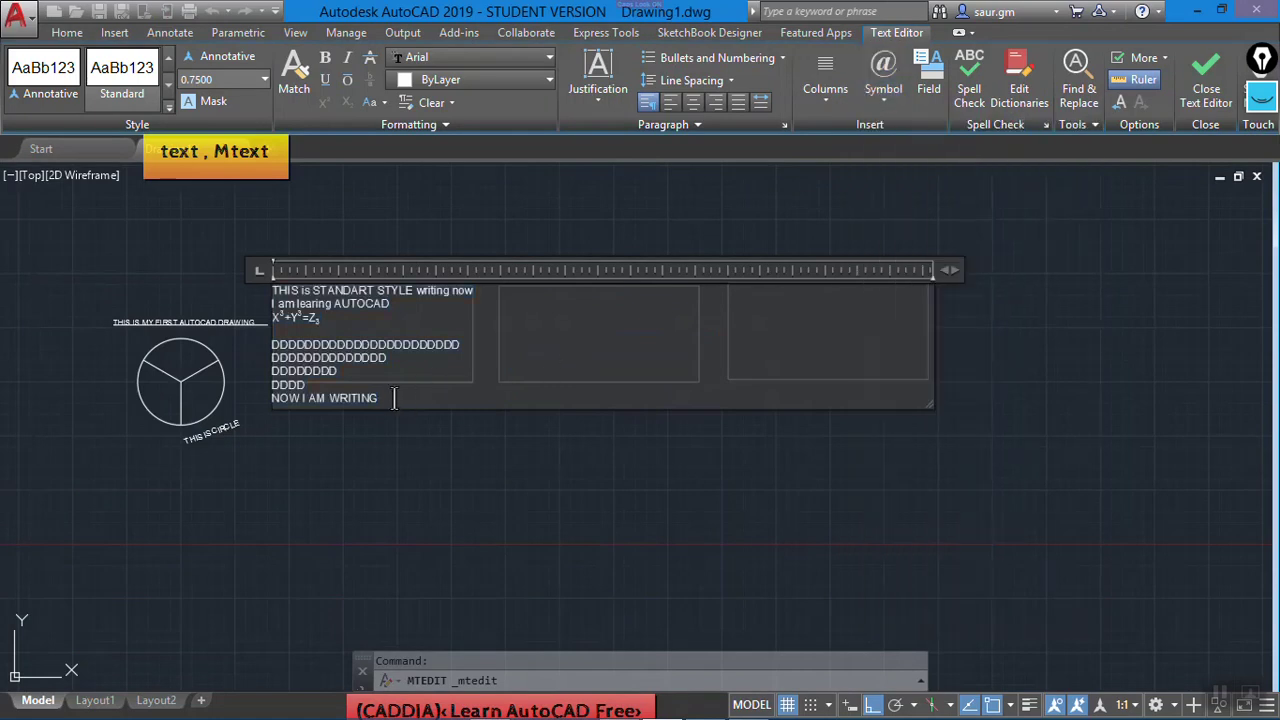
key("Delete")
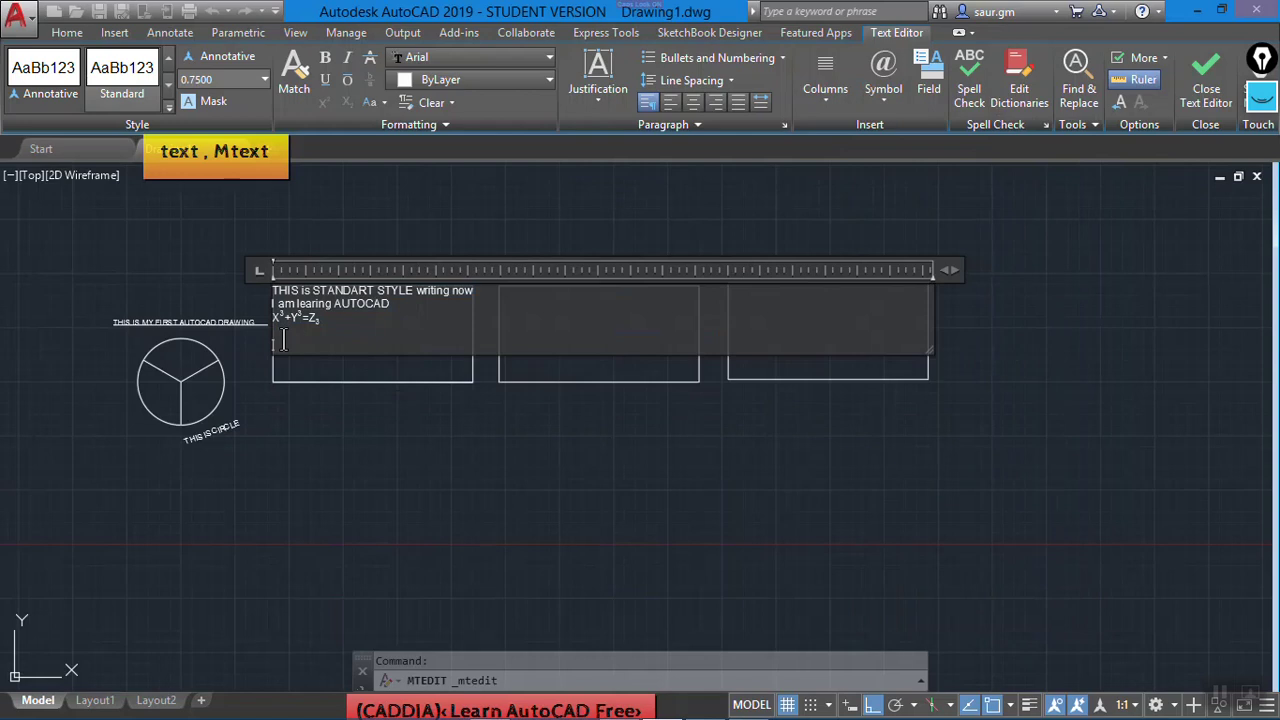
- Insert a Degrees symbol after R on the new line
left_click(884, 88)
left_click(393, 338)
type("R")
left_click(880, 90)
left_click(895, 128)
scroll(284, 370, "up", 1)
scroll(284, 370, "up", 1)
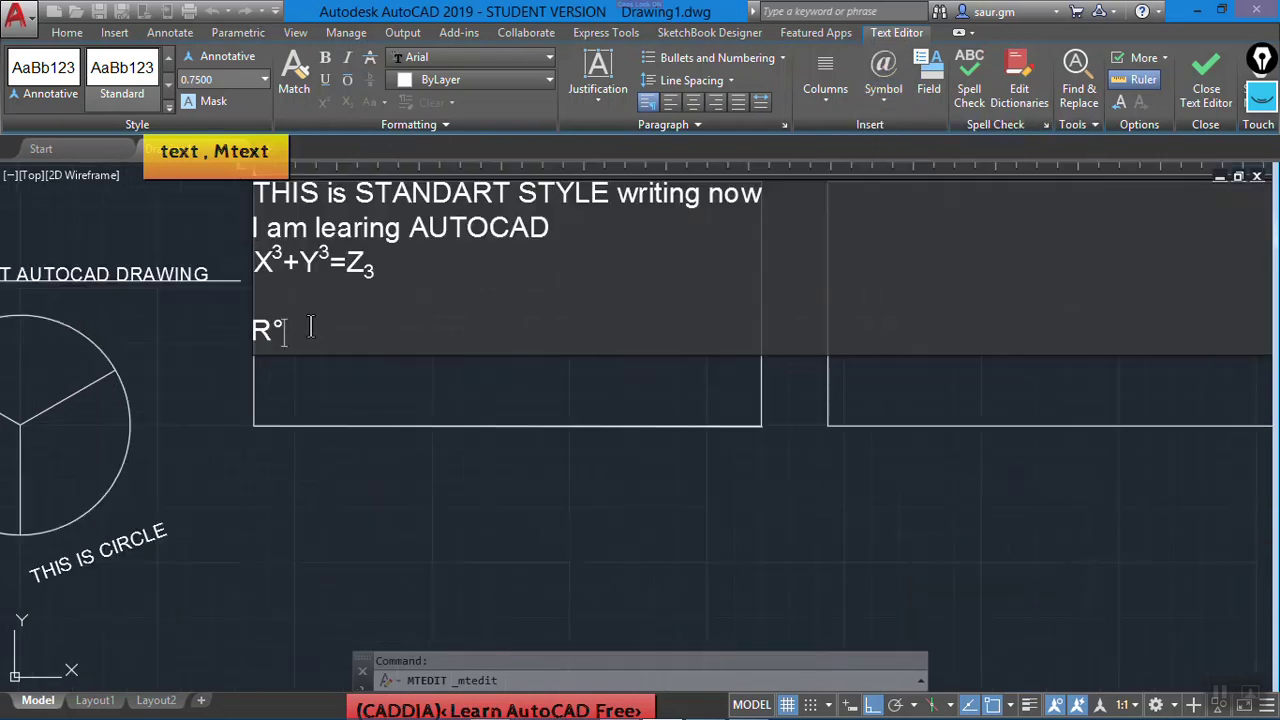
middle_click_drag(327, 328, 385, 401)
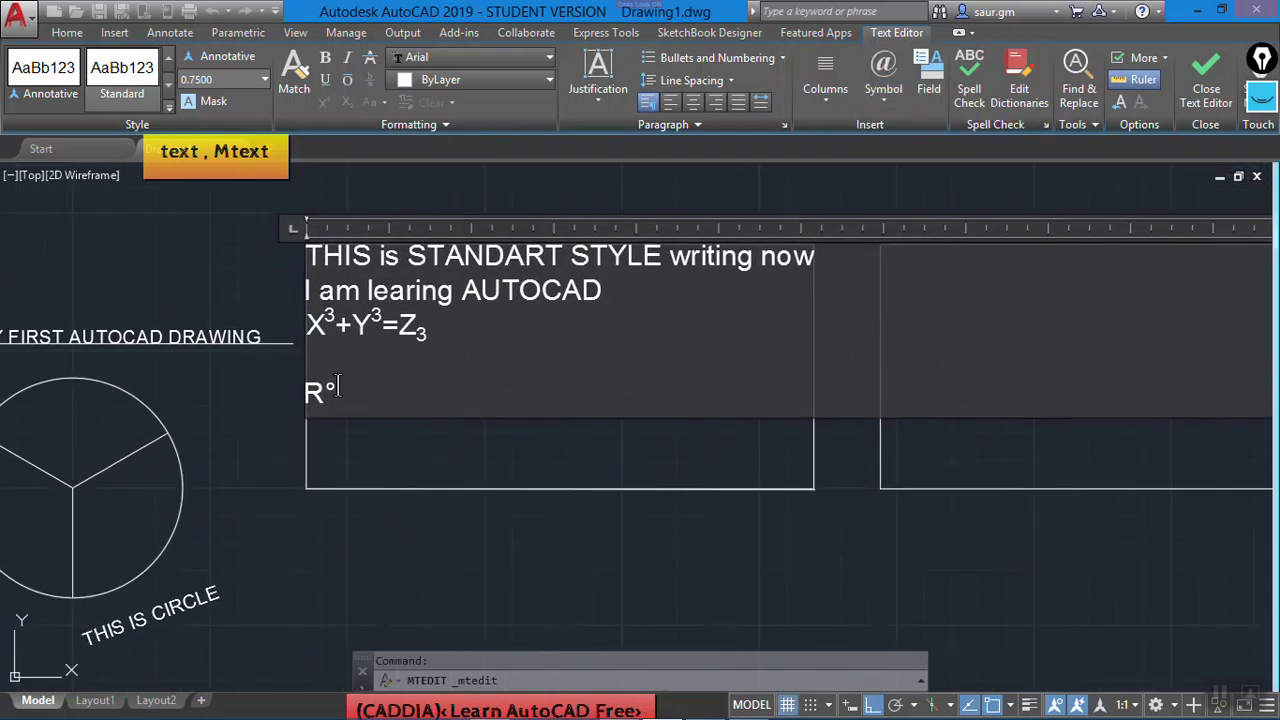
- Superscript the degree sign and replace R with 30 so the line reads 30°
left_click_drag(333, 386, 328, 386)
left_click(324, 103)
left_click(366, 393)
key("BackSpace")
type("30")
left_click(884, 95)
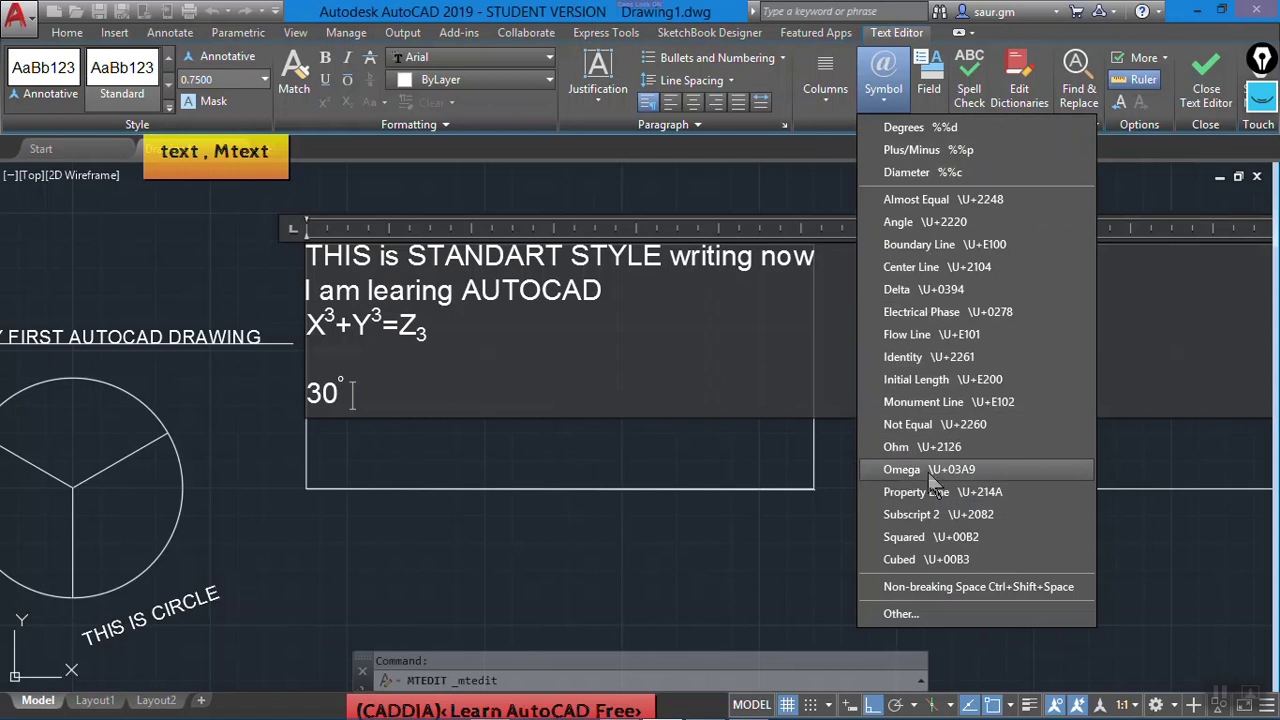
left_click(920, 613)
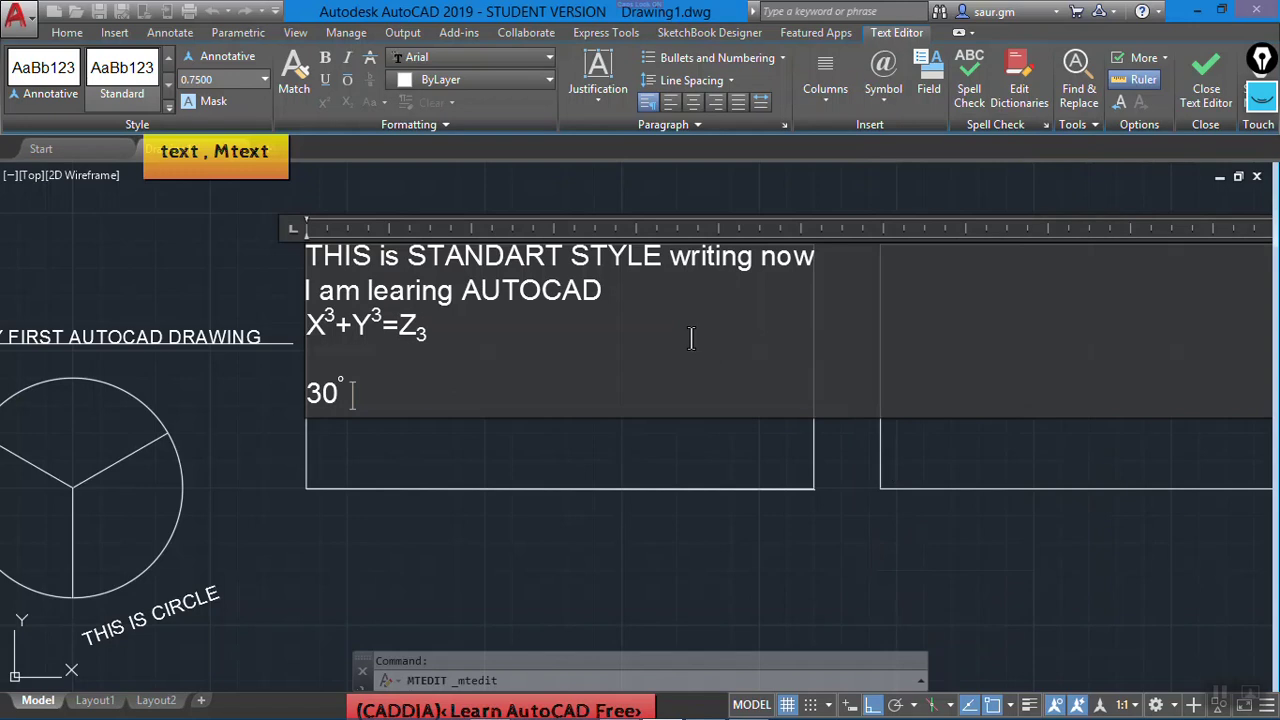
- Move Character Map beside the text and browse fonts from CityBlueprint to EuroRoman
left_click_drag(200, 75, 938, 187)
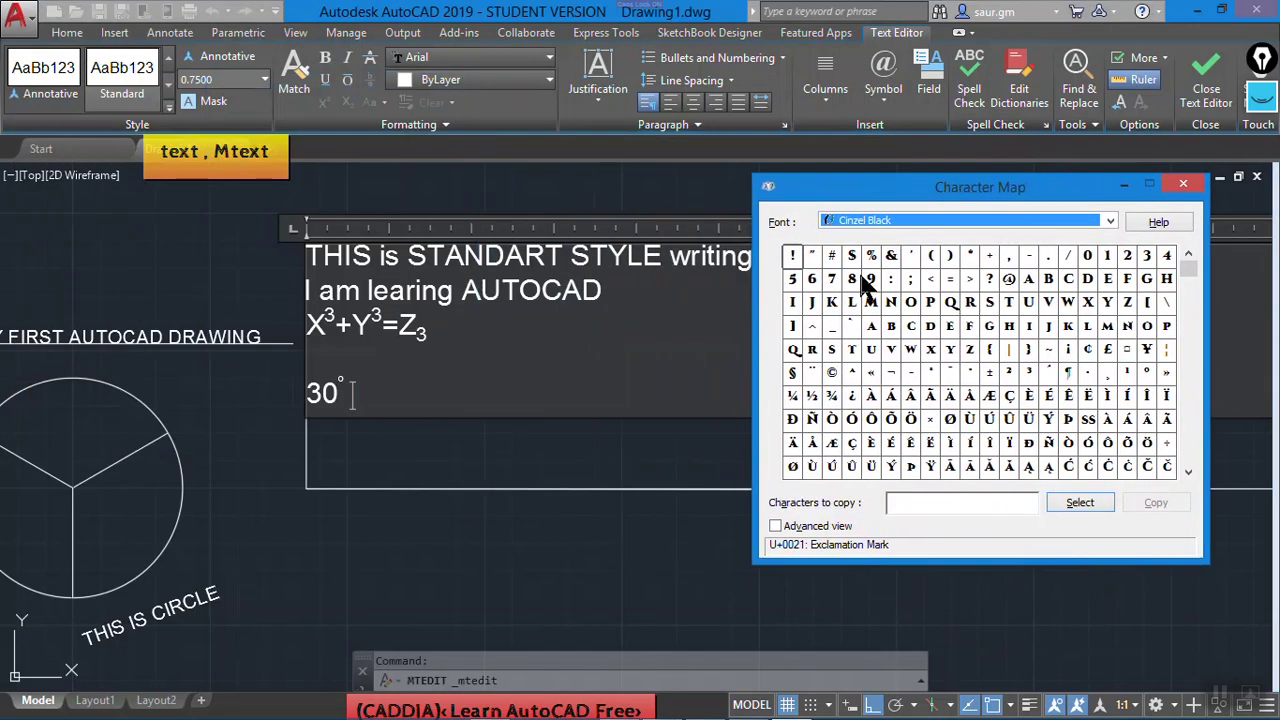
key("Down")
key("Down")
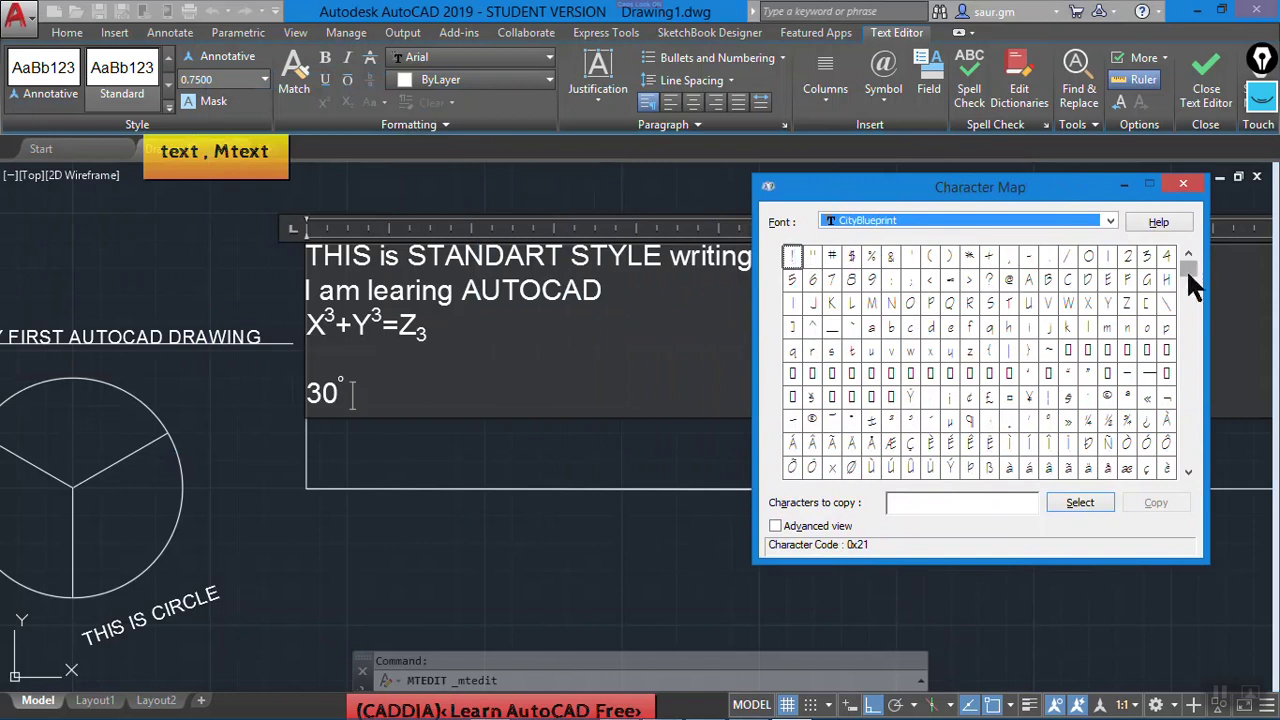
left_click_drag(1192, 268, 1193, 275)
left_click(1110, 220)
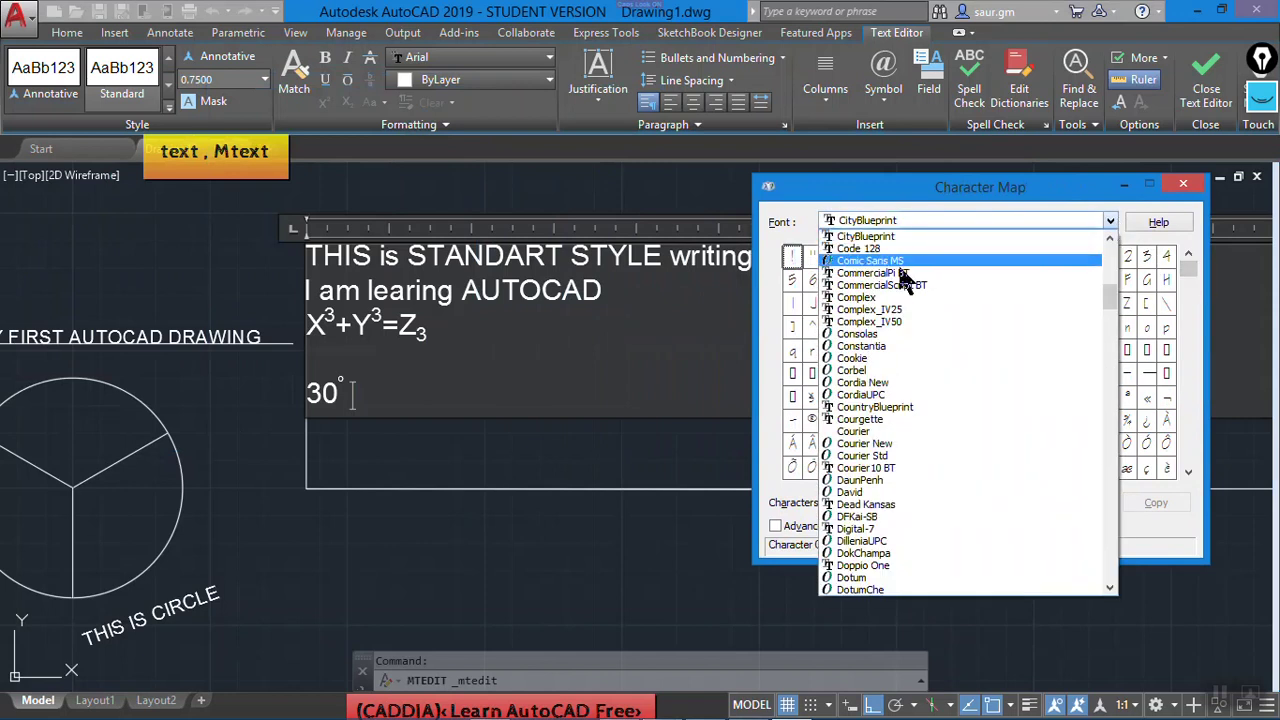
left_click(886, 249)
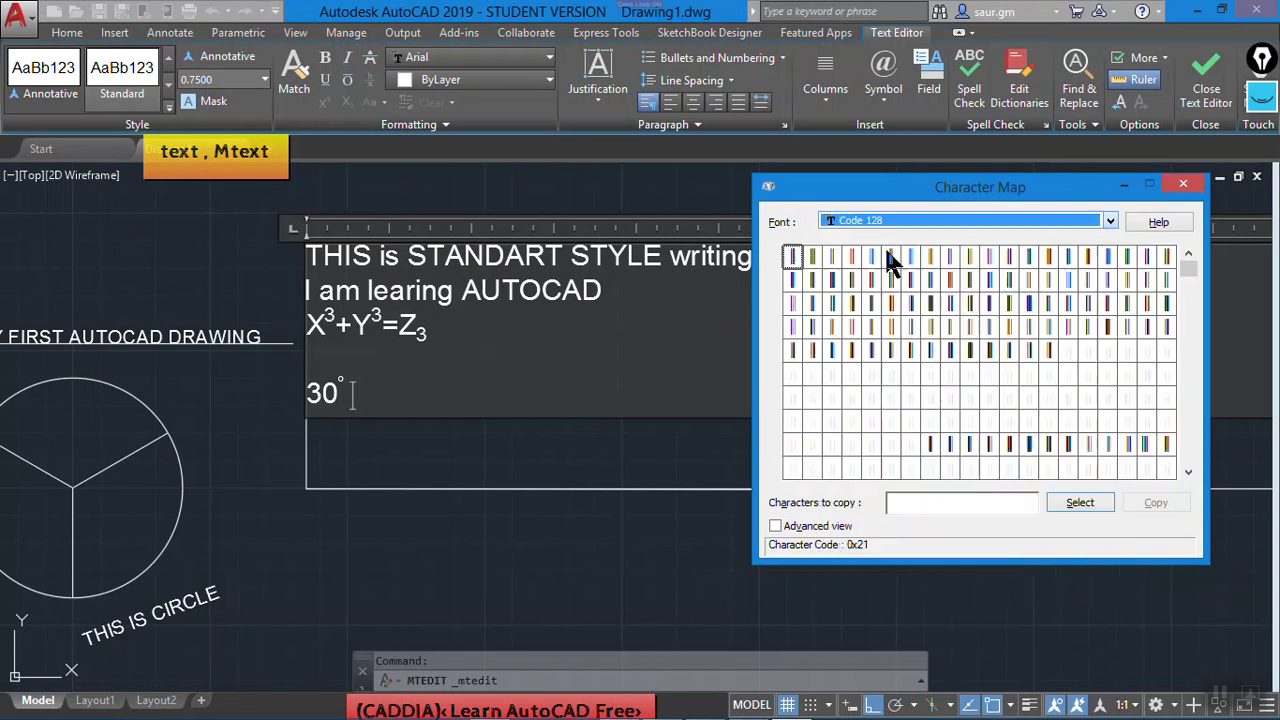
left_click(917, 220)
left_click(903, 246)
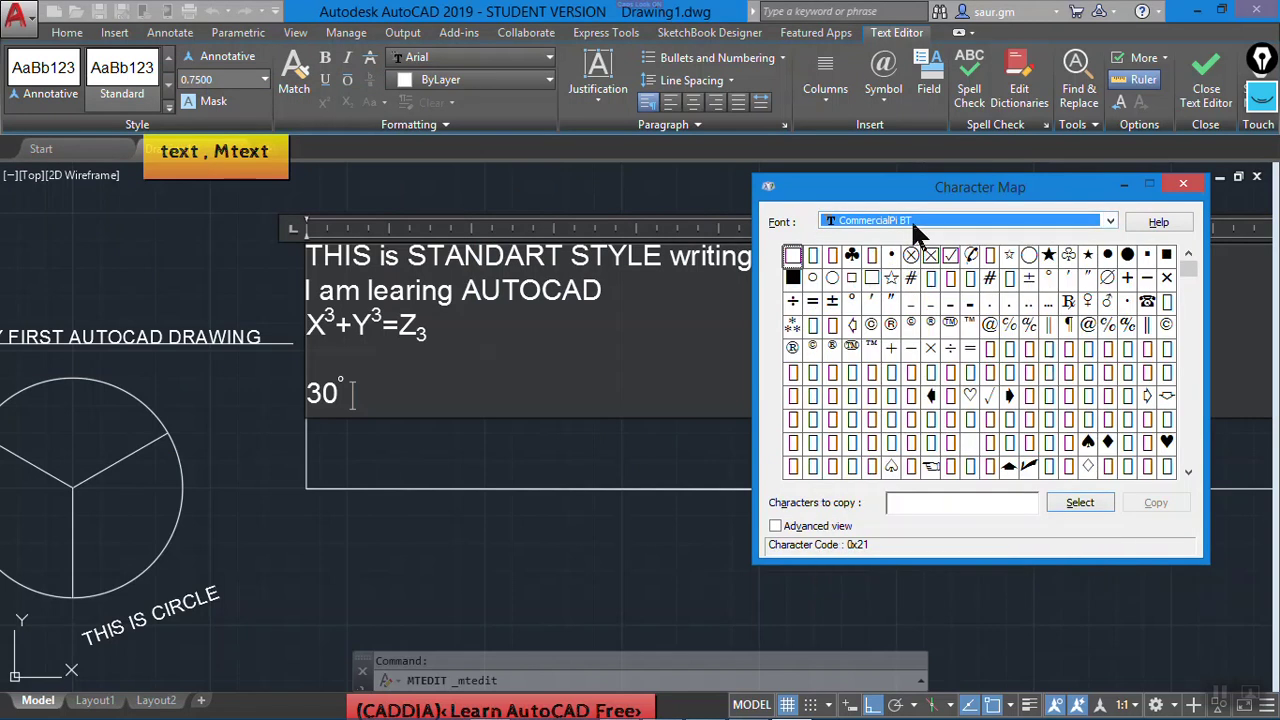
left_click(911, 217)
left_click(898, 246)
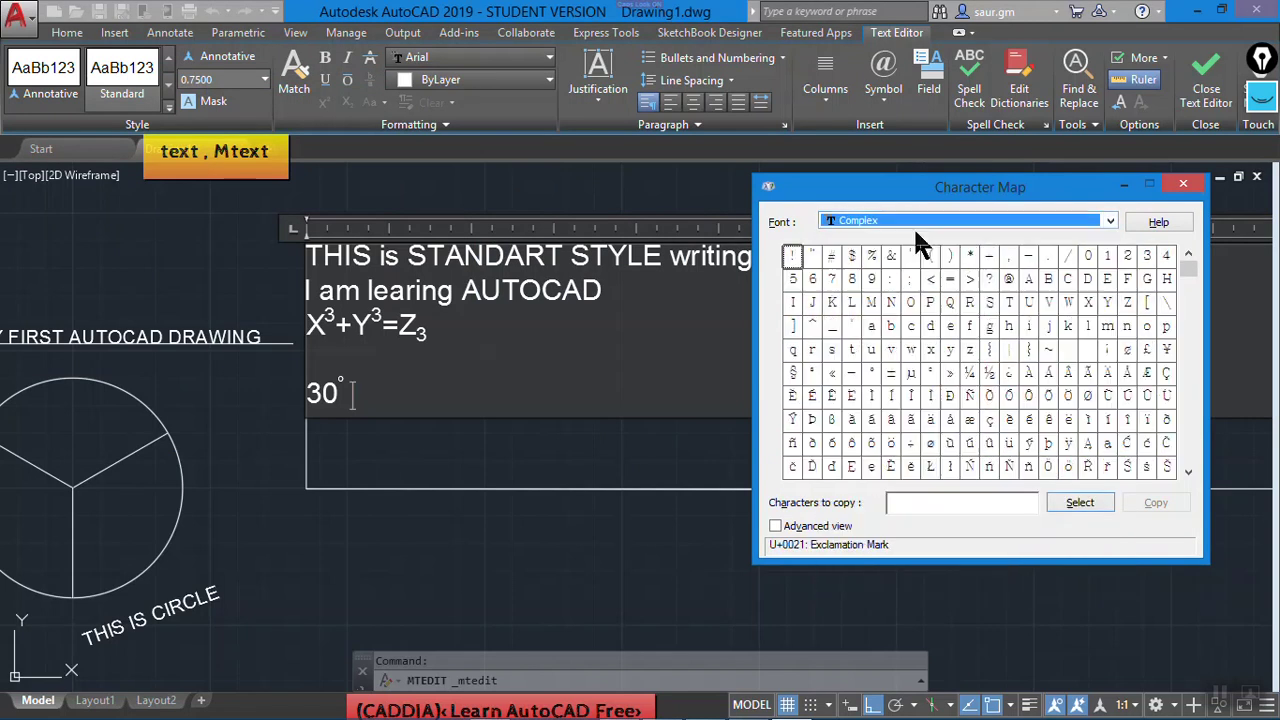
left_click(913, 217)
left_click(917, 254)
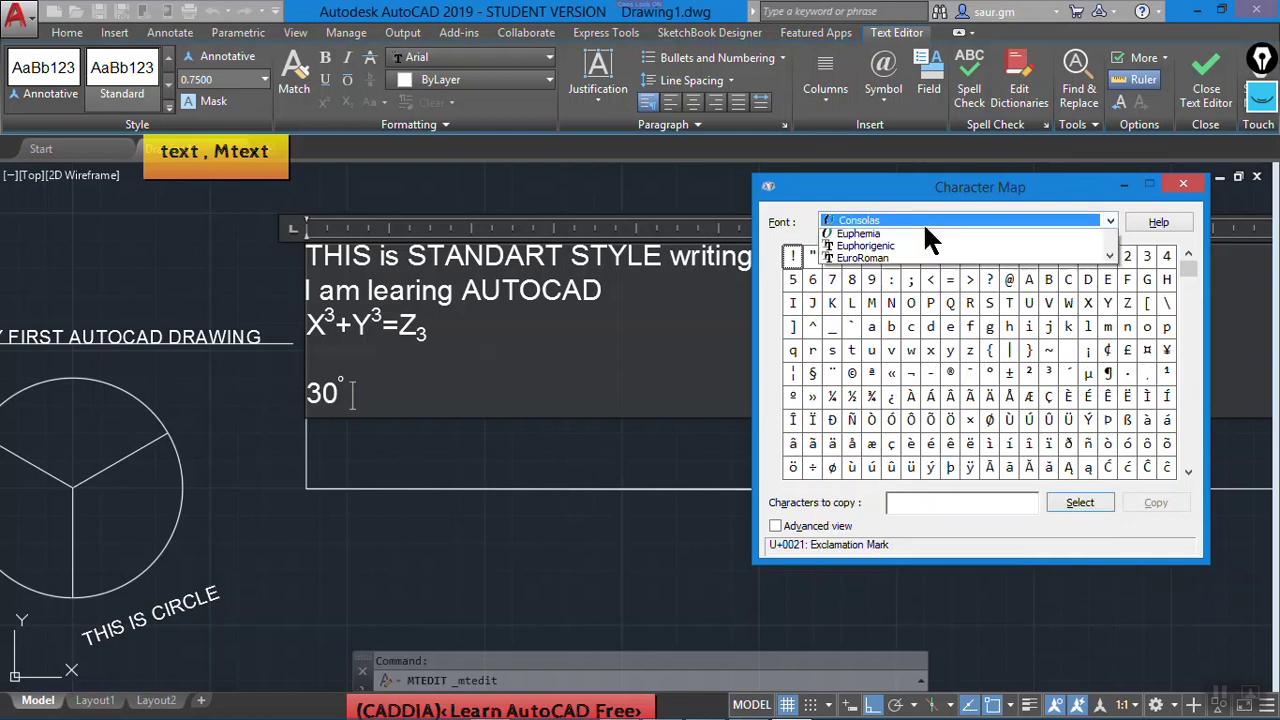
left_click(923, 222)
left_click(932, 273)
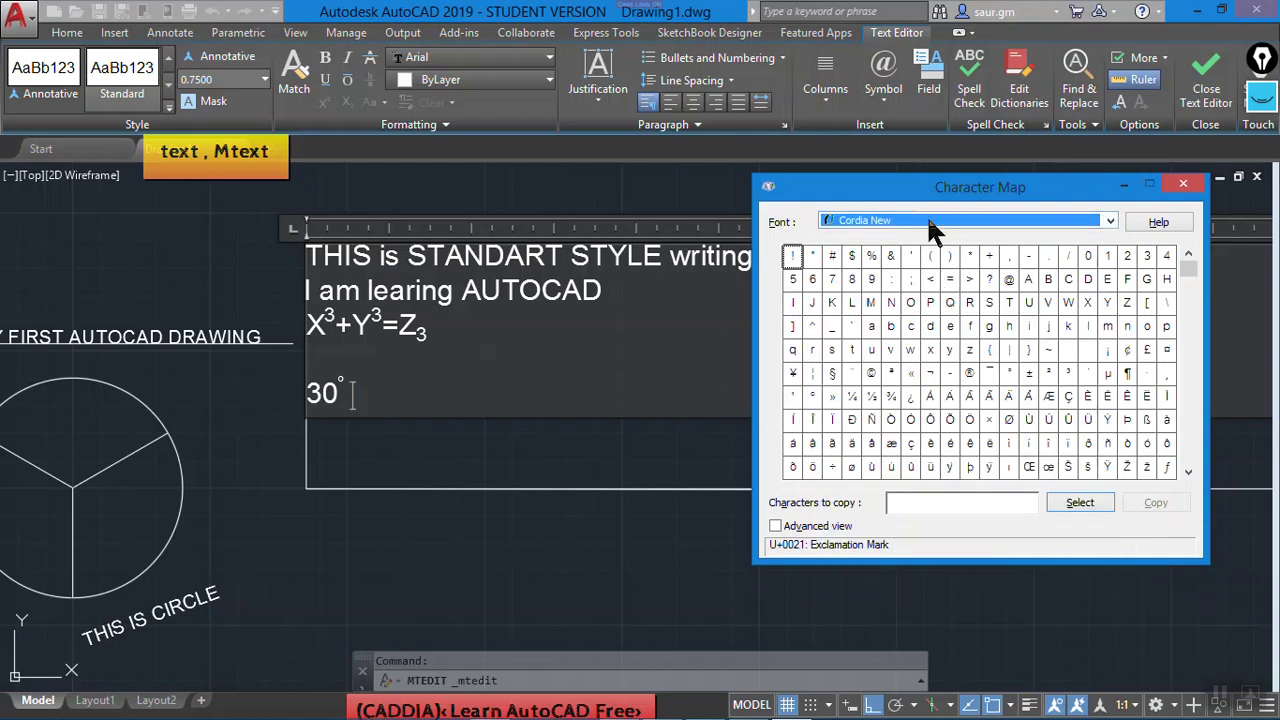
left_click(928, 222)
left_click(902, 304)
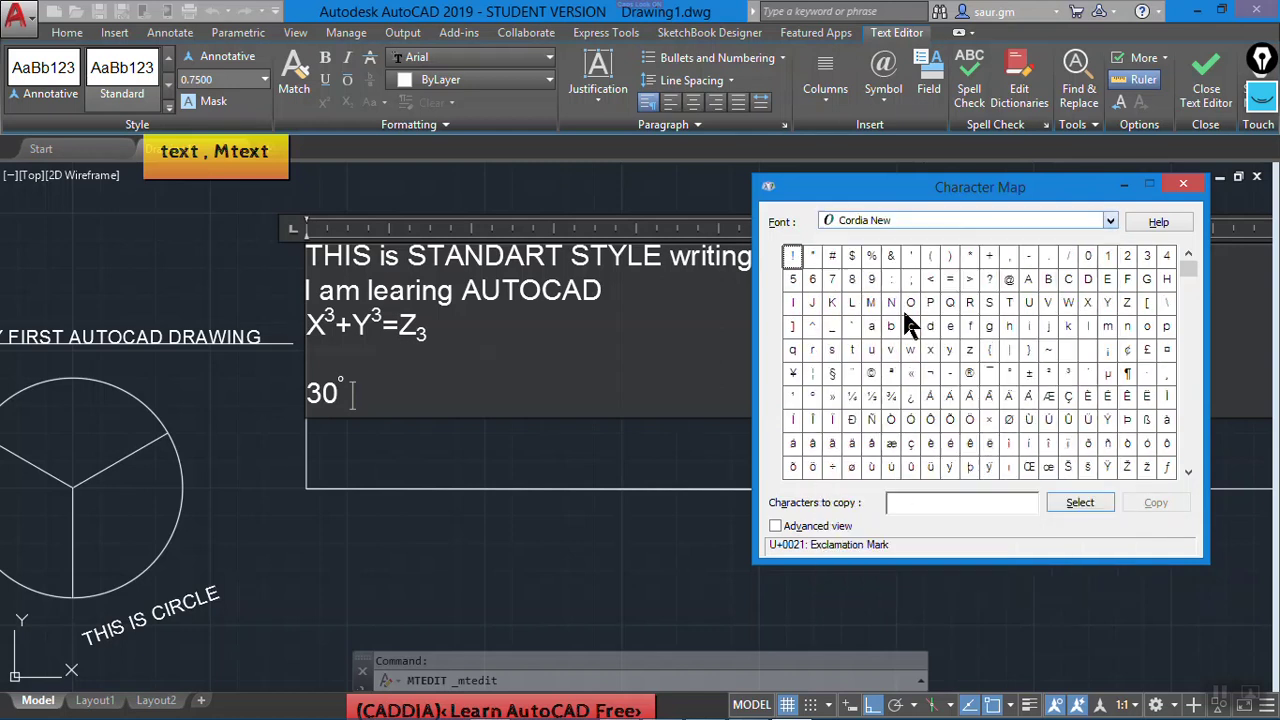
left_click(922, 216)
left_click(928, 244)
left_click(926, 217)
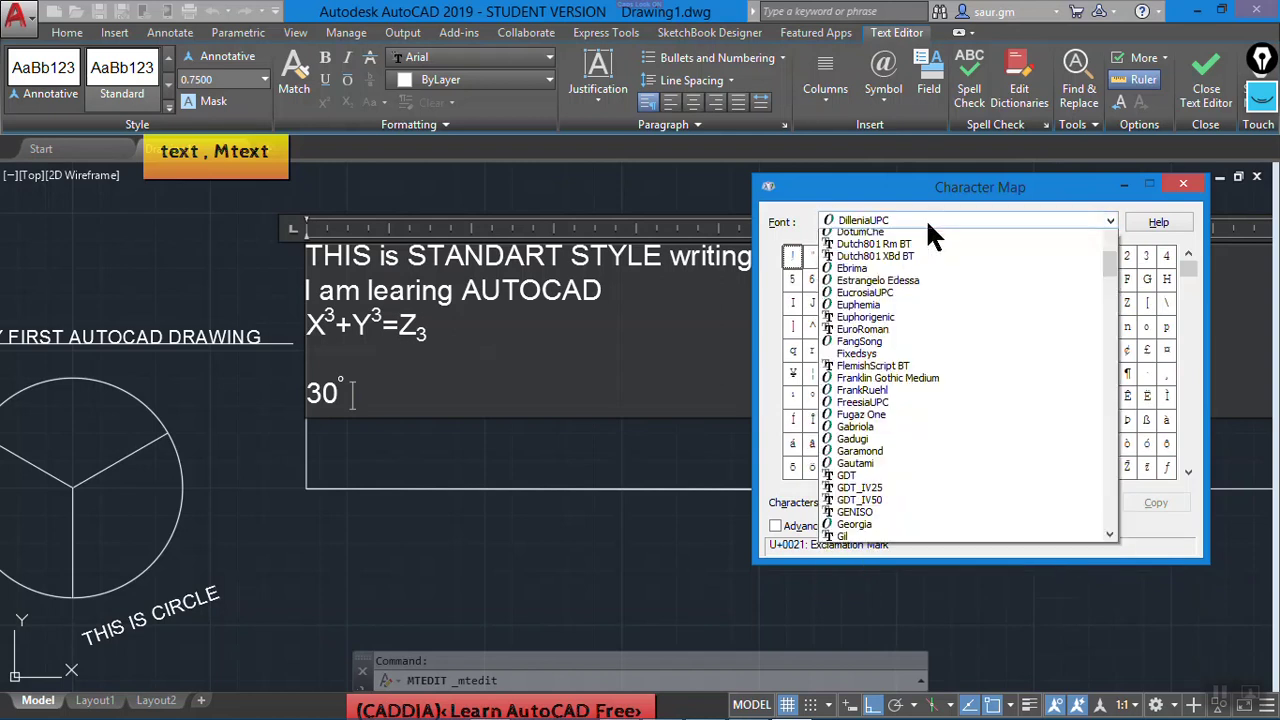
left_click(912, 345)
left_click(943, 221)
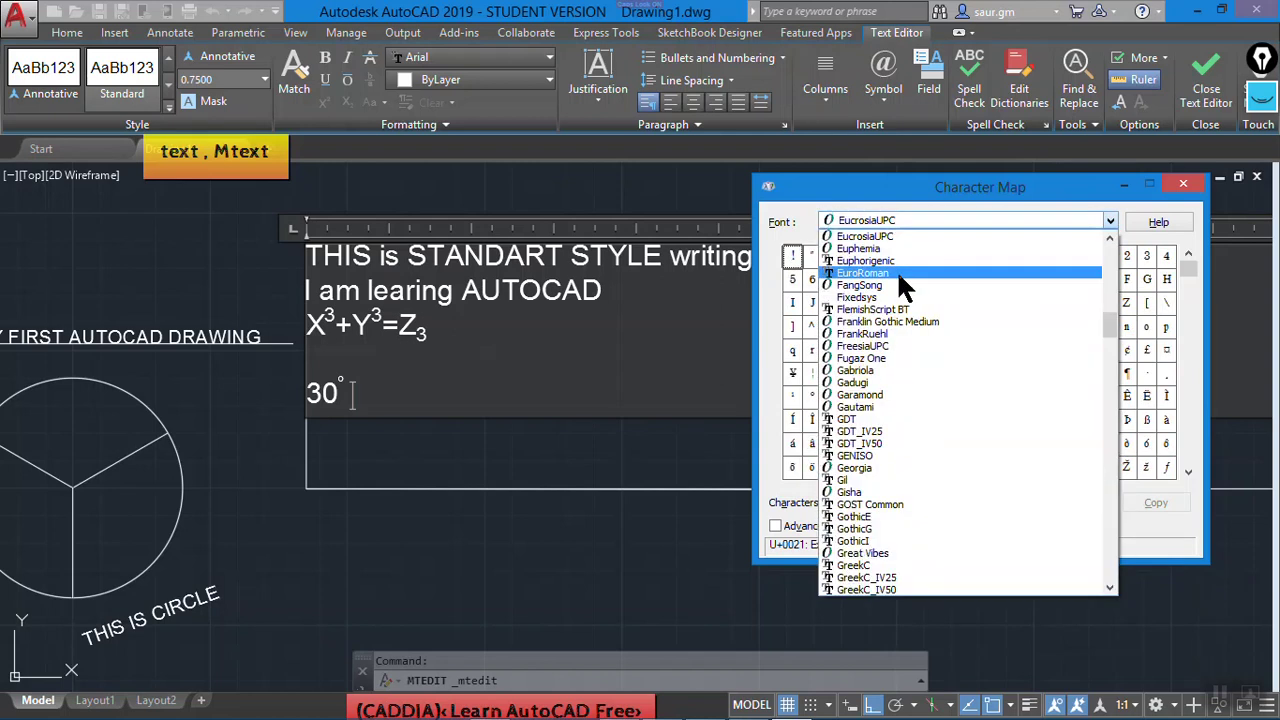
left_click(896, 269)
- Select and copy the £ pound sign, then return to the AutoCAD text
scroll(908, 218, "up", 1)
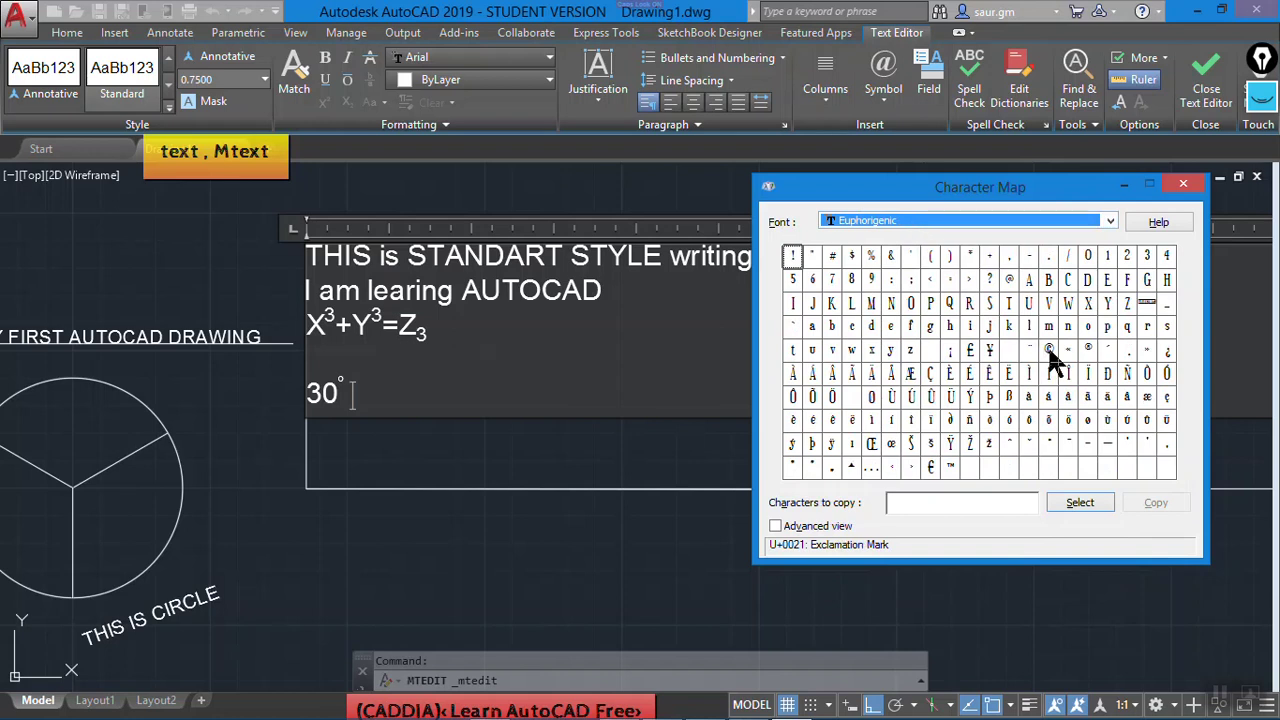
left_click(969, 356)
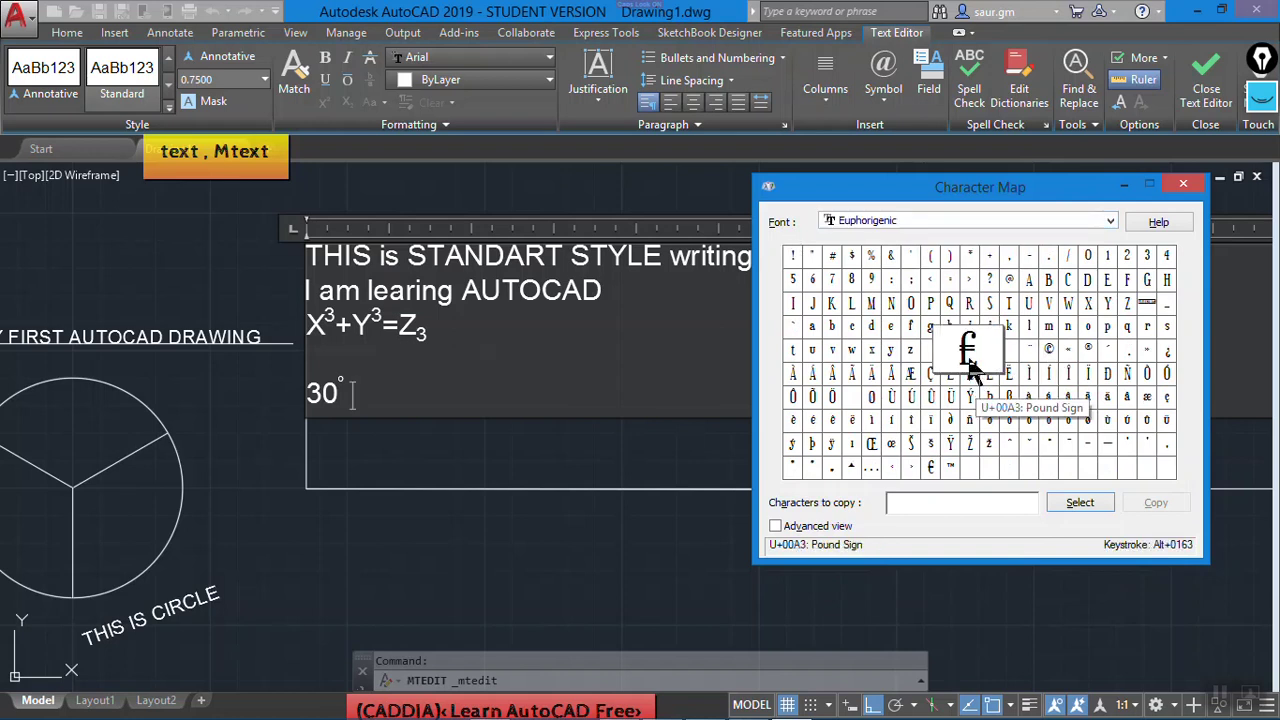
left_click(1078, 502)
left_click_drag(951, 506, 860, 512)
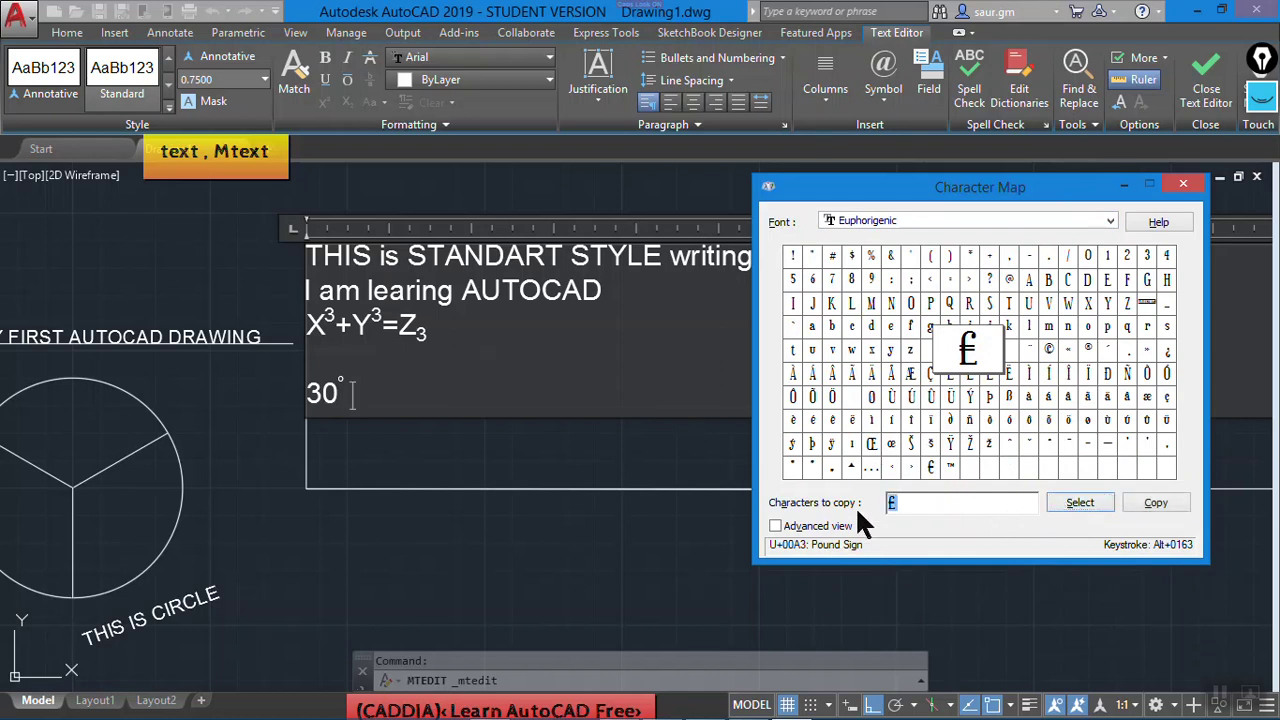
left_click(1127, 507)
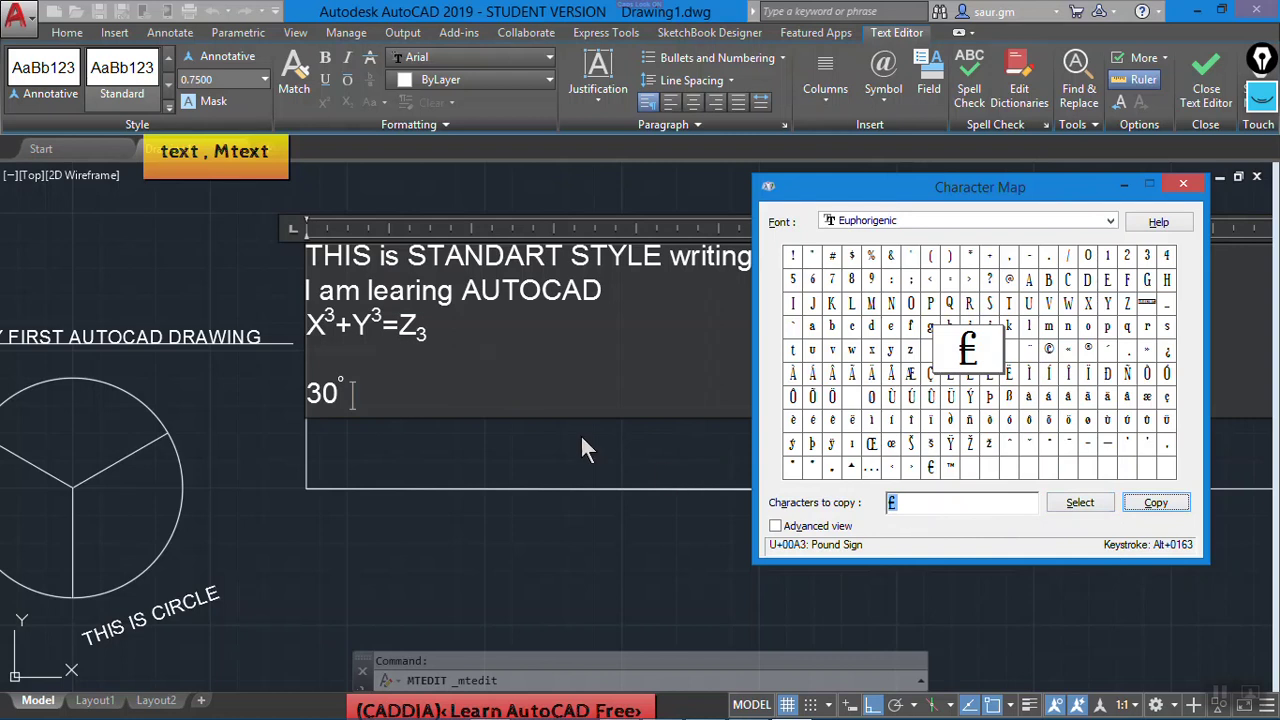
left_click(659, 463)
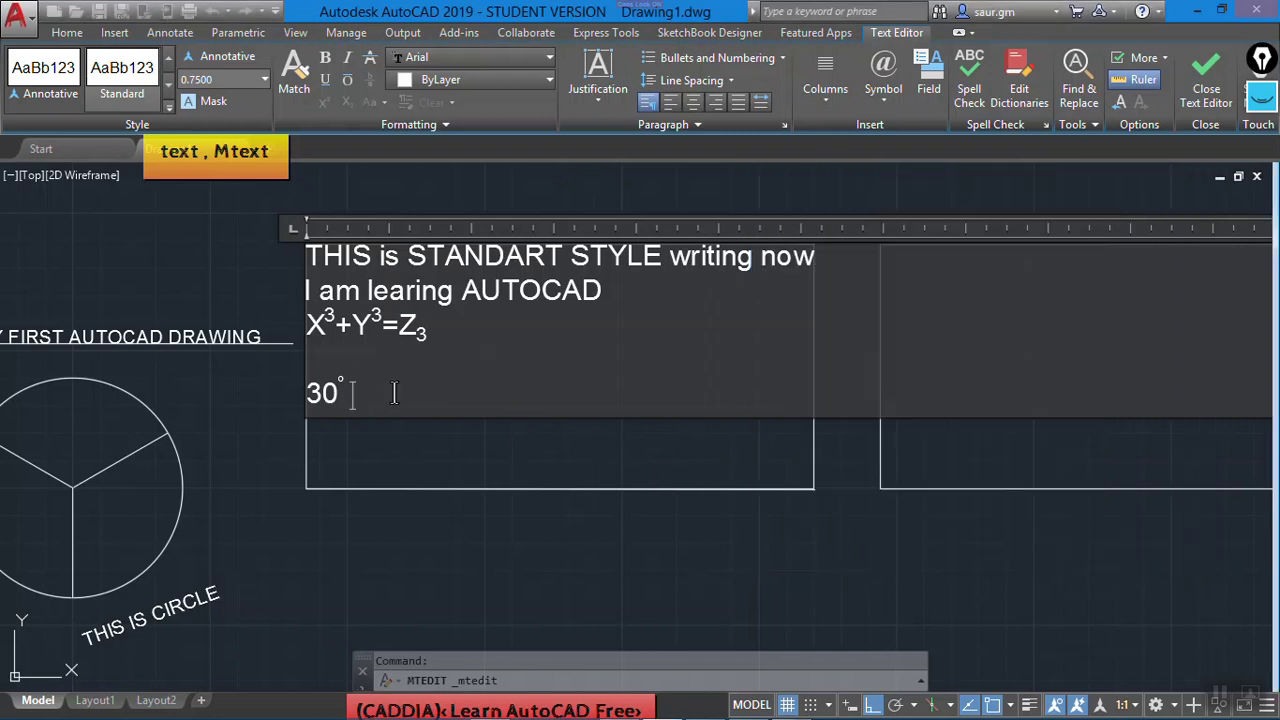
- Paste the £ sign and complete the line as £=200 ⌀2 using the Diameter symbol
key("ctrl+v")
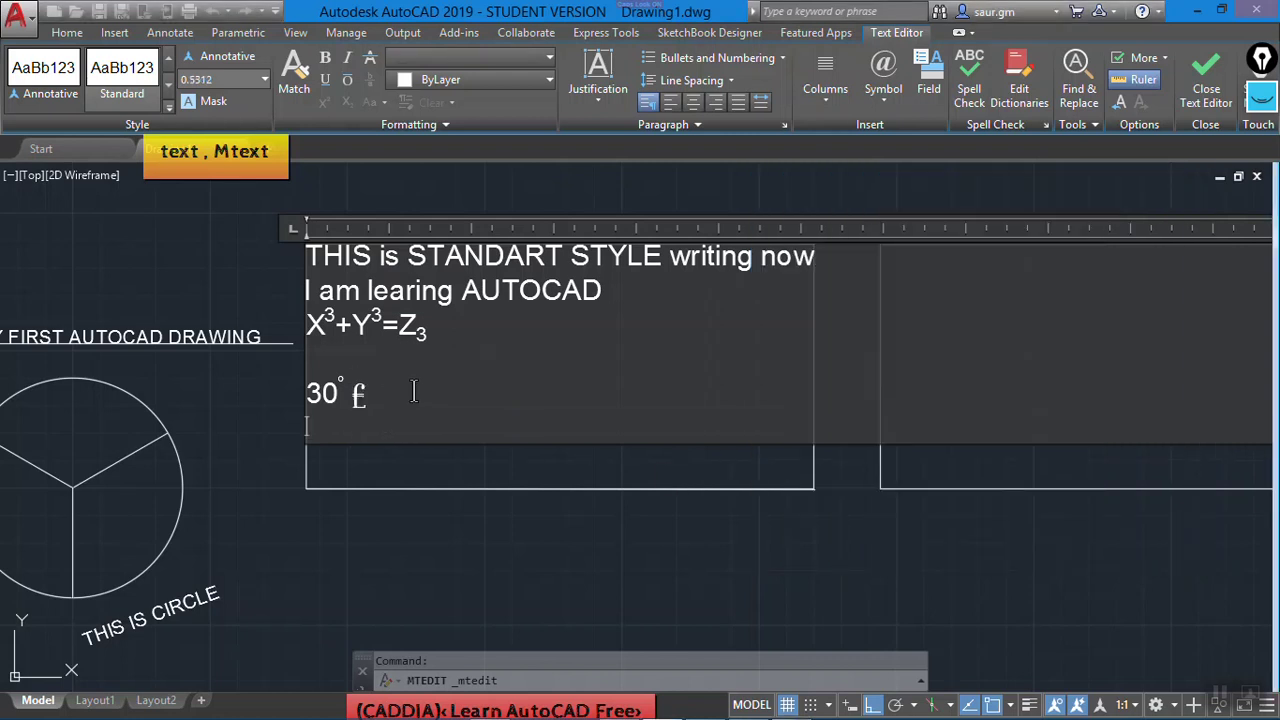
type("=200")
left_click(883, 72)
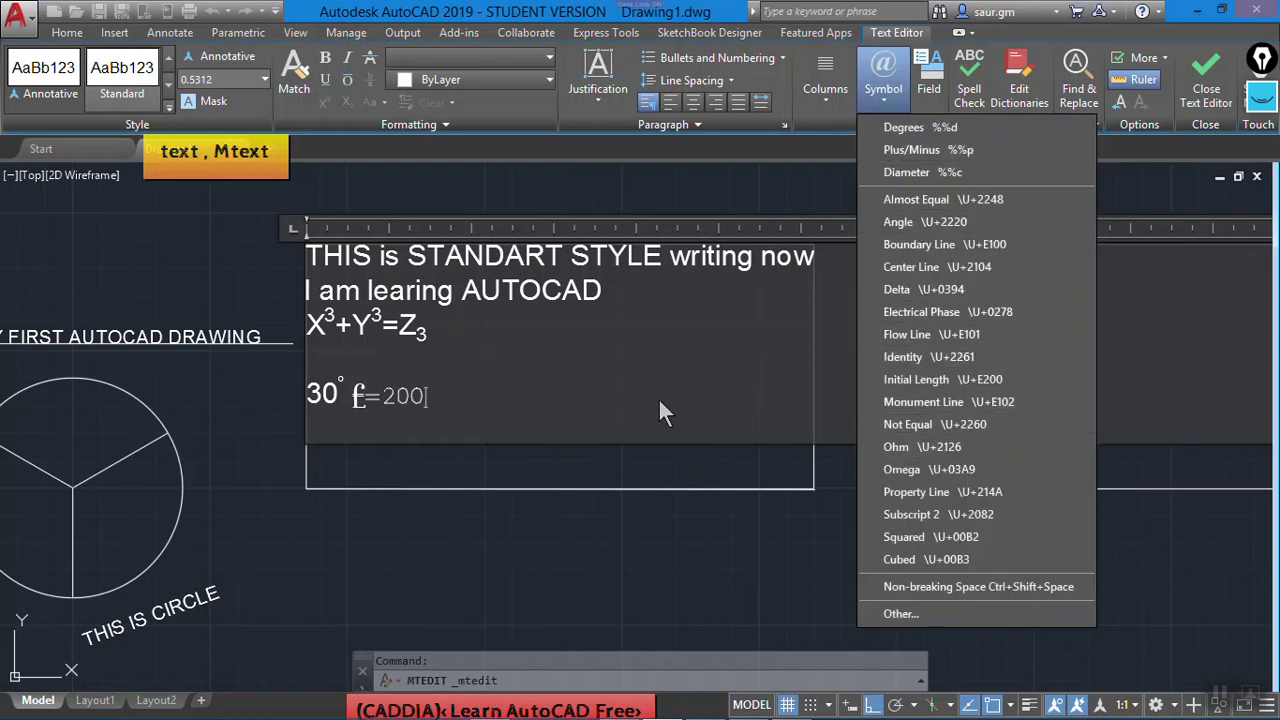
left_click(915, 172)
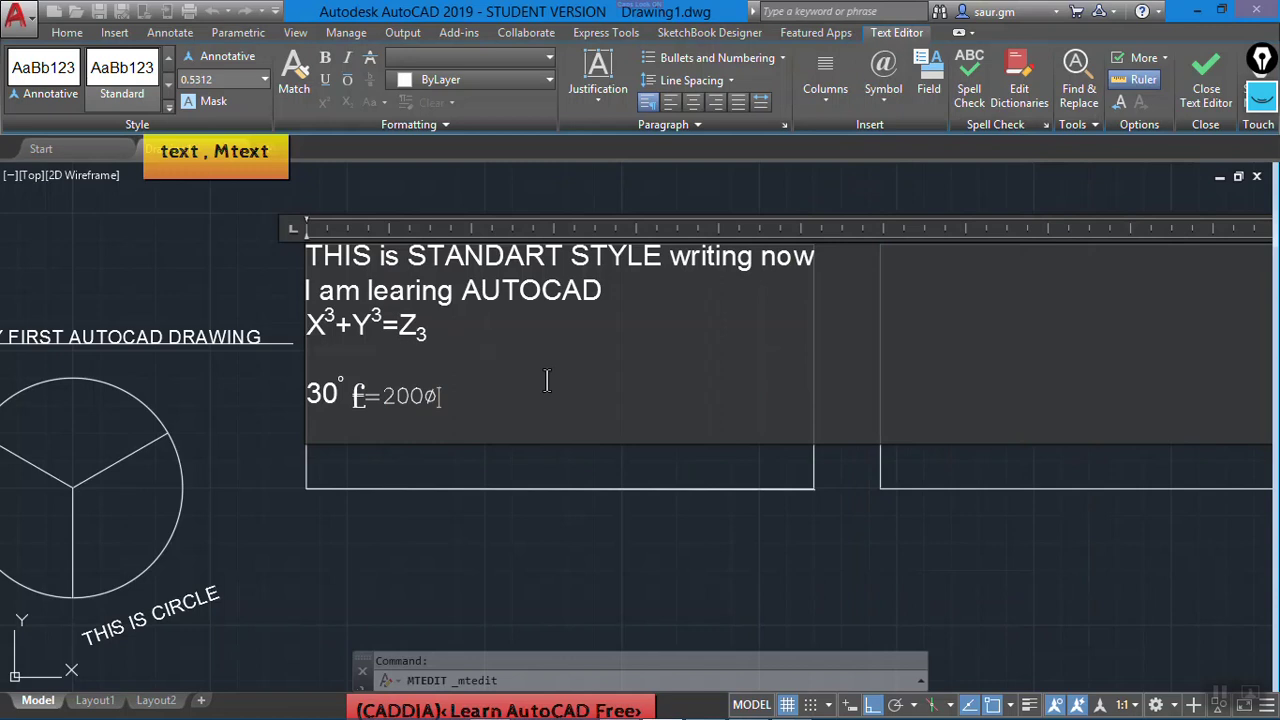
left_click(425, 400)
- In the Field dialog, preview Author case formats and browse field names
left_click(930, 87)
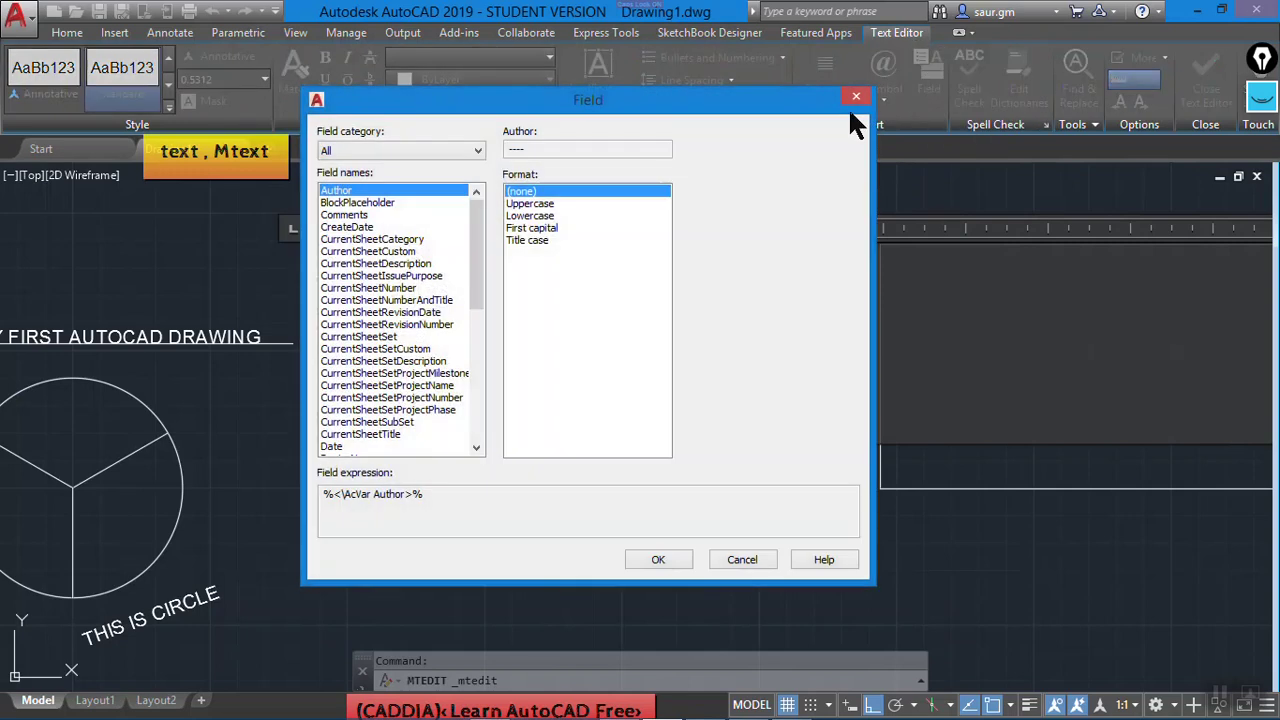
left_click_drag(628, 112, 963, 98)
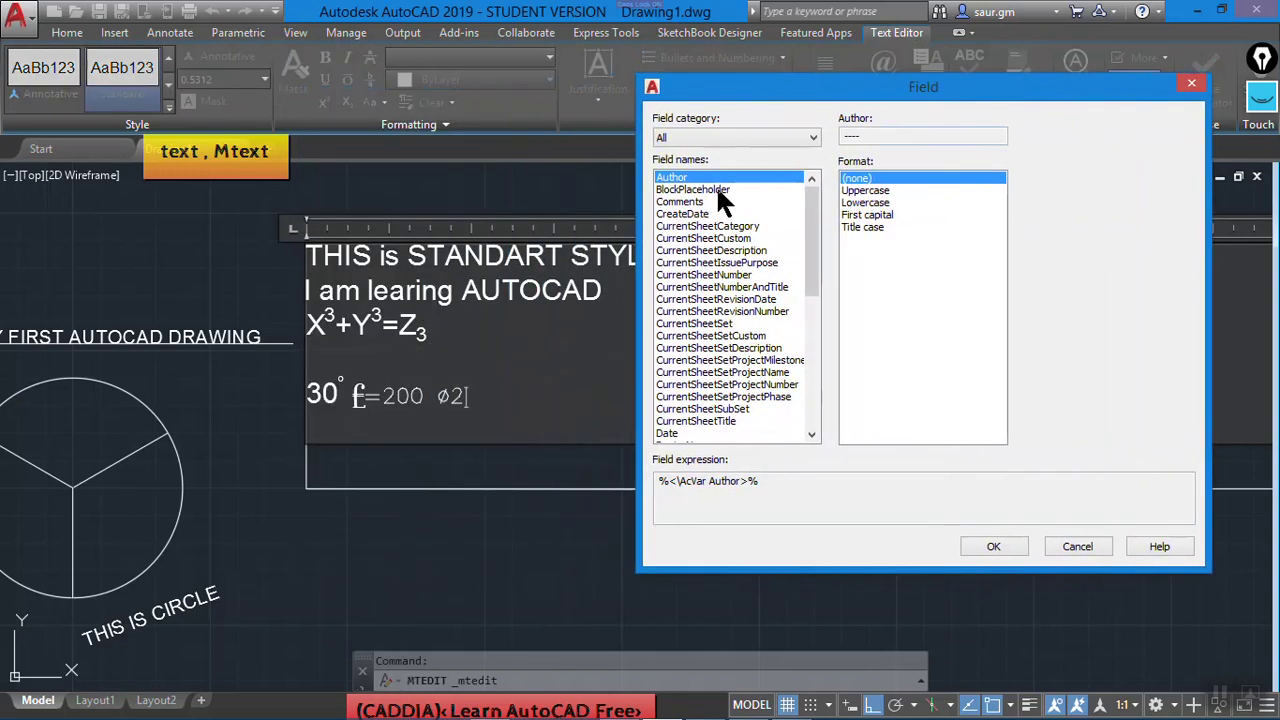
left_click(866, 190)
left_click(868, 203)
left_click(872, 216)
left_click(868, 226)
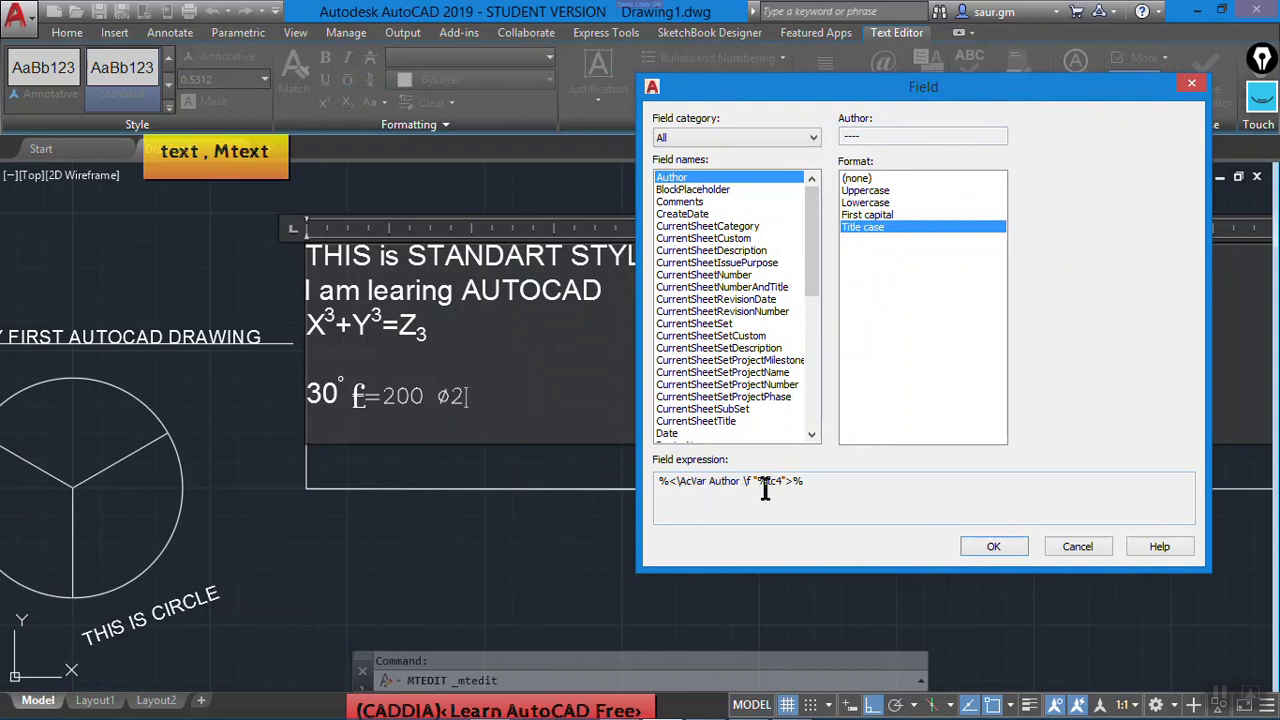
left_click(705, 189)
left_click(700, 202)
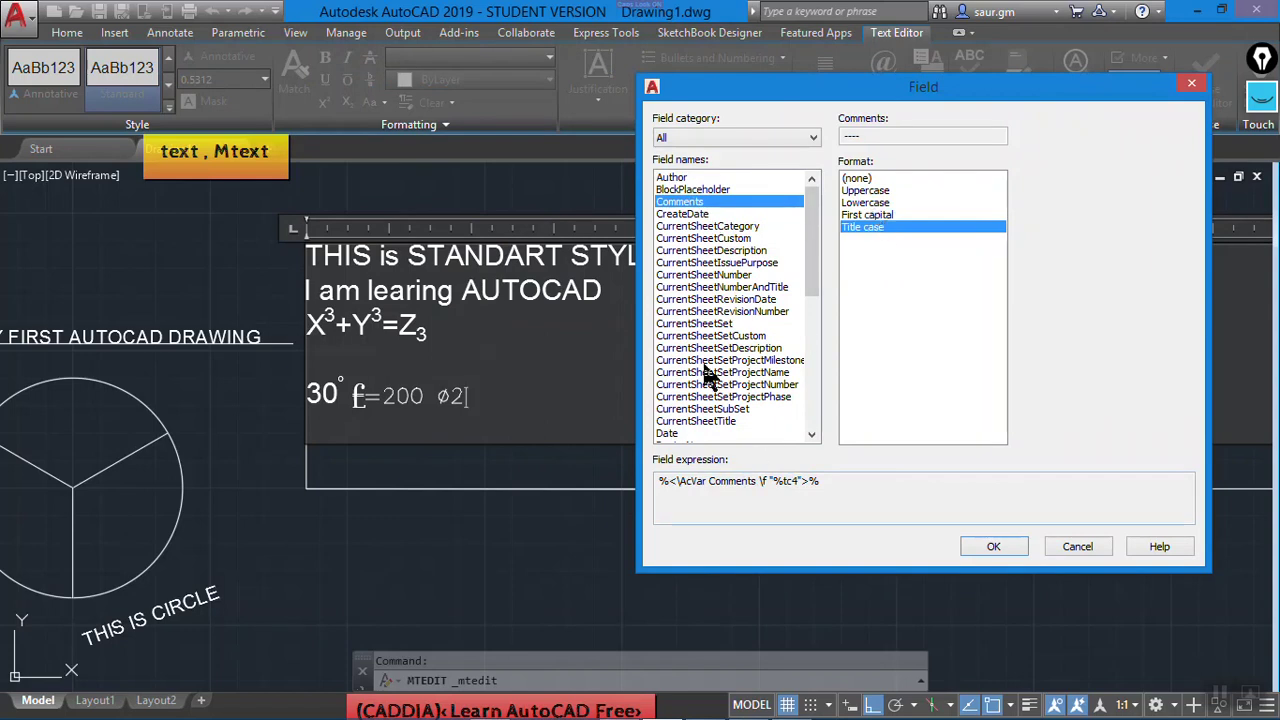
- Insert the CreateDate field in 'MMMM d, yyyy' format, showing December 6, 2018
left_click(684, 216)
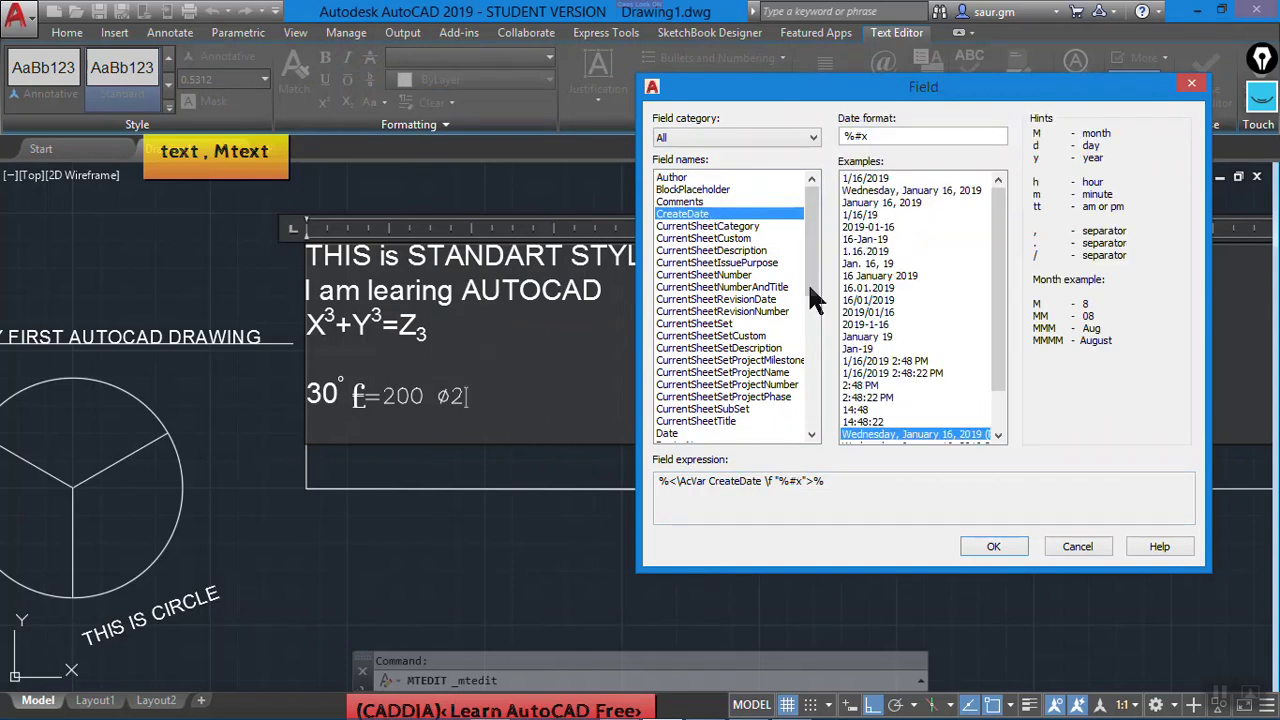
scroll(895, 260, "down", 2)
scroll(900, 258, "up", 2)
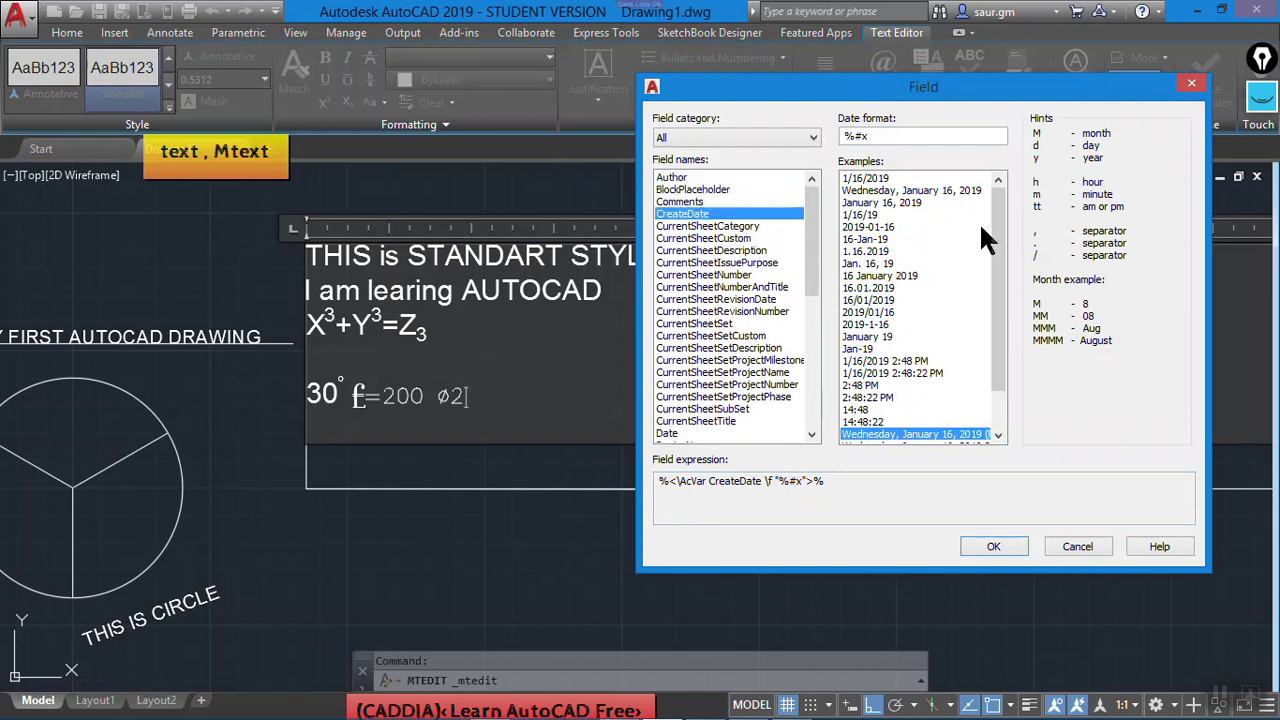
left_click(880, 202)
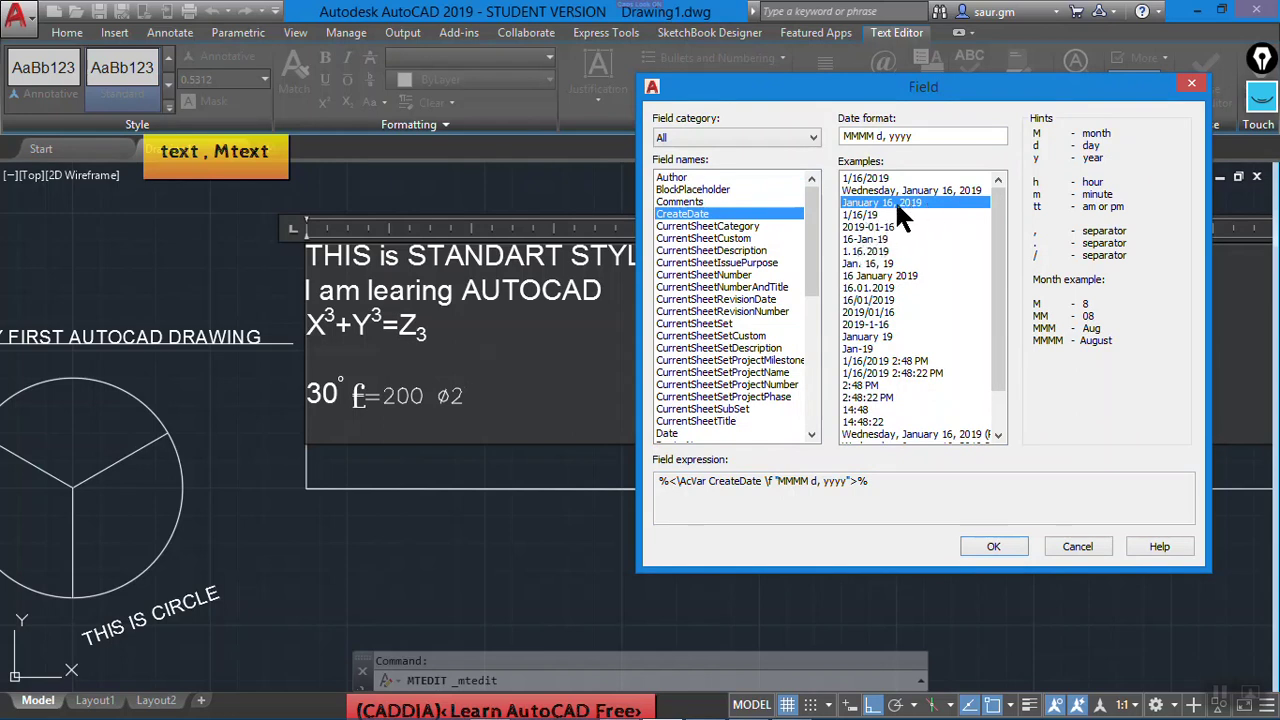
left_click(993, 548)
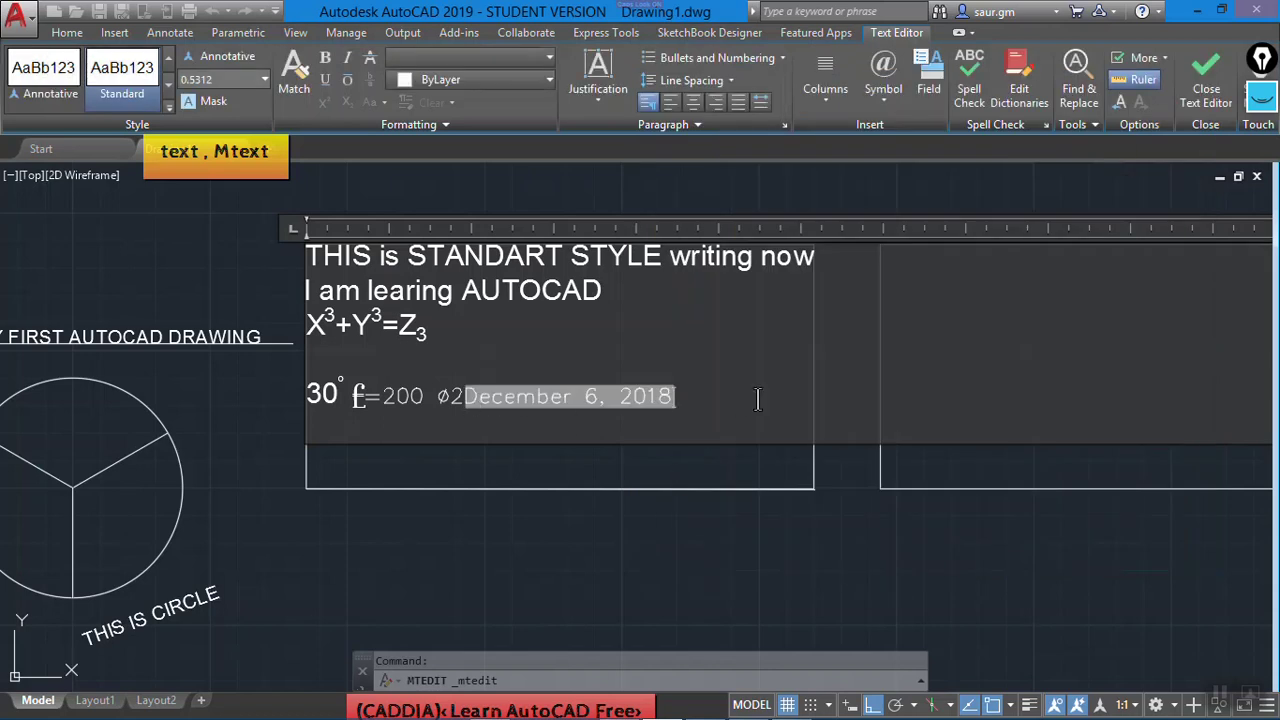
left_click(930, 88)
- Insert the Login field with First capital format after the date
left_click_drag(815, 258, 815, 330)
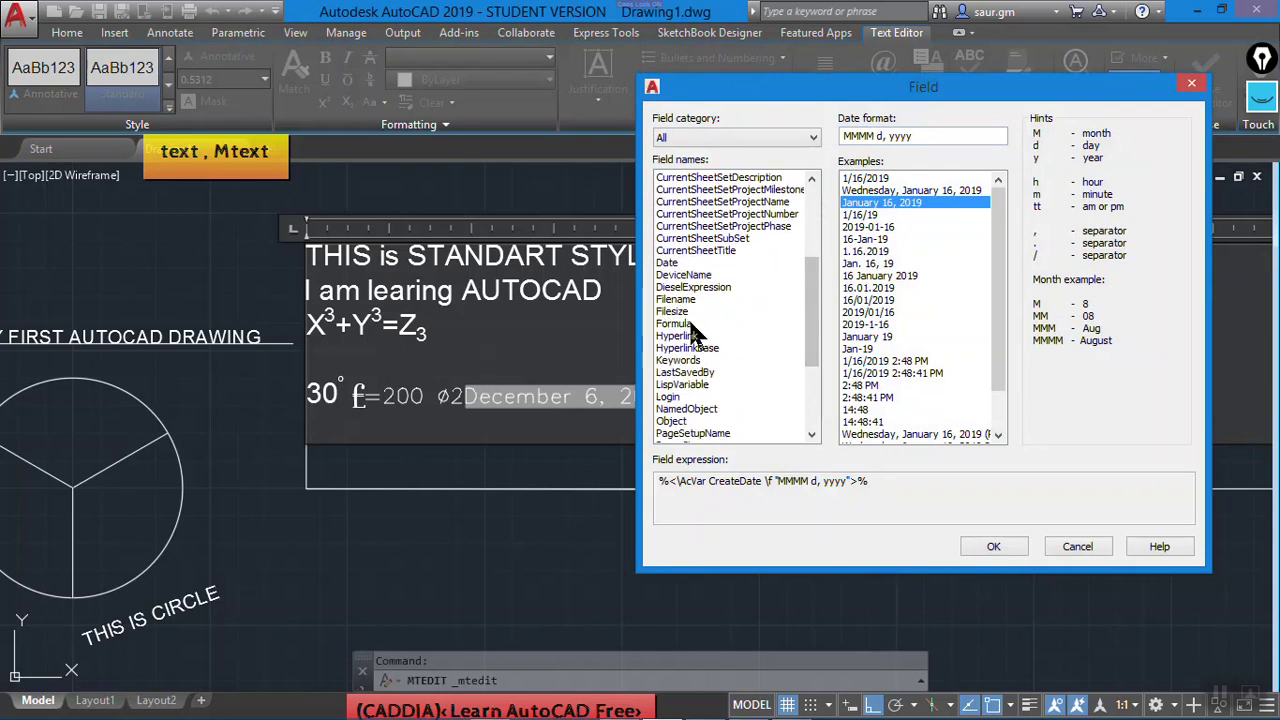
left_click(684, 275)
left_click(686, 299)
left_click(688, 335)
left_click(690, 372)
left_click(692, 408)
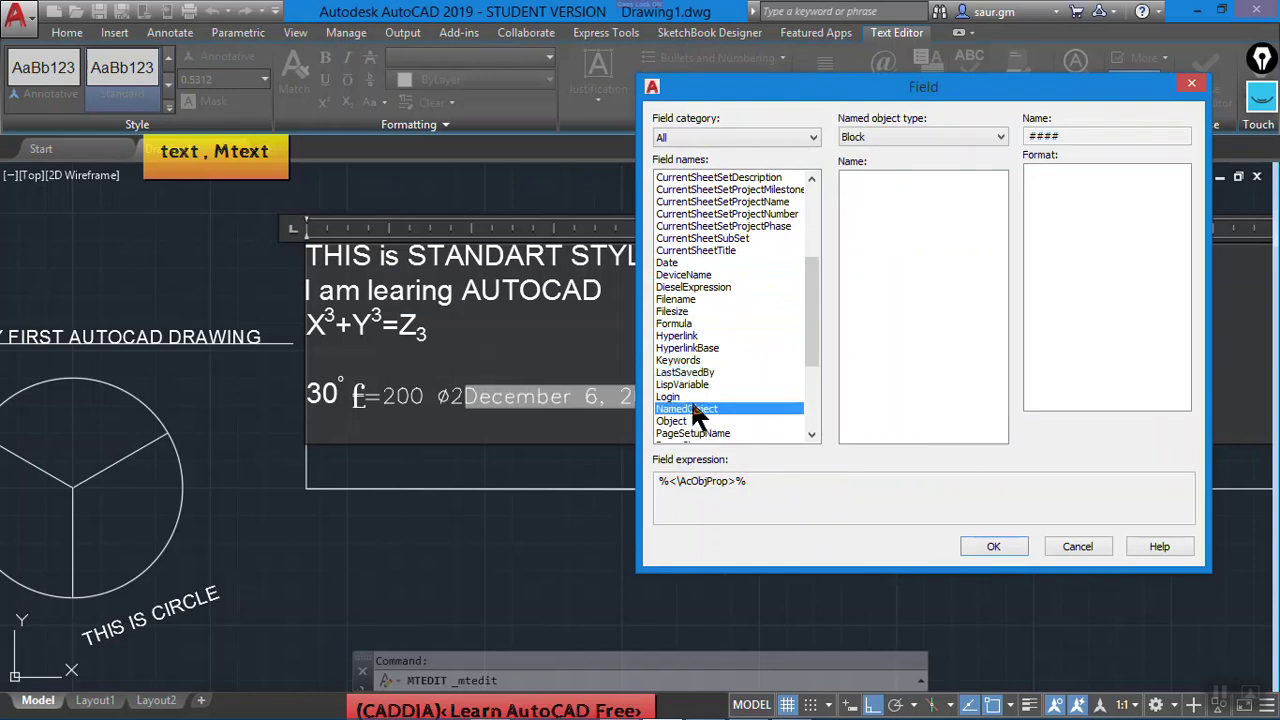
left_click(700, 398)
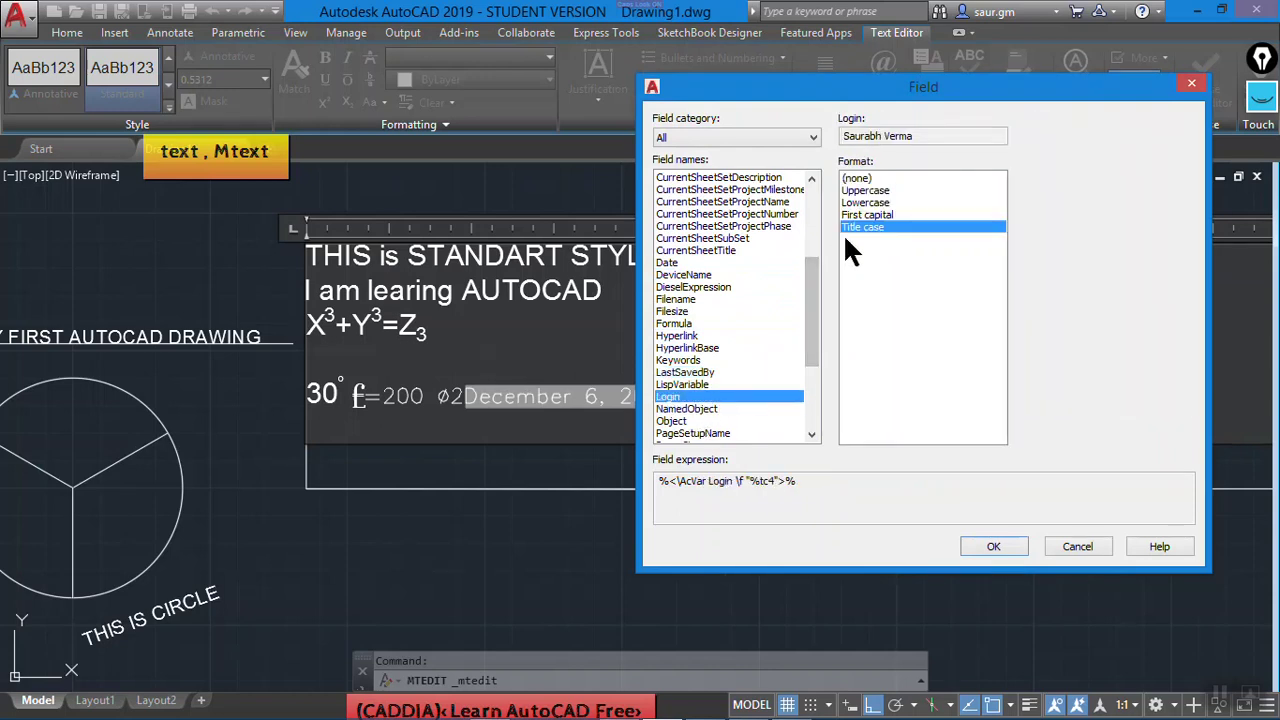
left_click(872, 214)
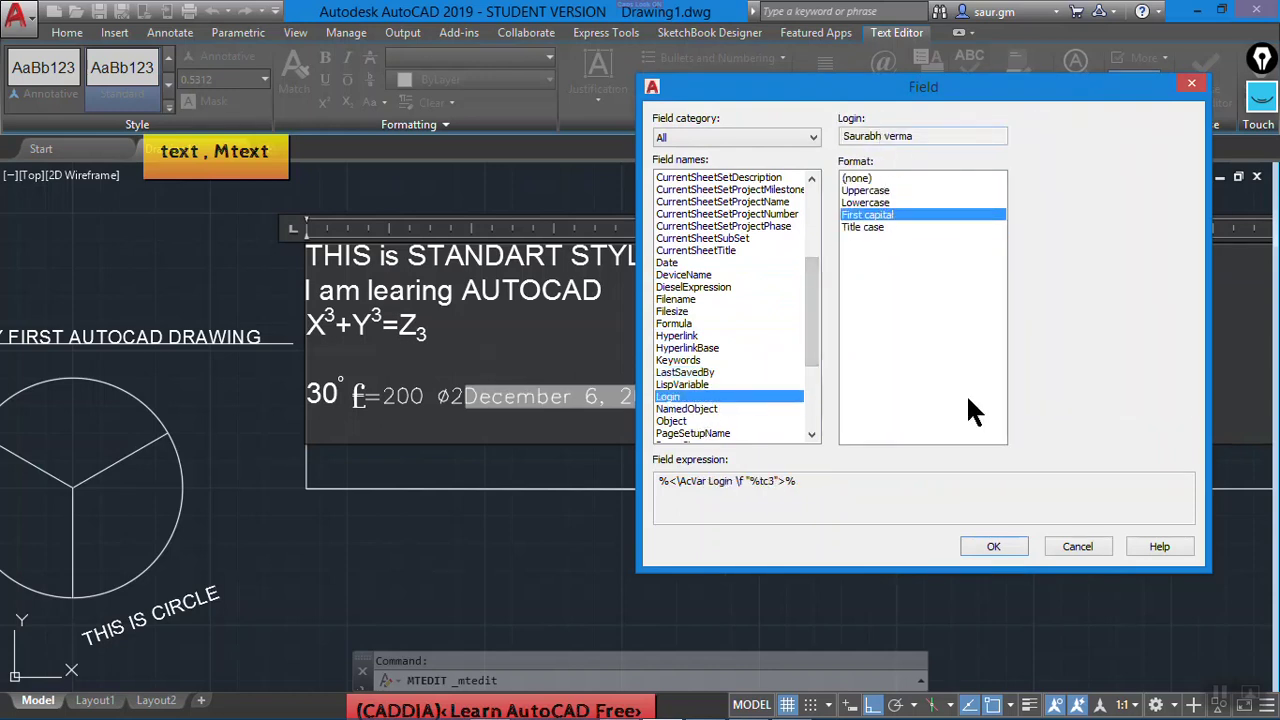
left_click(993, 546)
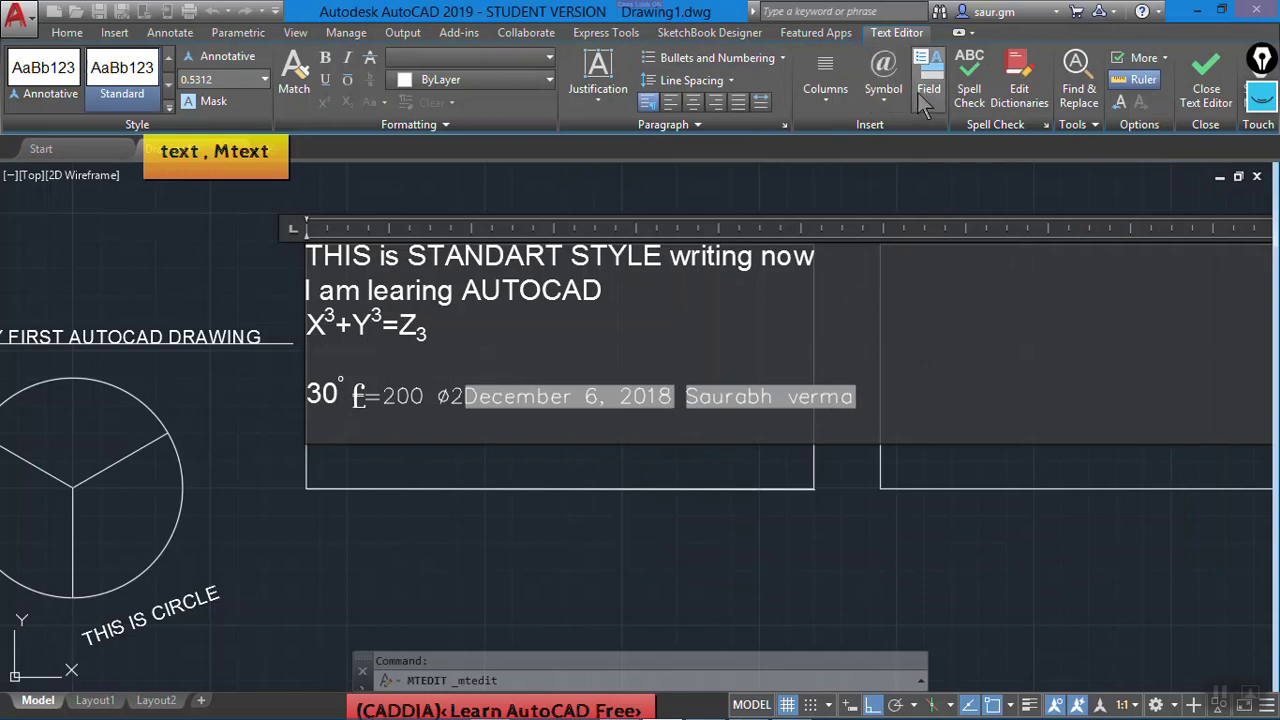
- Replace the o in 'now' with A so the first line reads 'writing nAw'
left_click(769, 335)
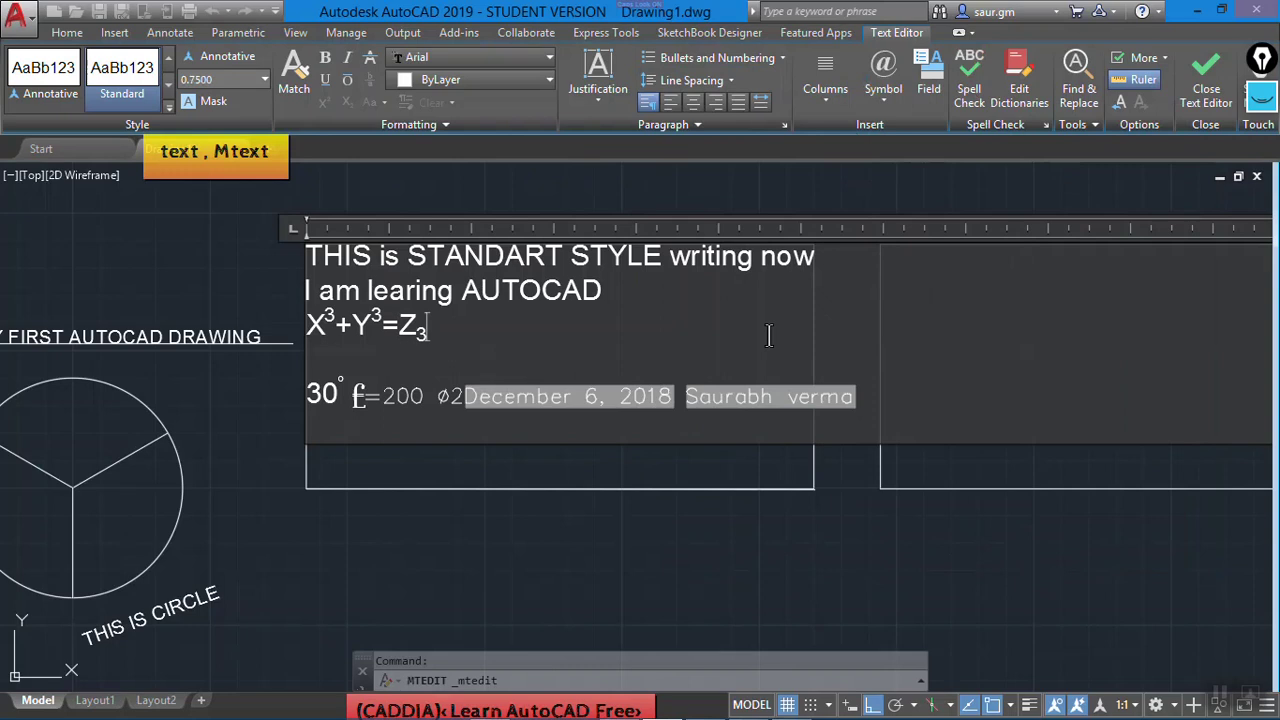
left_click(823, 262)
left_click(800, 258)
key("BackSpace")
type("A")
key("BackSpace")
type("A")
key("BackSpace")
- Retype the A in nAw, then use Change Case to make it lowercase, giving naw
type("A")
key("BackSpace")
type("A")
left_click_drag(798, 262, 772, 262)
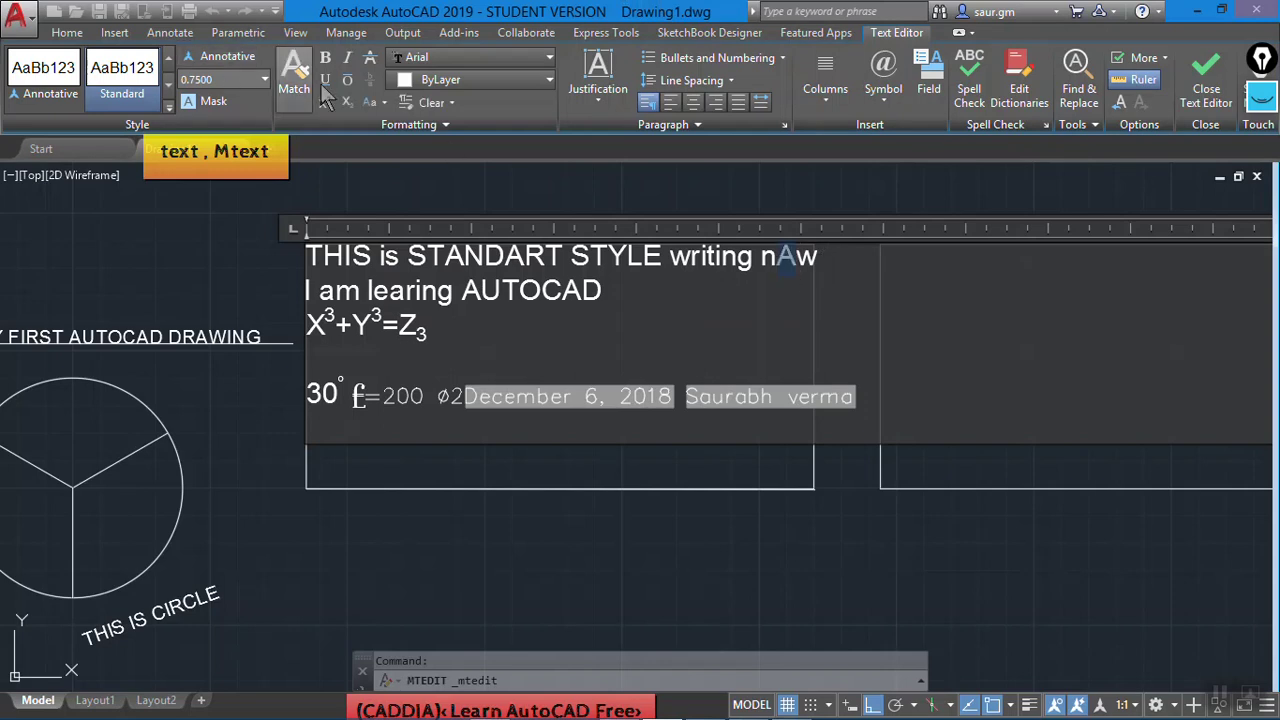
left_click(430, 103)
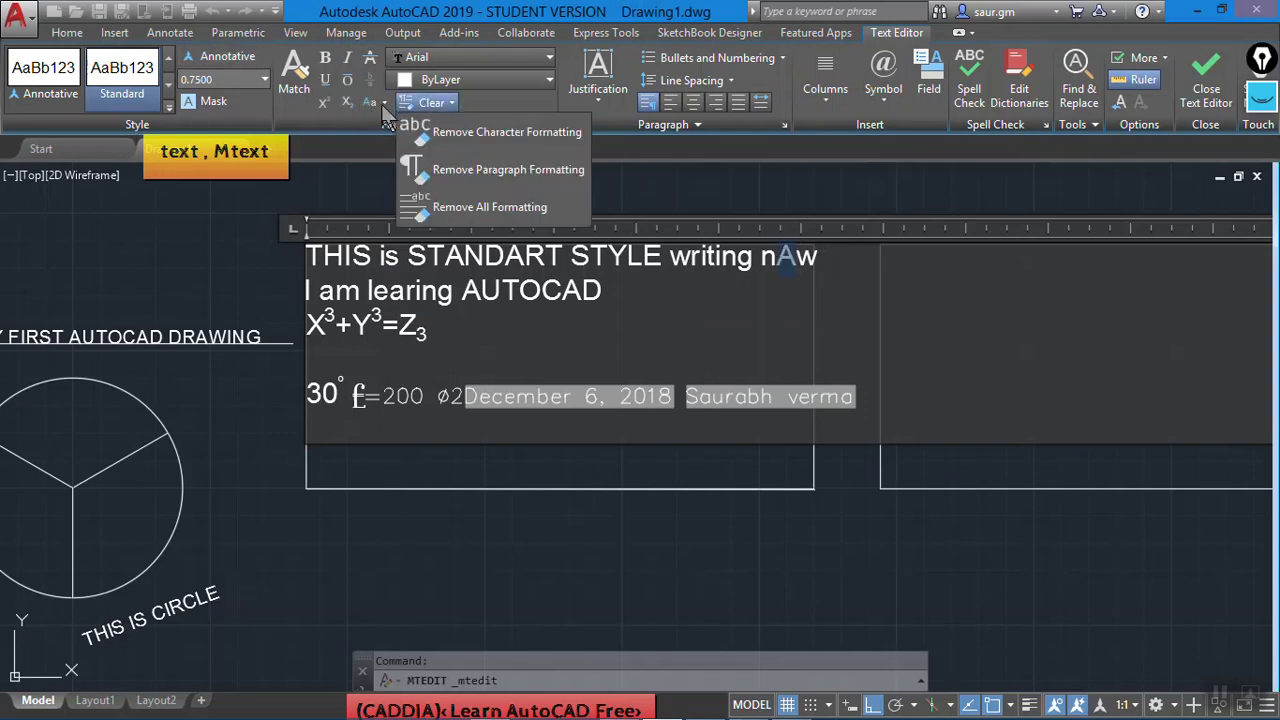
left_click(371, 103)
left_click(405, 172)
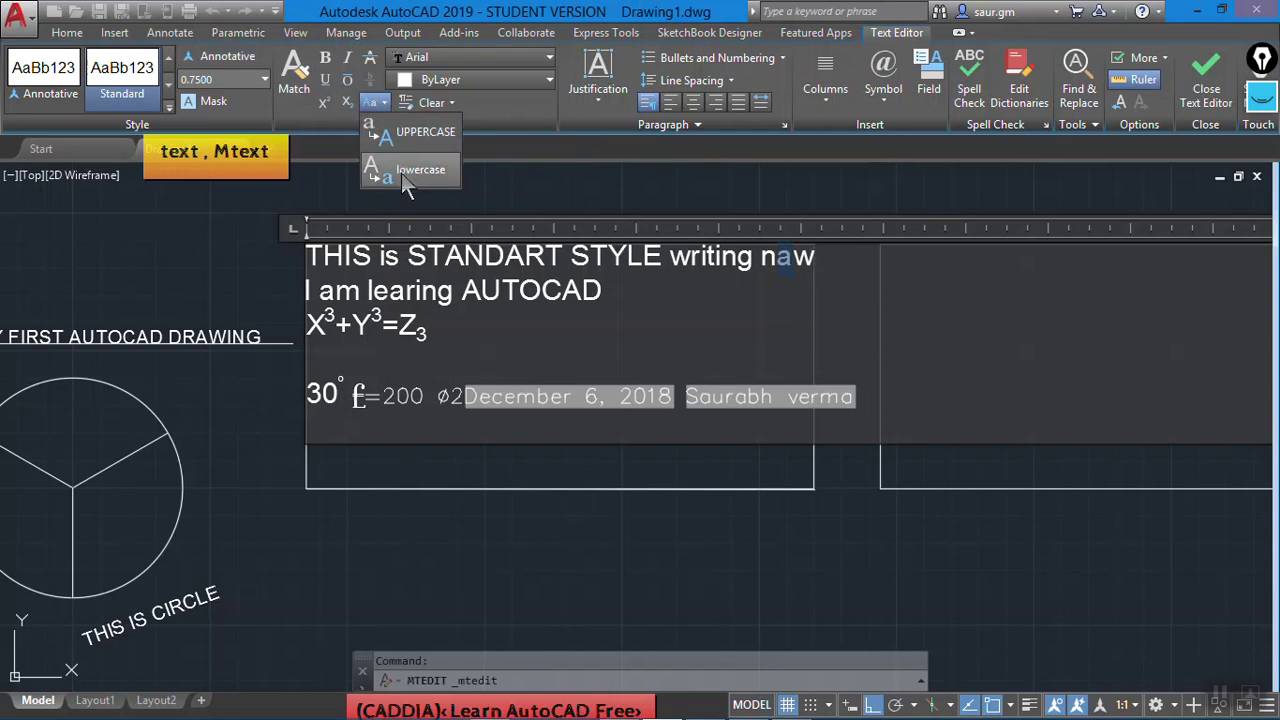
left_click(810, 268)
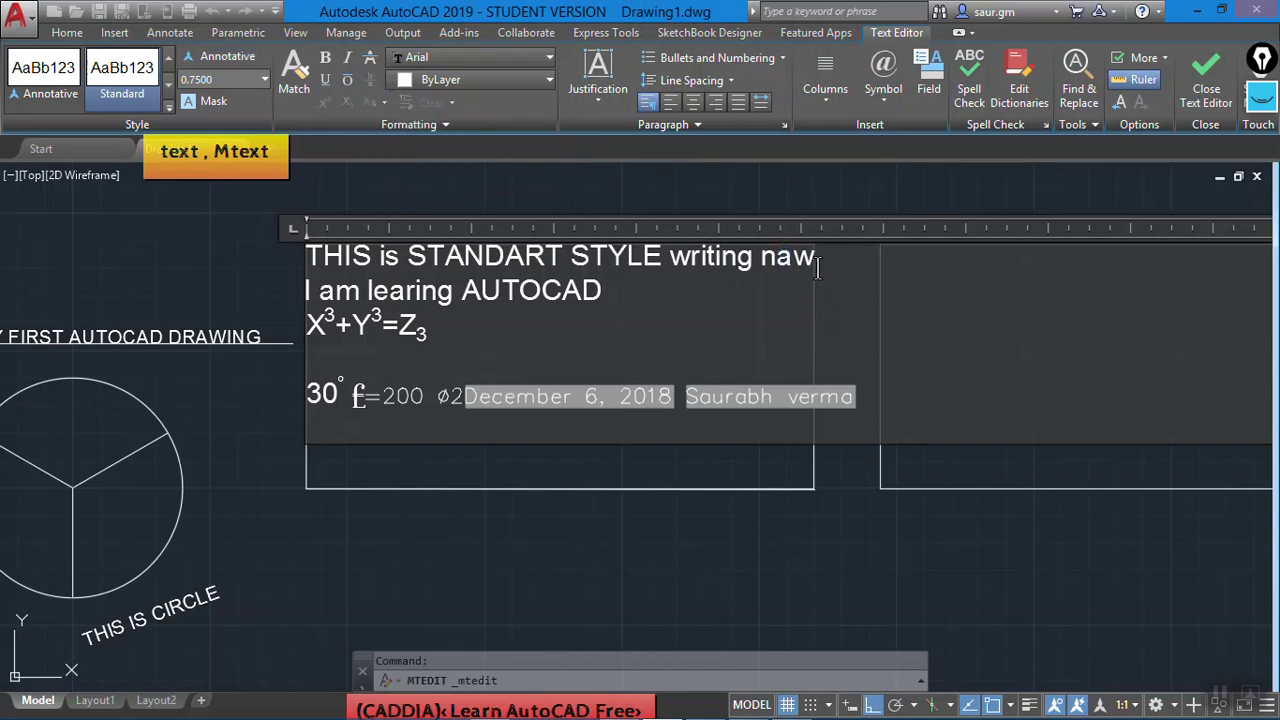
- Select the word naw at the end of the first line
double_click(770, 258)
left_click(835, 281)
left_click_drag(812, 260, 765, 265)
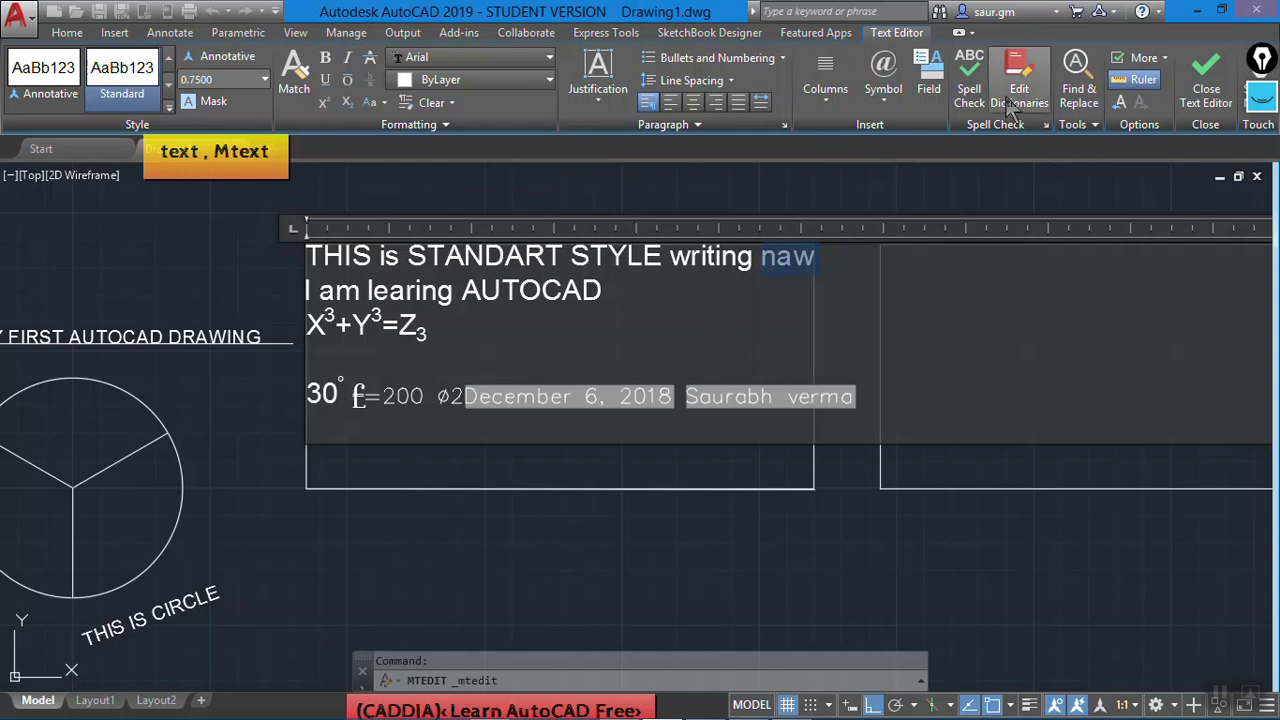
- Turn on spell checking, view the suggestions for naw, and retype its a as O to make nOw
left_click(969, 88)
left_click(769, 295)
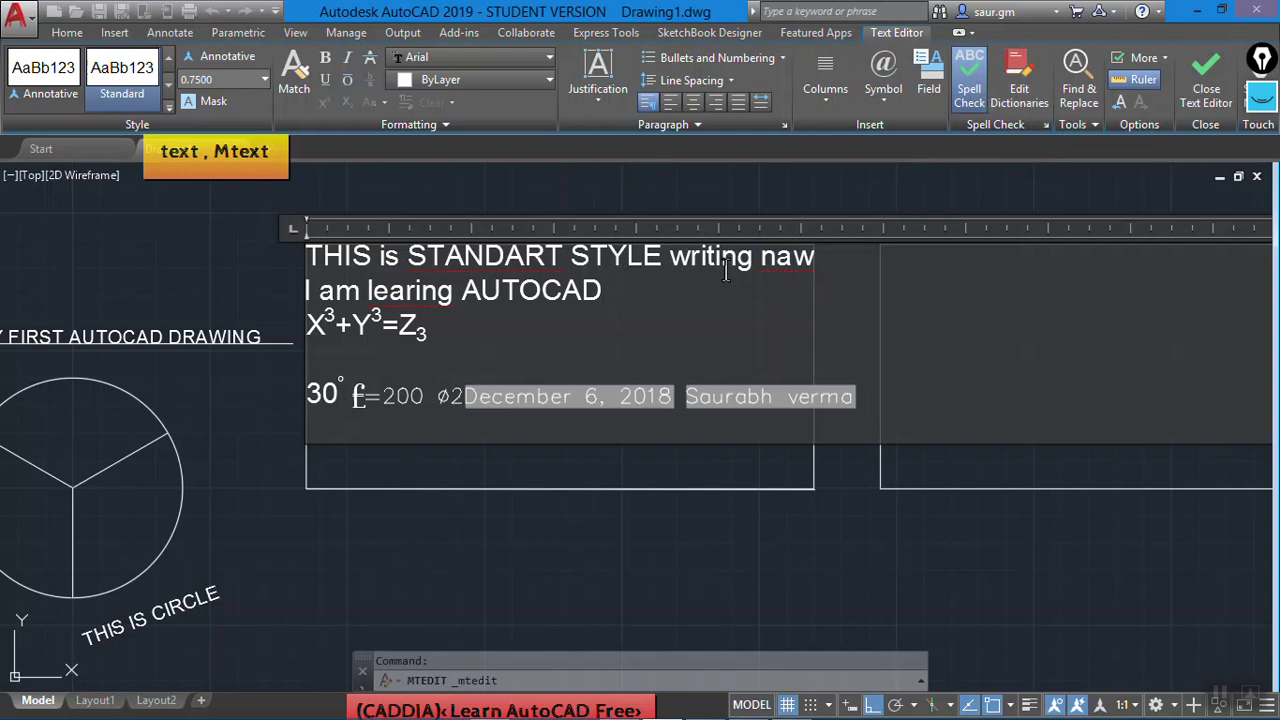
right_click(796, 262)
right_click(783, 264)
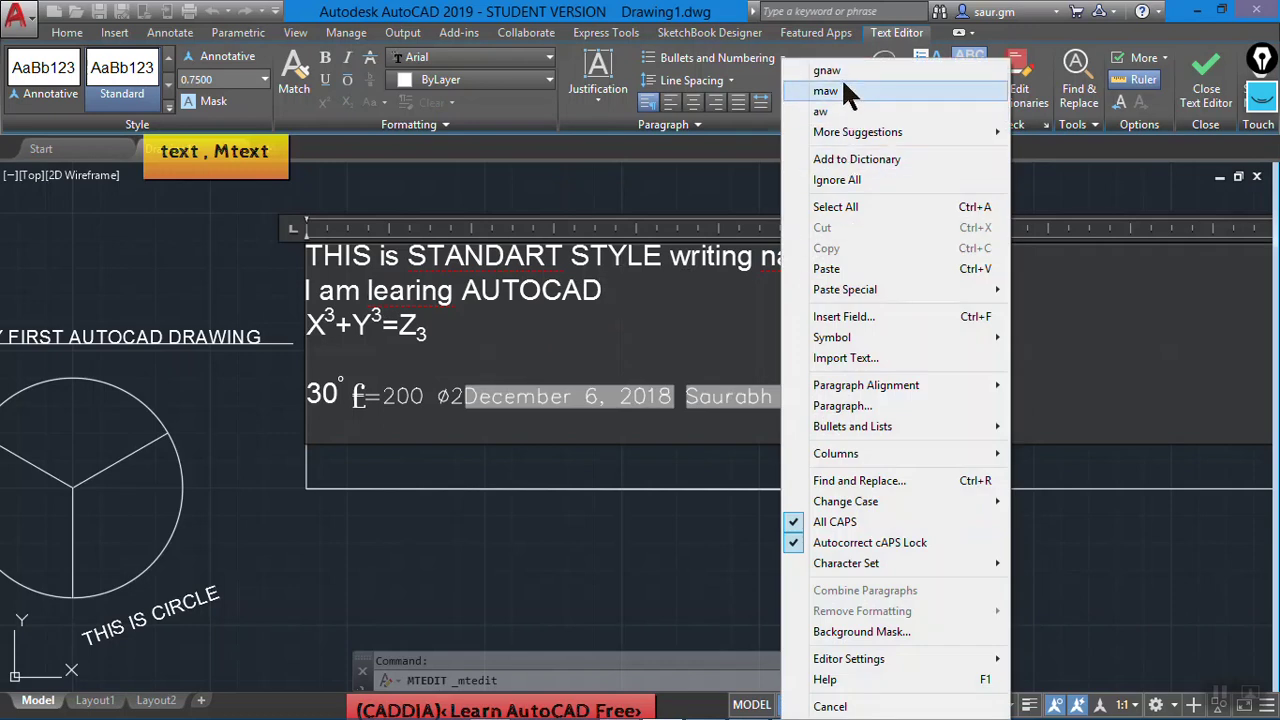
left_click(759, 281)
left_click_drag(792, 256, 780, 257)
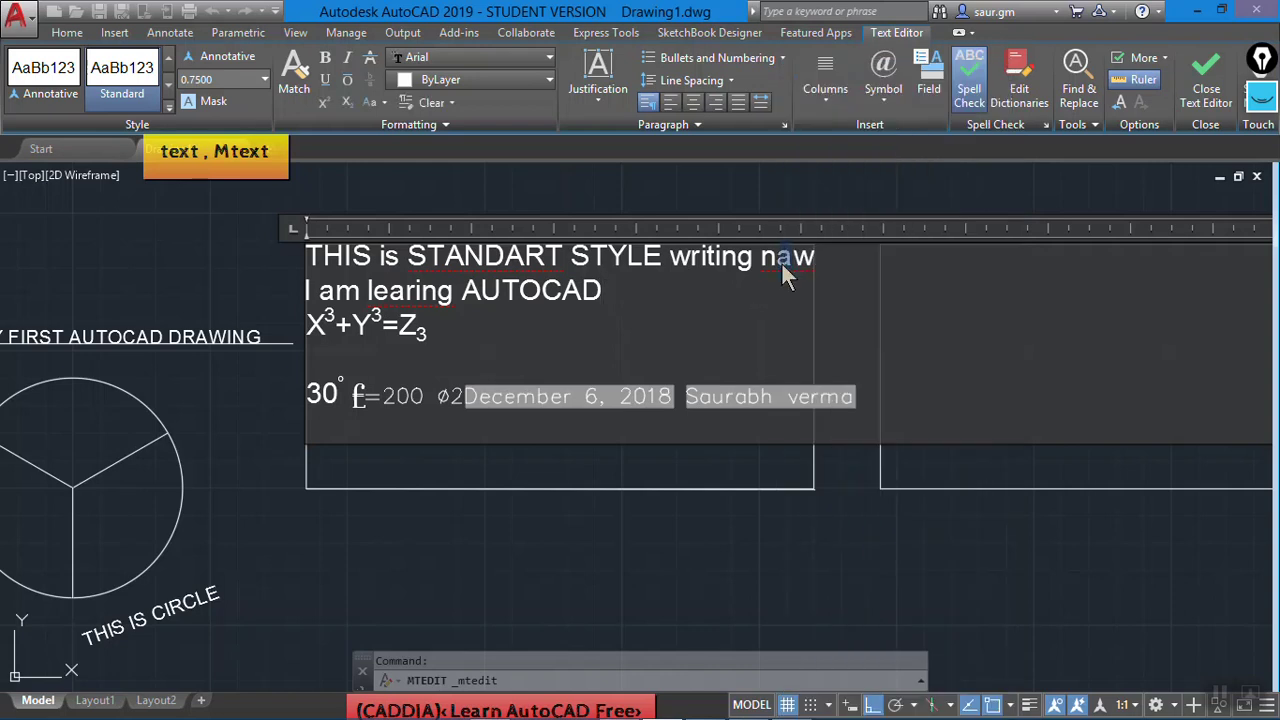
type("O")
left_click_drag(797, 262, 785, 268)
- Open the Edit Dictionaries window, move it aside, and close it again
left_click(1015, 90)
mouse_move(370, 203)
left_mouse_down()
mouse_move(524, 192)
mouse_move(819, 357)
mouse_move(885, 232)
left_mouse_up()
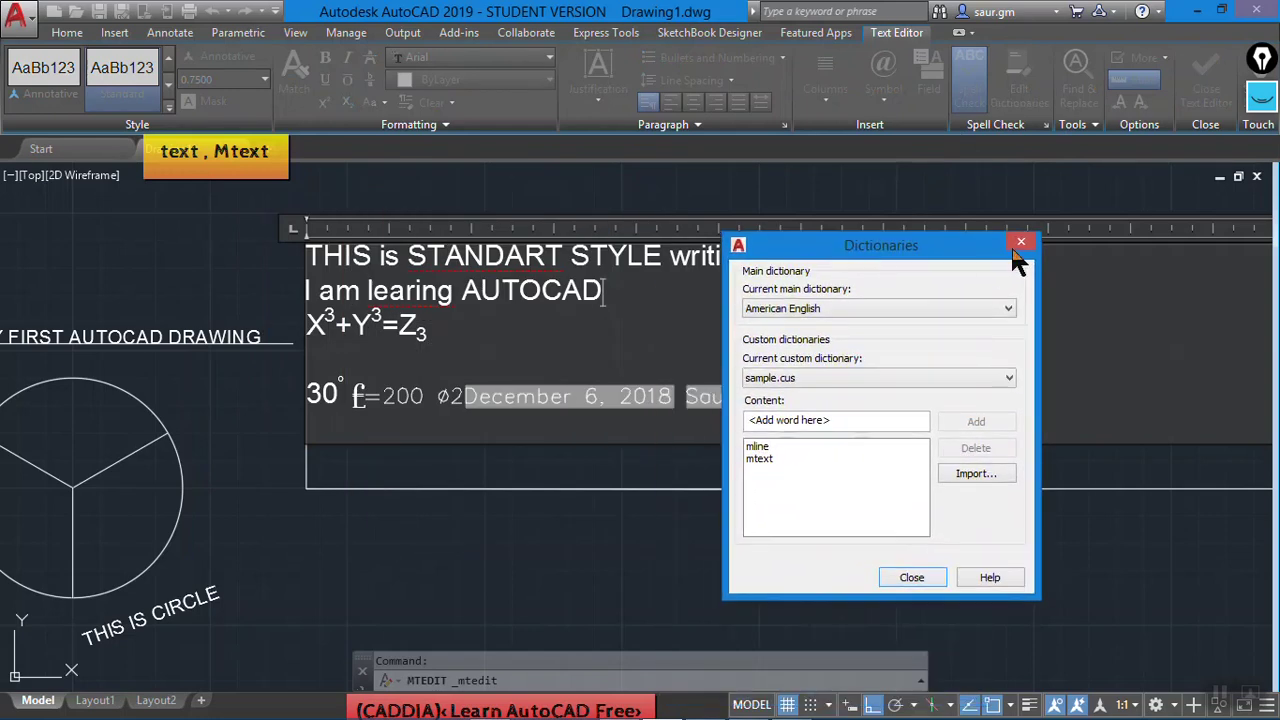
left_click(1020, 240)
left_click(562, 256)
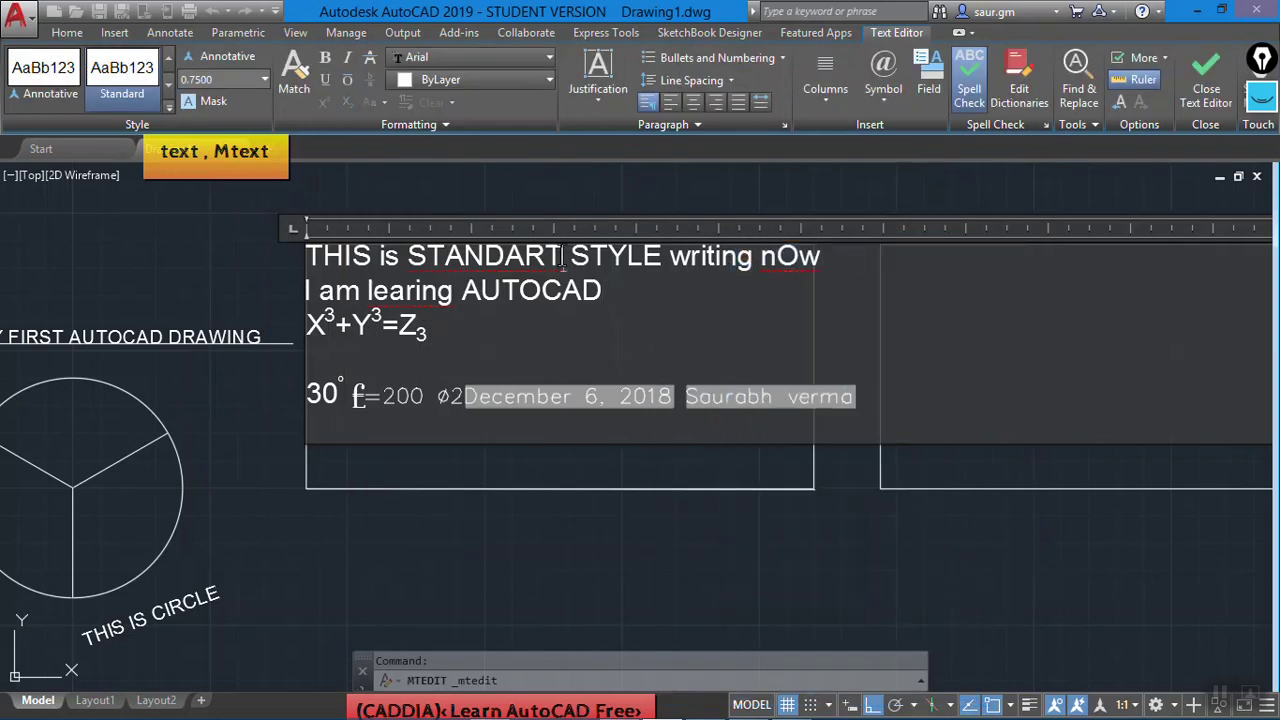
- Fix STANDART to STANDARD and replace learNing with the spelling suggestion learning
key("BackSpace")
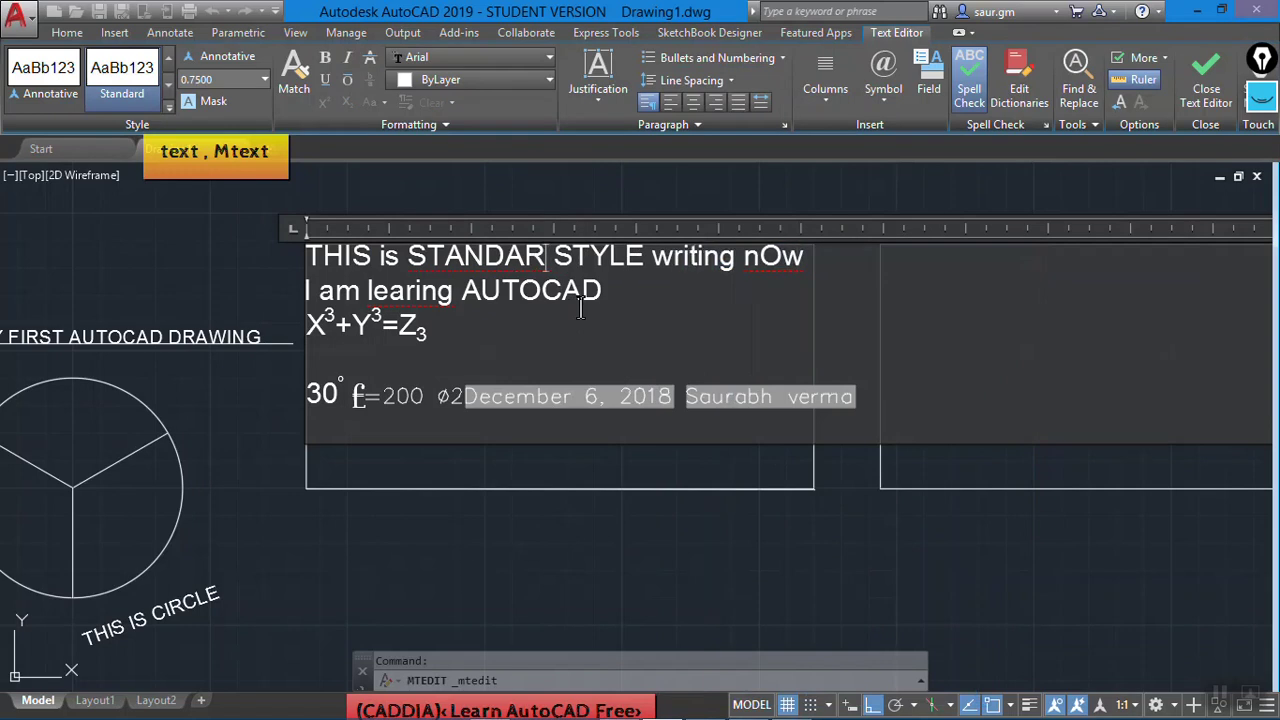
type("D")
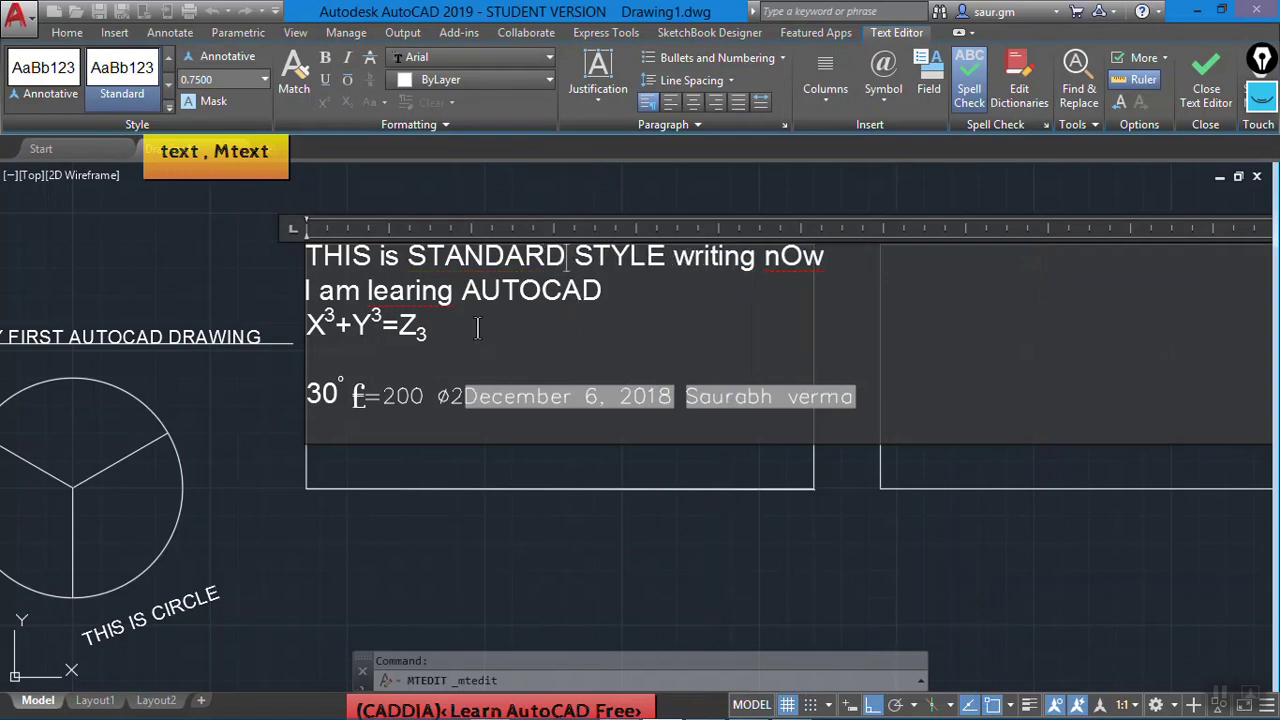
left_click(417, 290)
type("N")
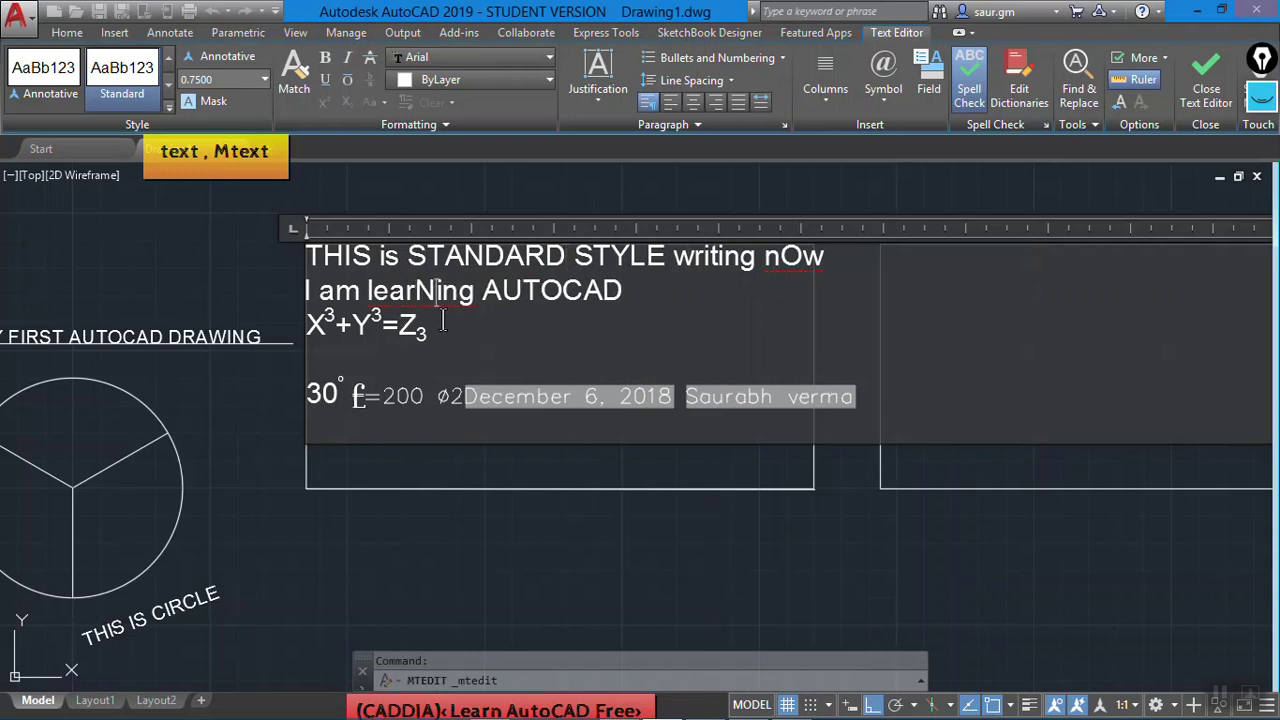
left_click(503, 290)
right_click(460, 296)
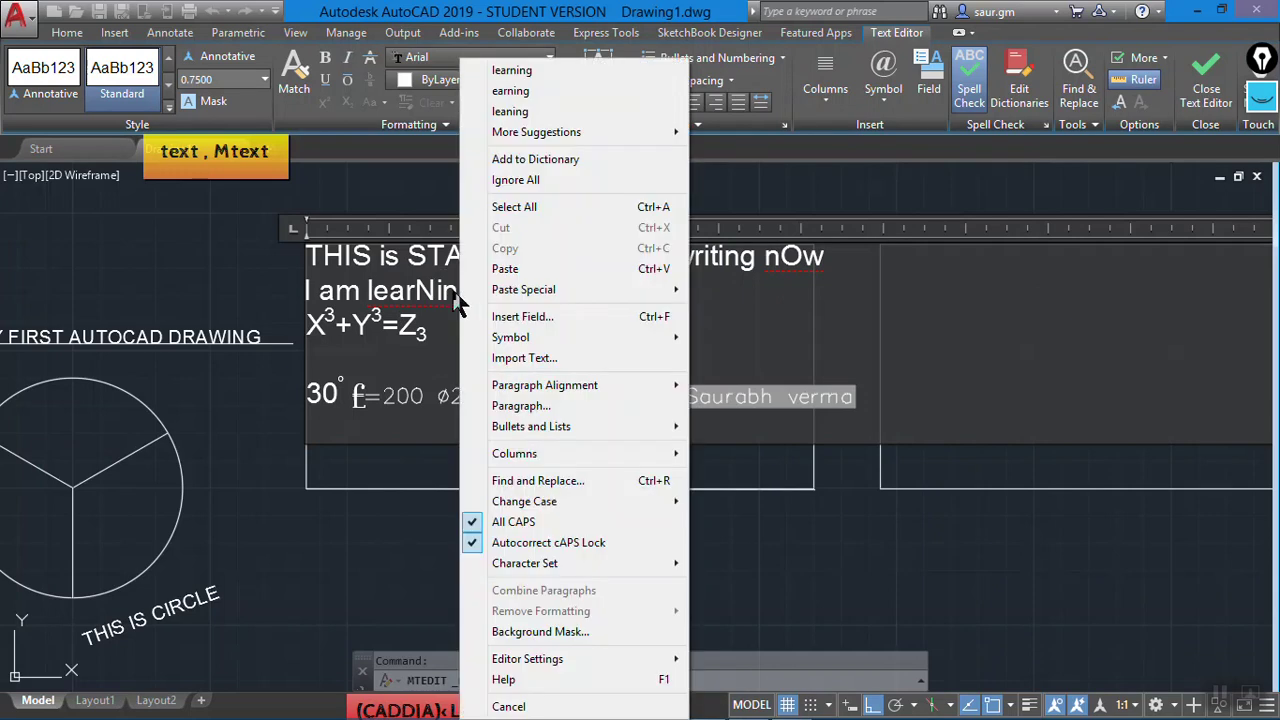
left_click(527, 71)
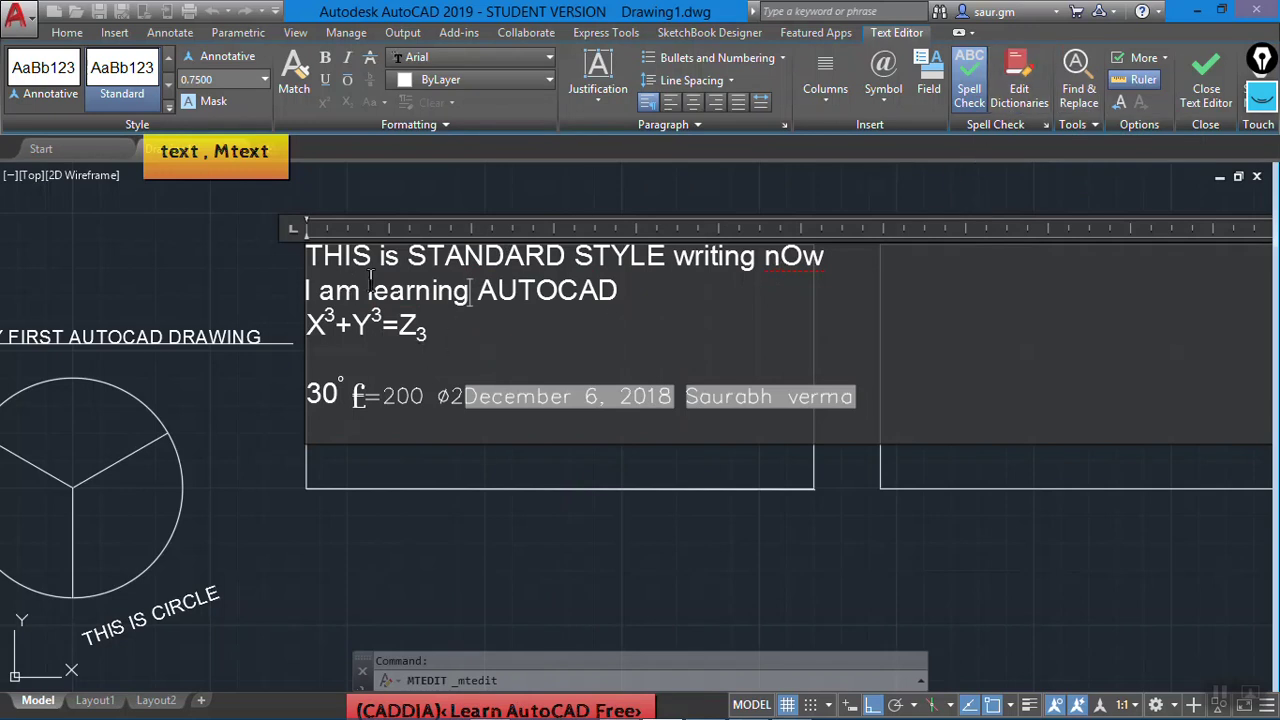
- Type HELLO after AUTOCAD on line two, copy it, and paste it back over the selection
left_click(634, 286)
type("HELLO")
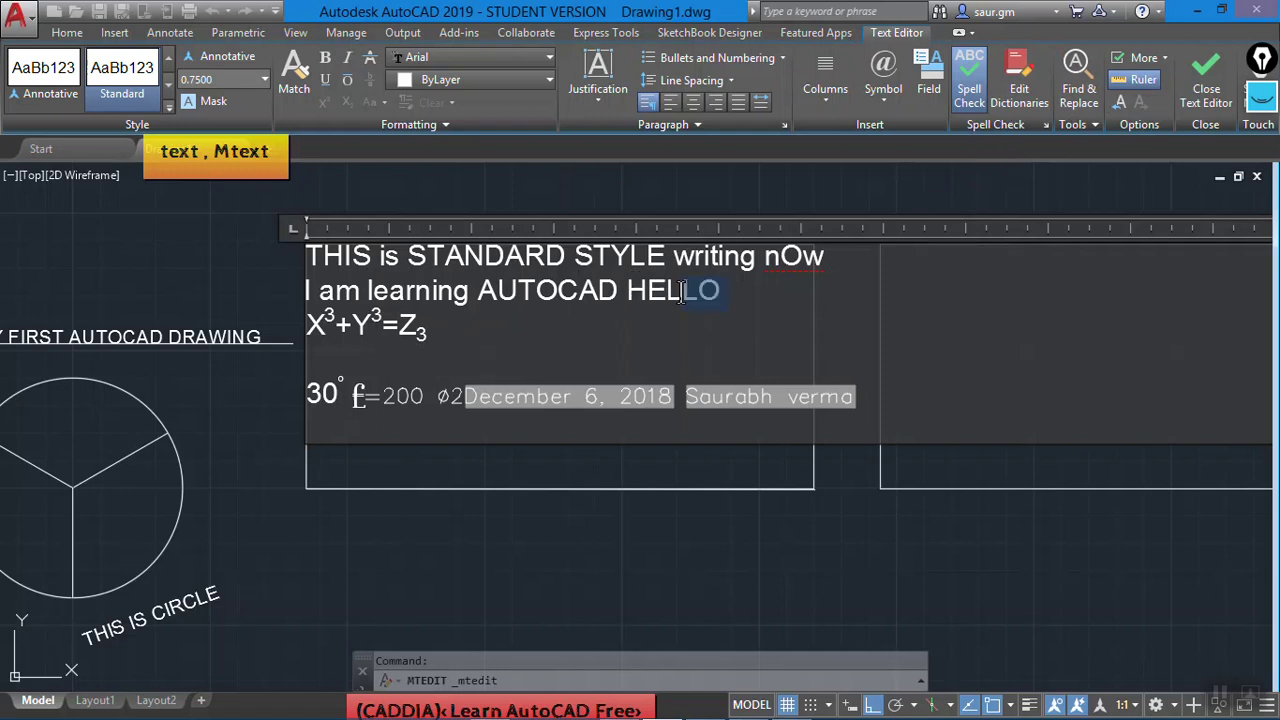
left_click_drag(722, 290, 631, 289)
key("ctrl+c")
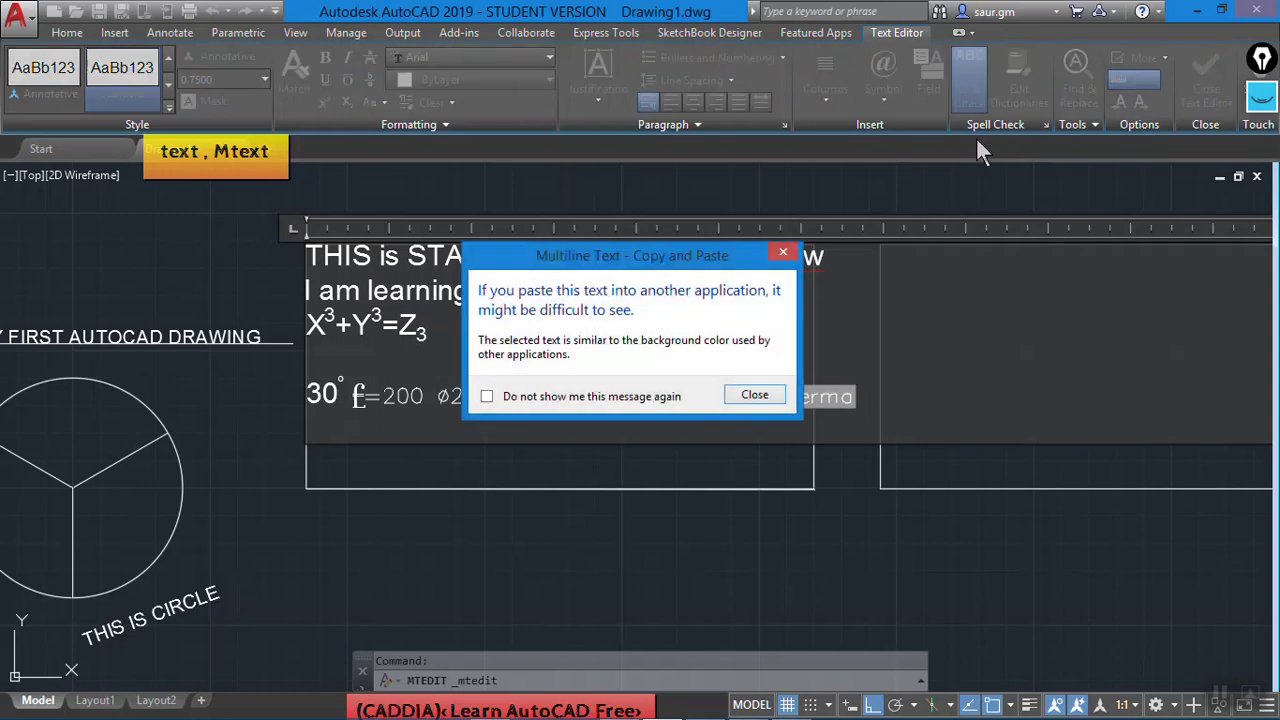
key("Return")
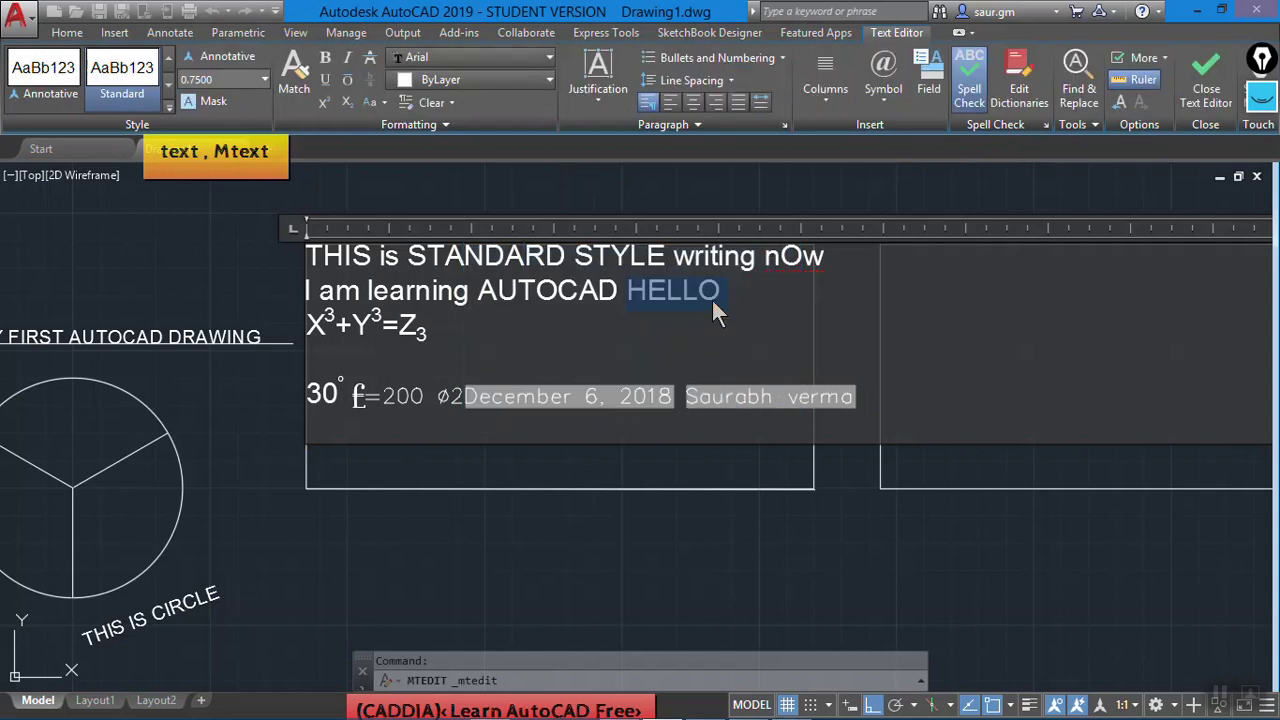
key("ctrl+c")
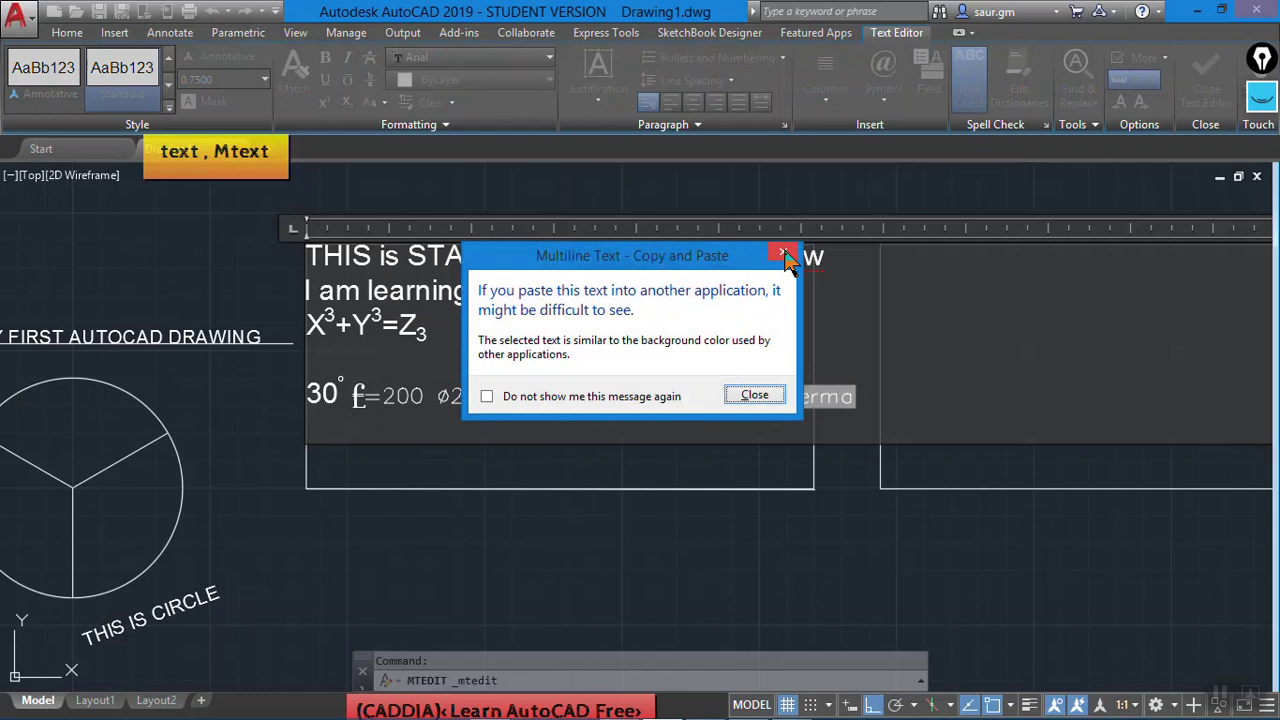
left_click(786, 256)
right_click(700, 300)
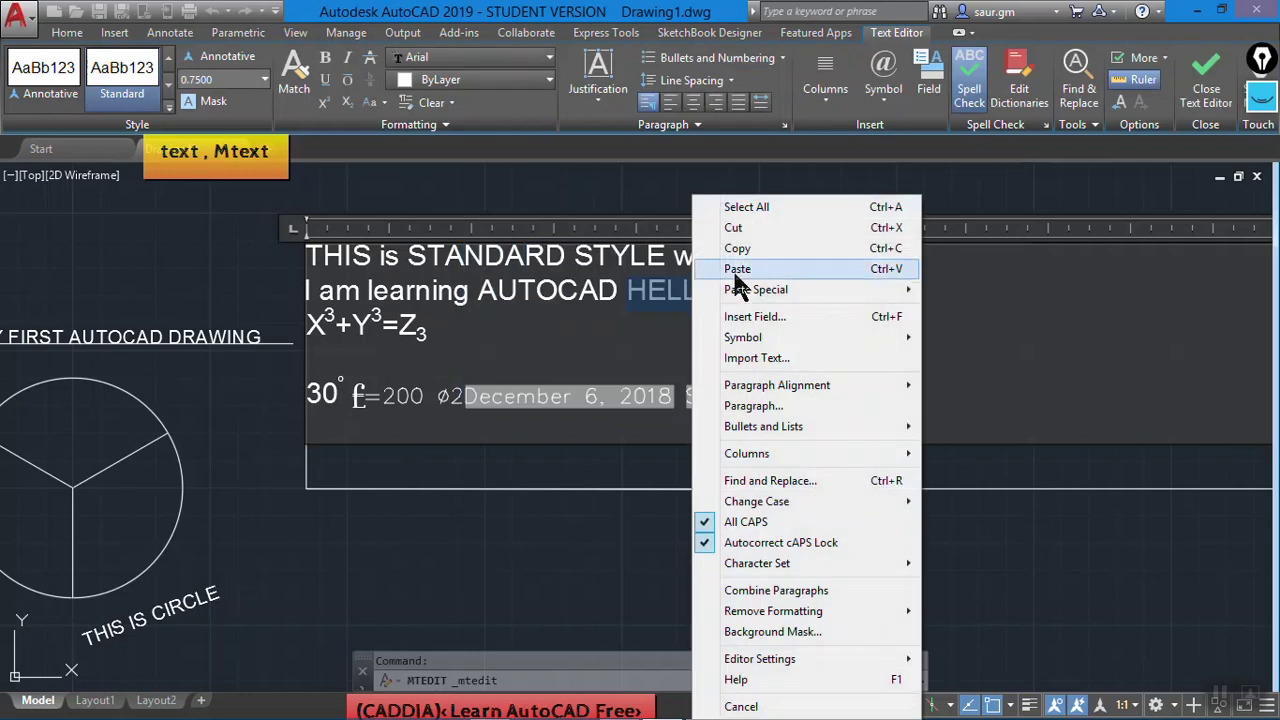
left_click(737, 270)
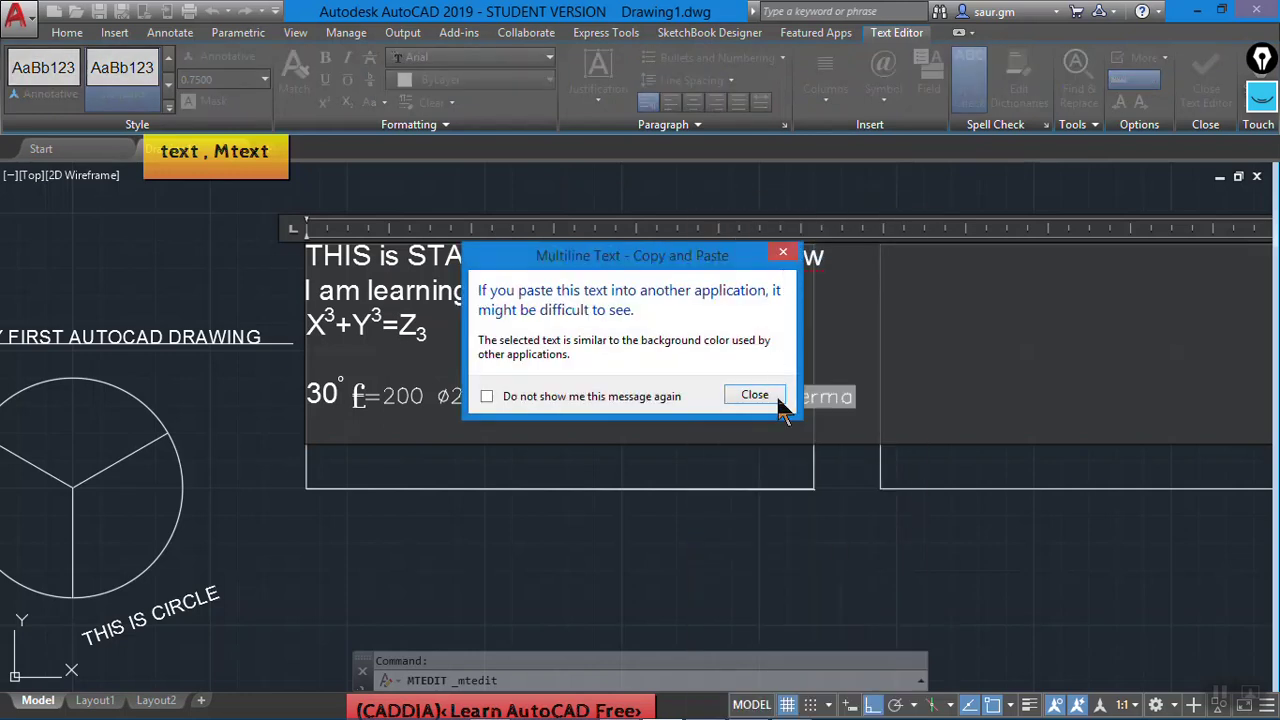
- Use Find and Replace with Replace All to change HELLO to hi, confirming the one replacement
left_click(772, 405)
left_click(1078, 85)
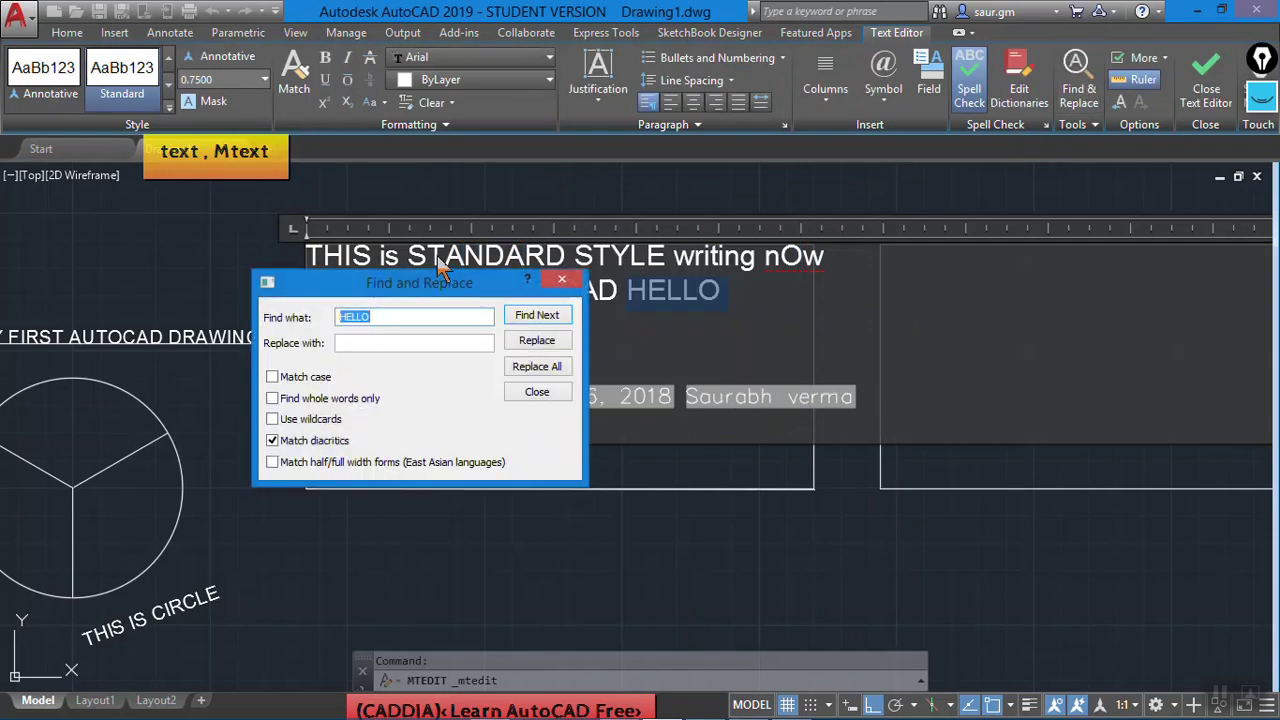
left_click(379, 317)
type("hi")
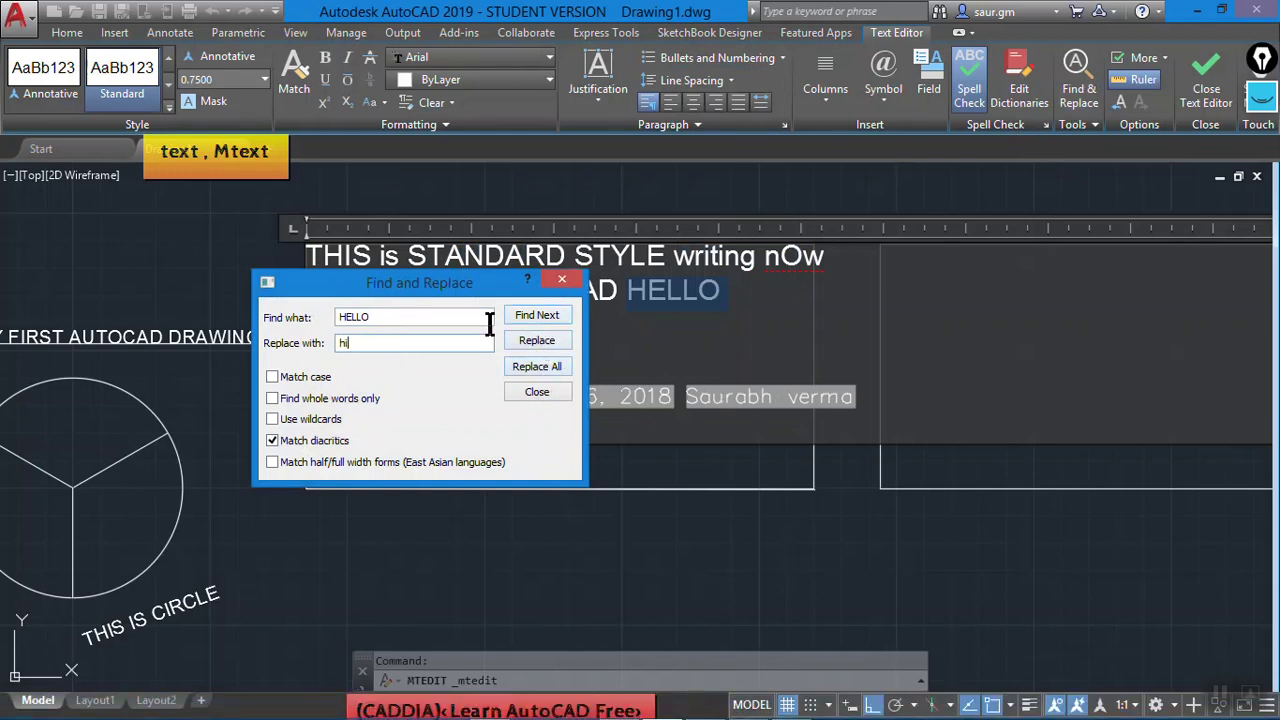
left_click(537, 368)
left_click(473, 428)
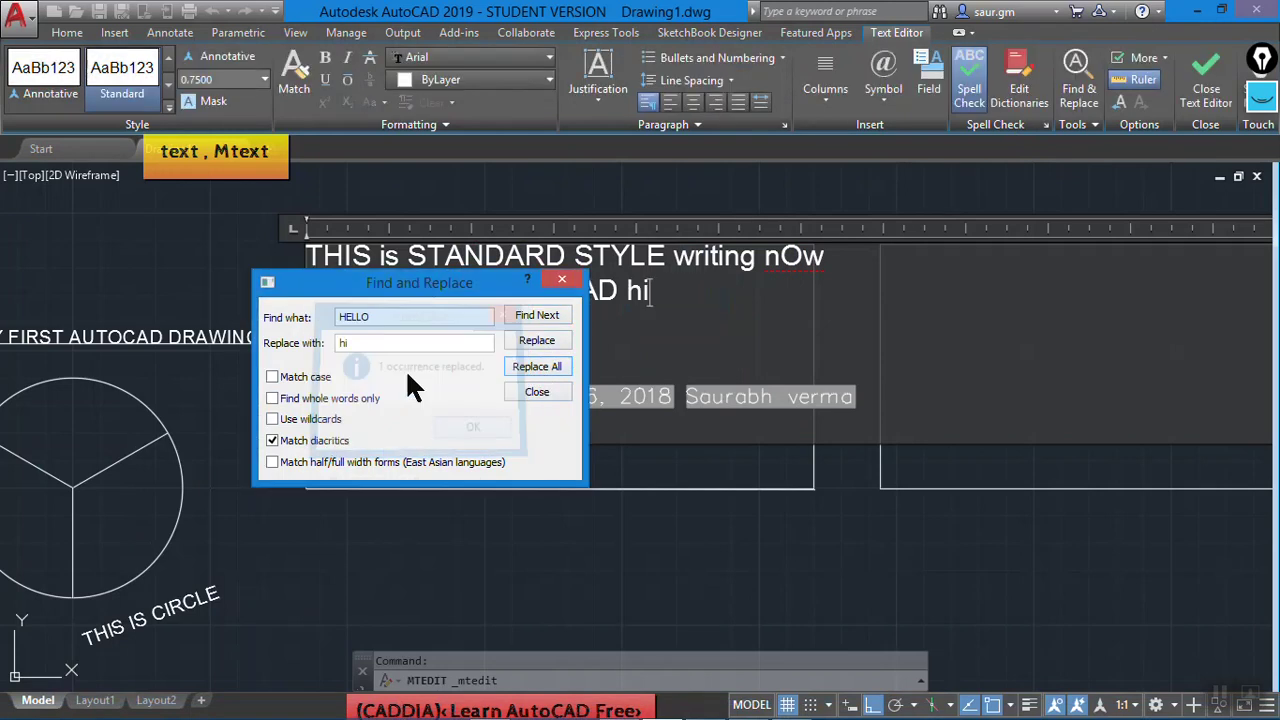
left_click(562, 281)
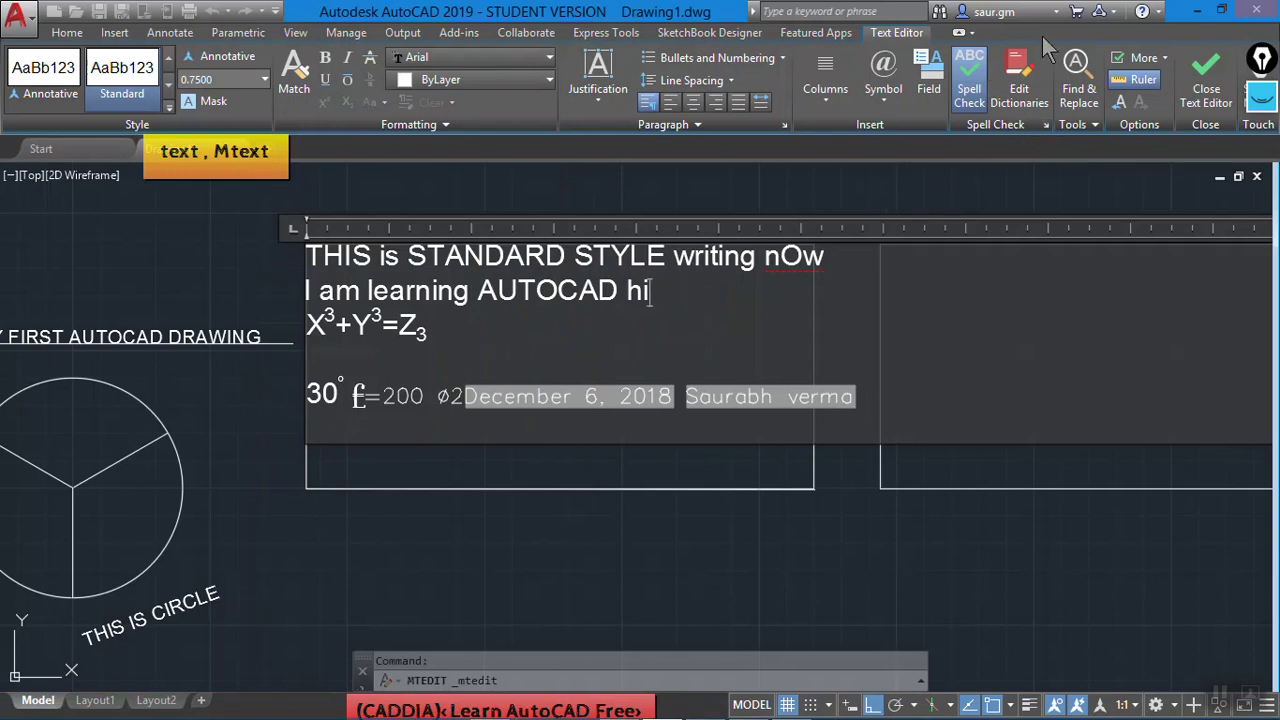
left_click(1094, 124)
left_click(1082, 125)
left_click(1158, 58)
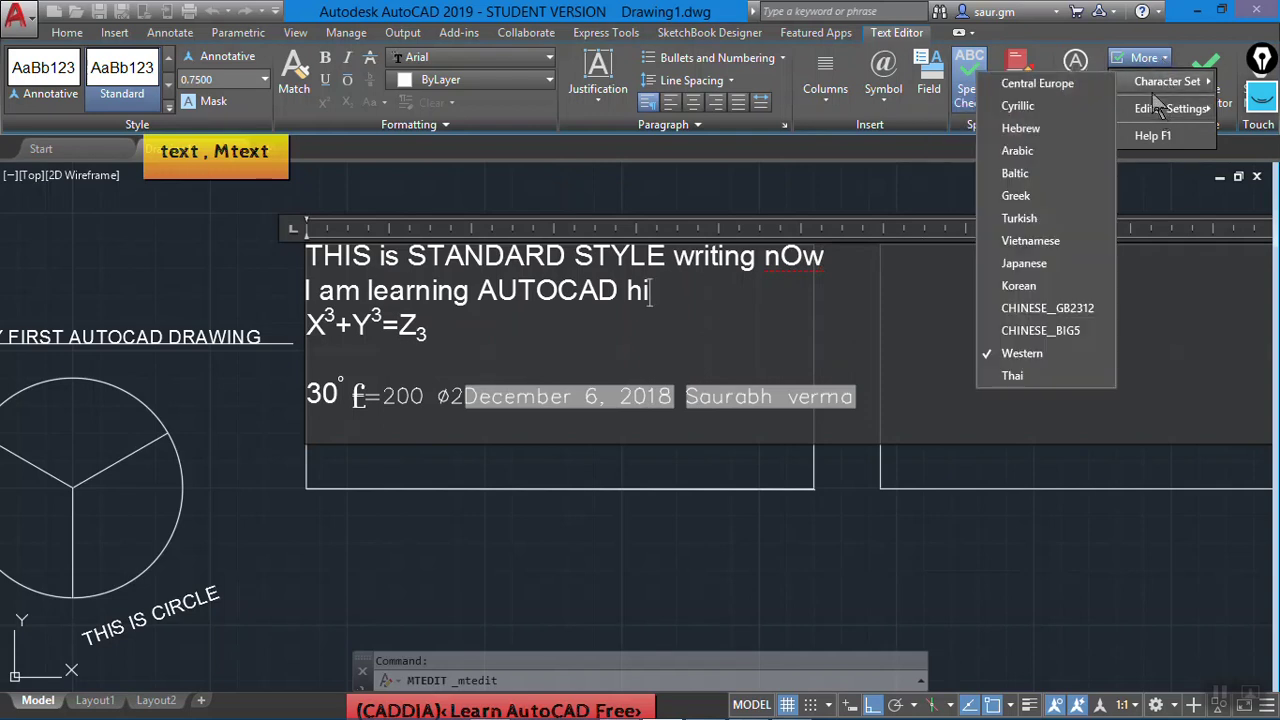
left_click(1175, 33)
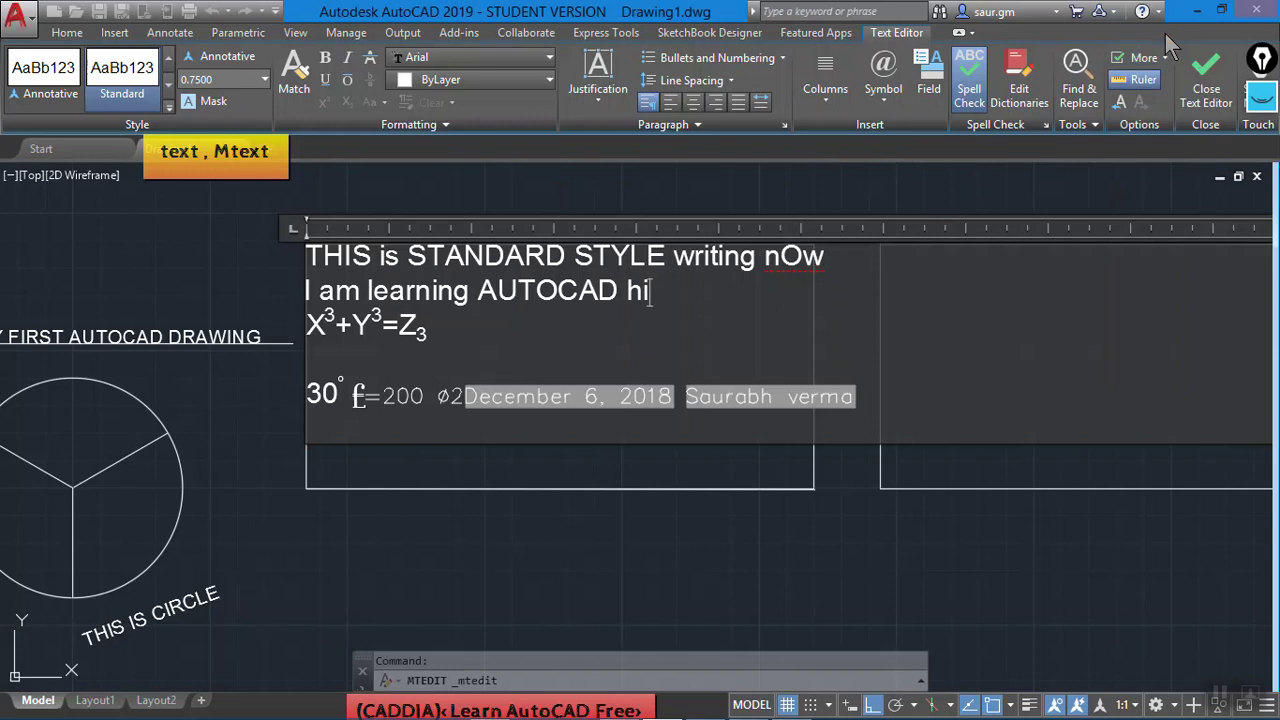
left_click(1137, 81)
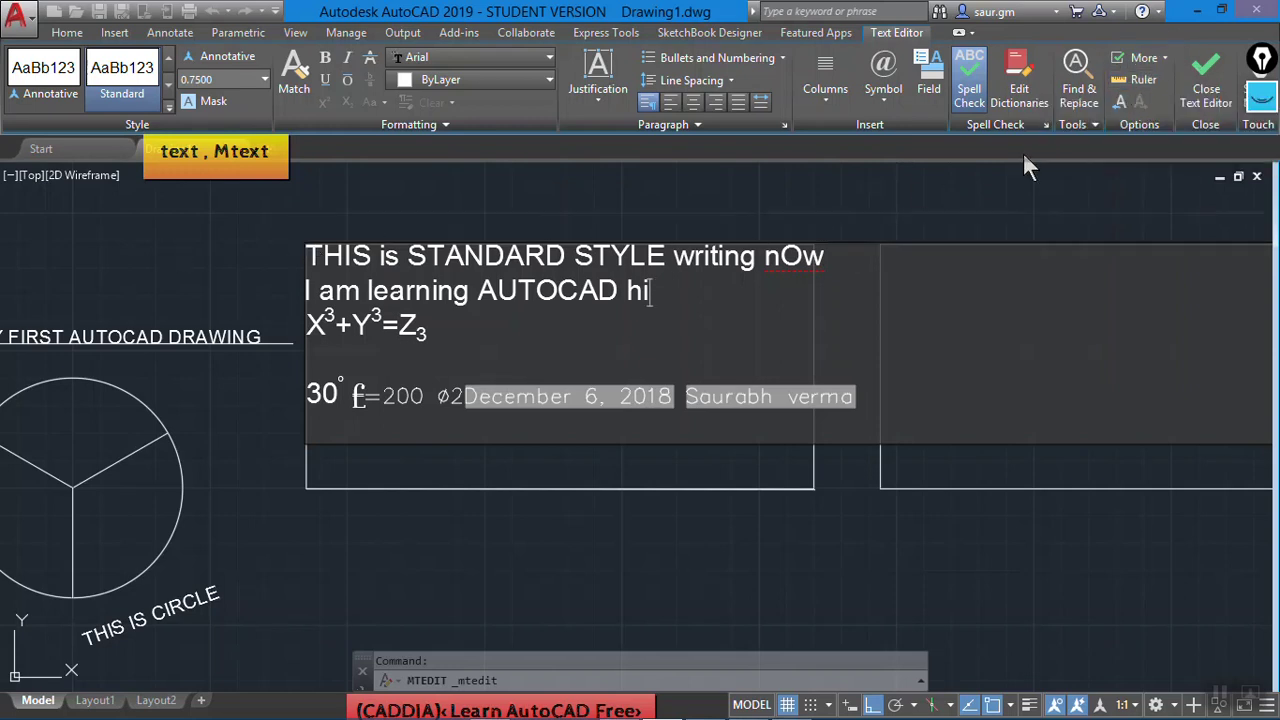
left_click(1137, 80)
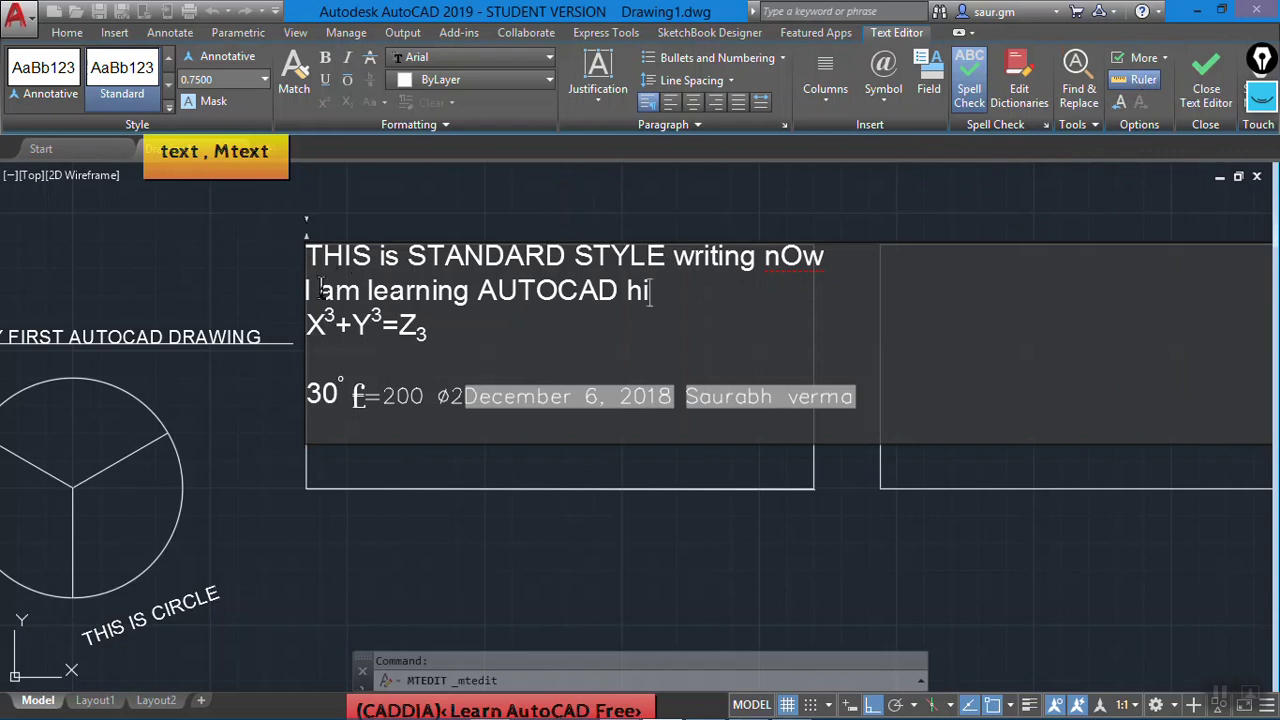
- Drag the ruler's first-line indent marker to 2.25 to indent line two
key("Home")
left_click_drag(307, 241, 338, 248)
left_click_drag(369, 235, 410, 240)
scroll(577, 335, "down", 5)
scroll(565, 335, "up", 4)
scroll(555, 337, "up", 3)
scroll(513, 337, "down", 2)
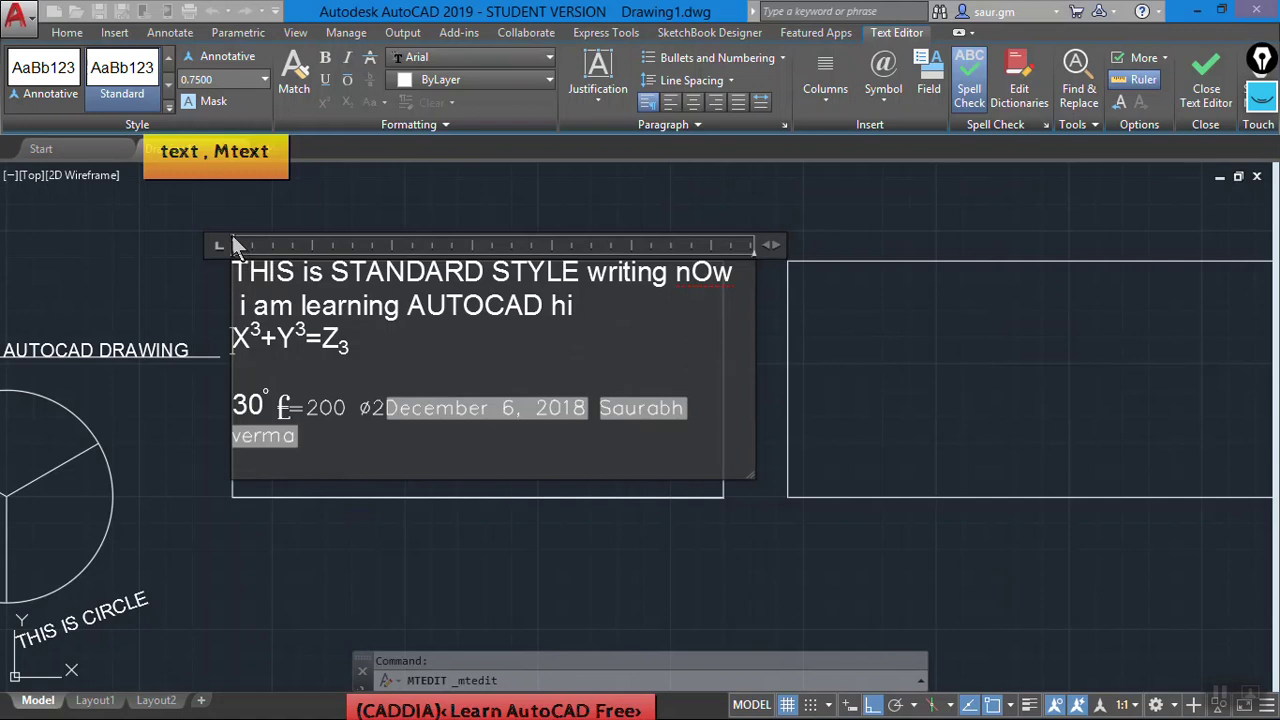
mouse_move(232, 240)
left_mouse_down()
mouse_move(273, 240)
mouse_move(234, 240)
left_mouse_up()
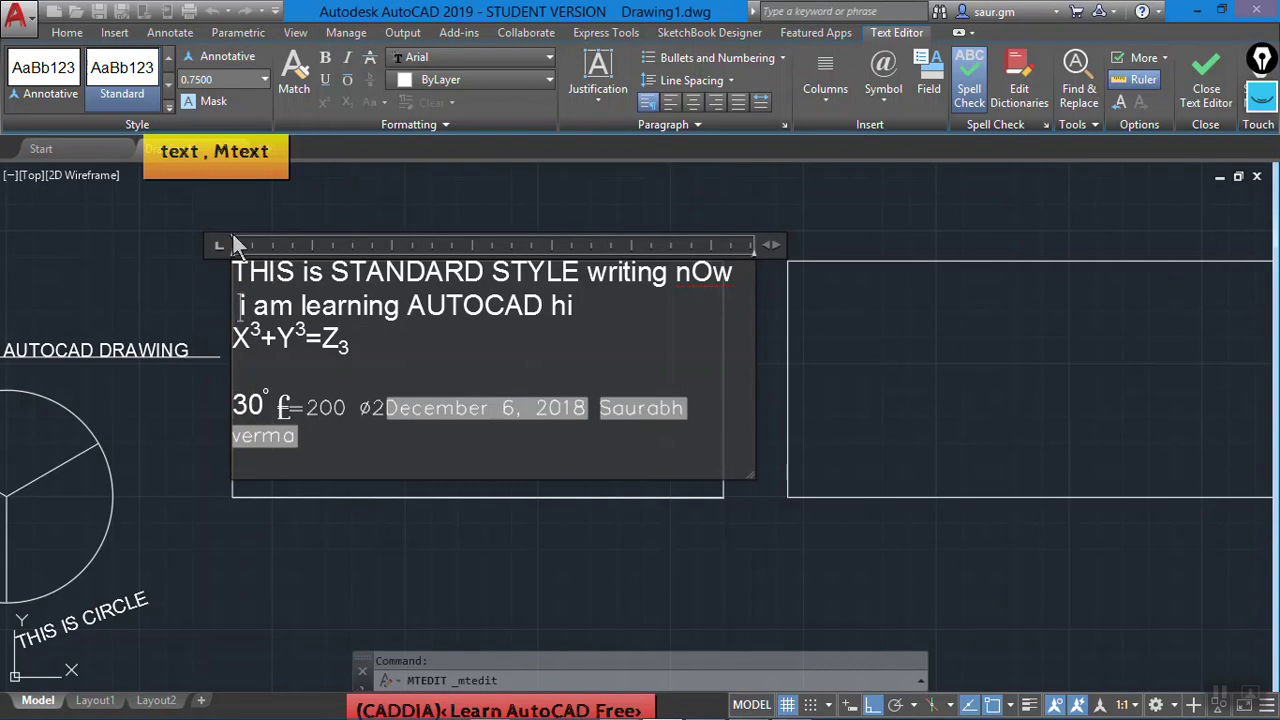
left_click_drag(234, 241, 292, 244)
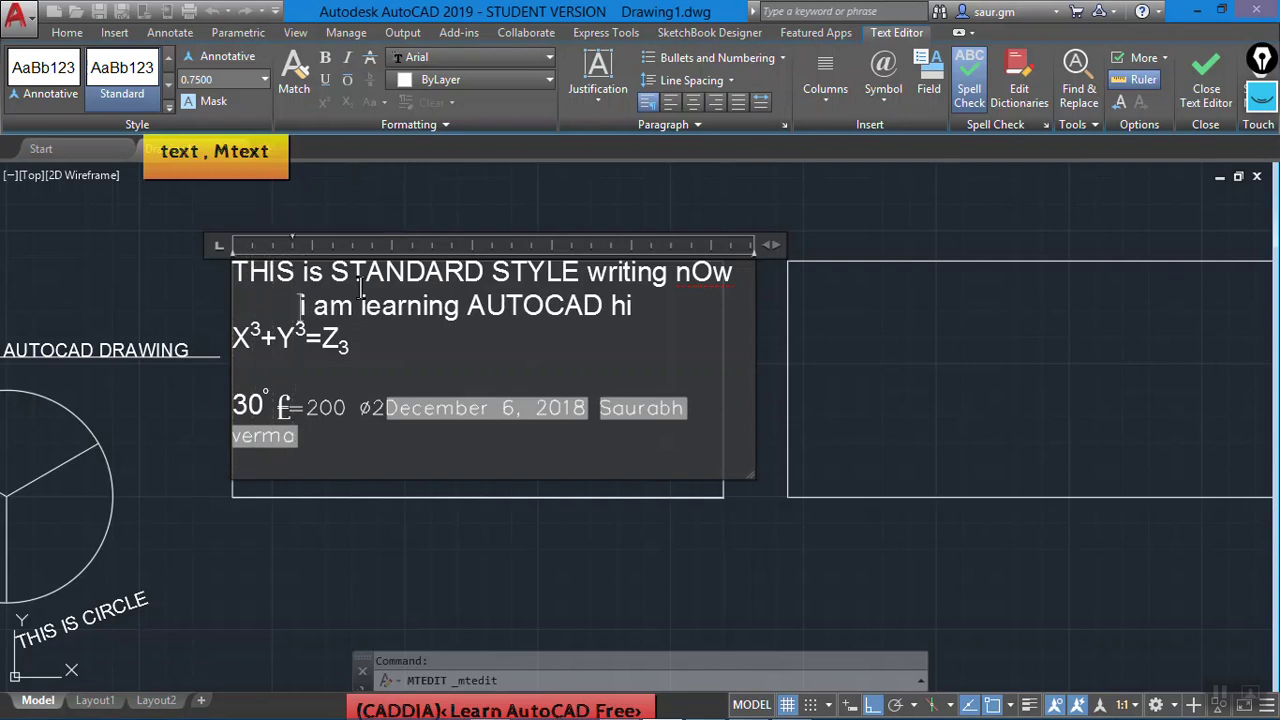
left_click(657, 311)
- Type 'welcome to caddia' after hi and indent its wrapped continuation with the paragraph marker
type("welcome to caddia")
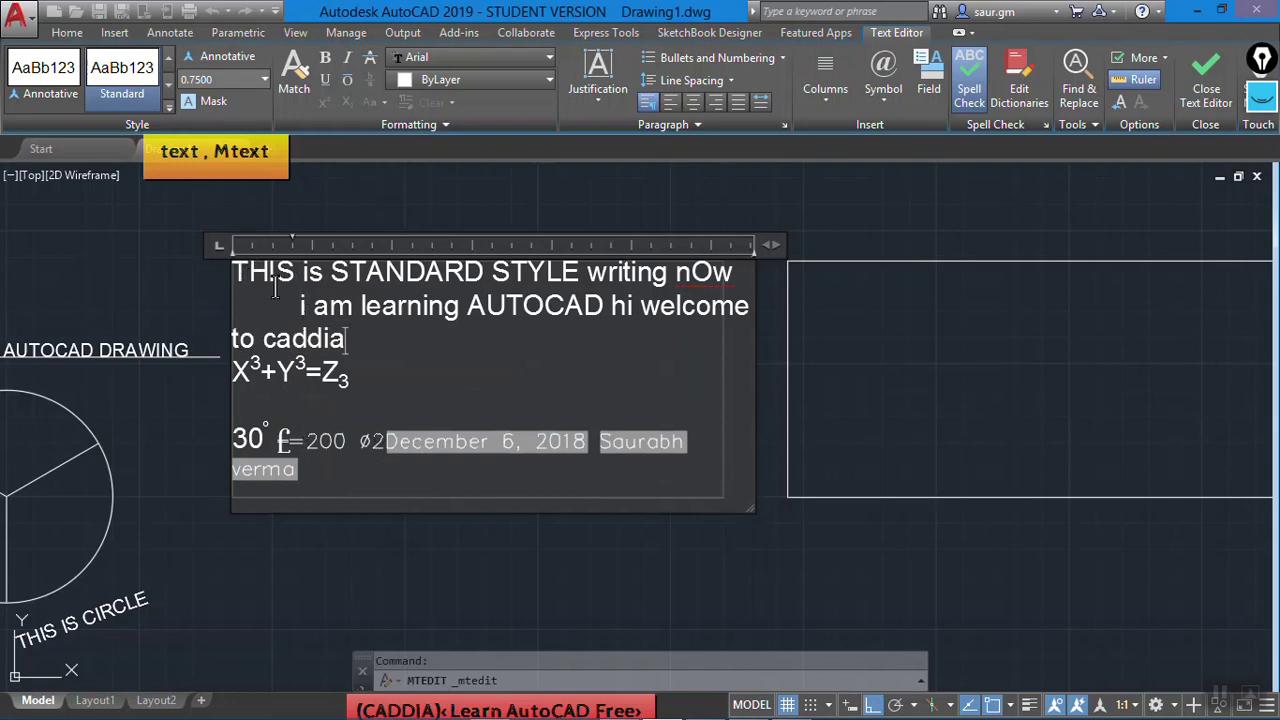
left_click_drag(235, 263, 338, 250)
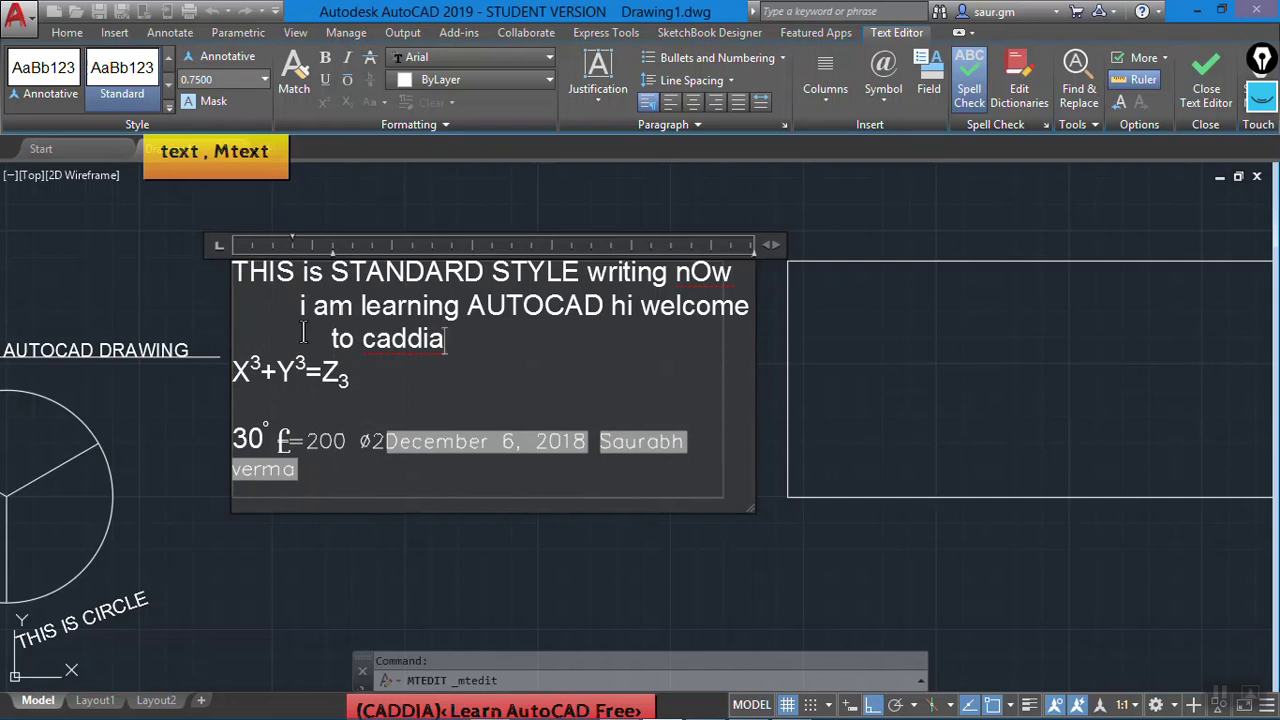
scroll(381, 365, "down", 2)
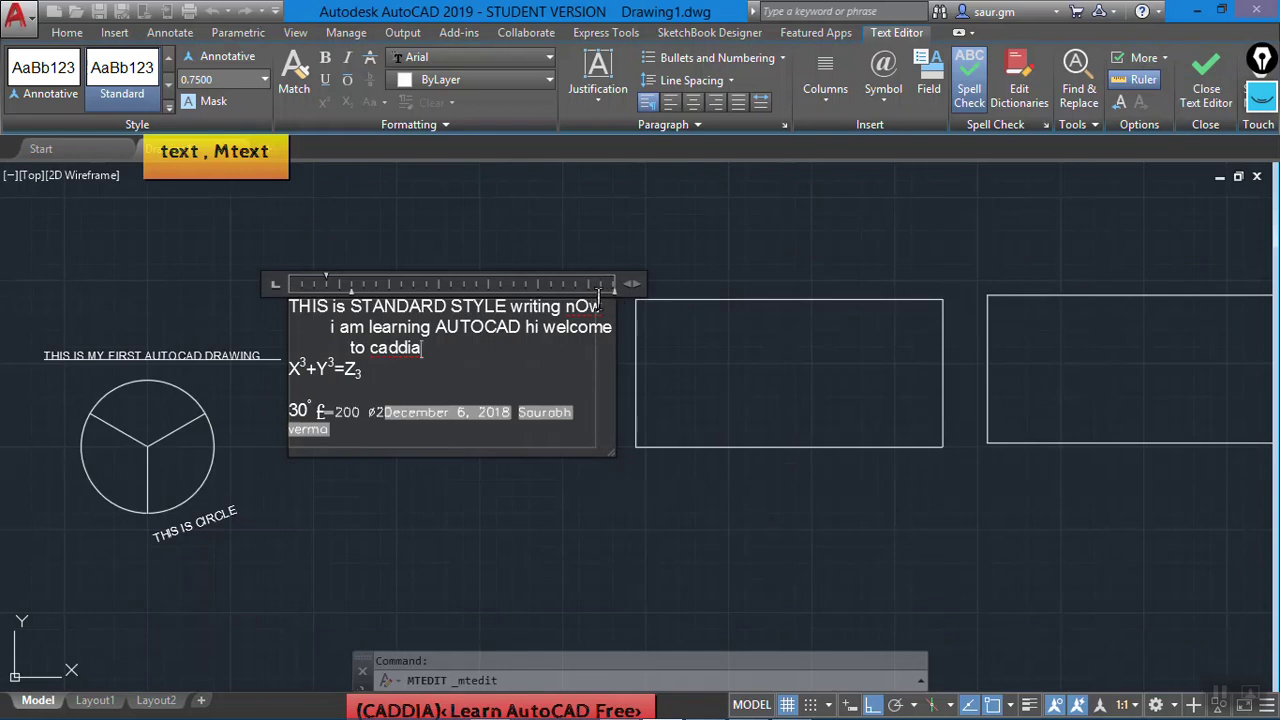
- Narrow the text box to about 1.6233 wide, then close the text editor
left_click_drag(614, 293, 596, 304)
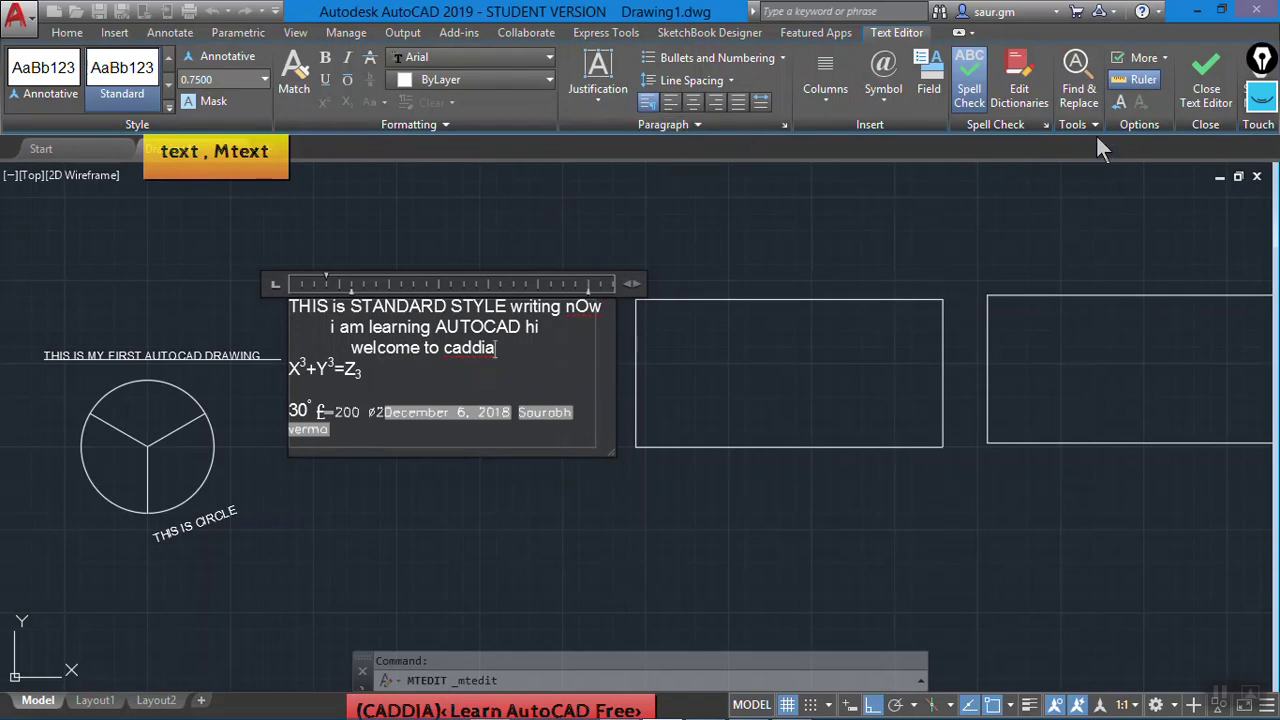
left_click(1205, 80)
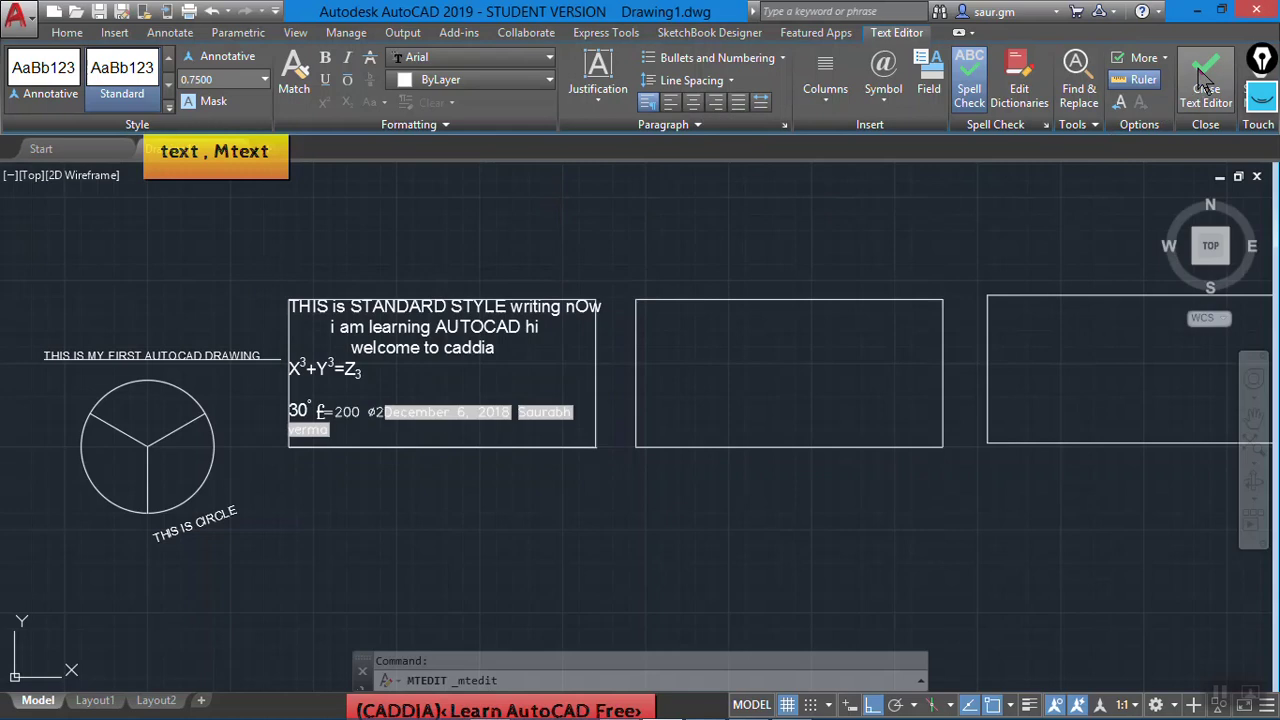